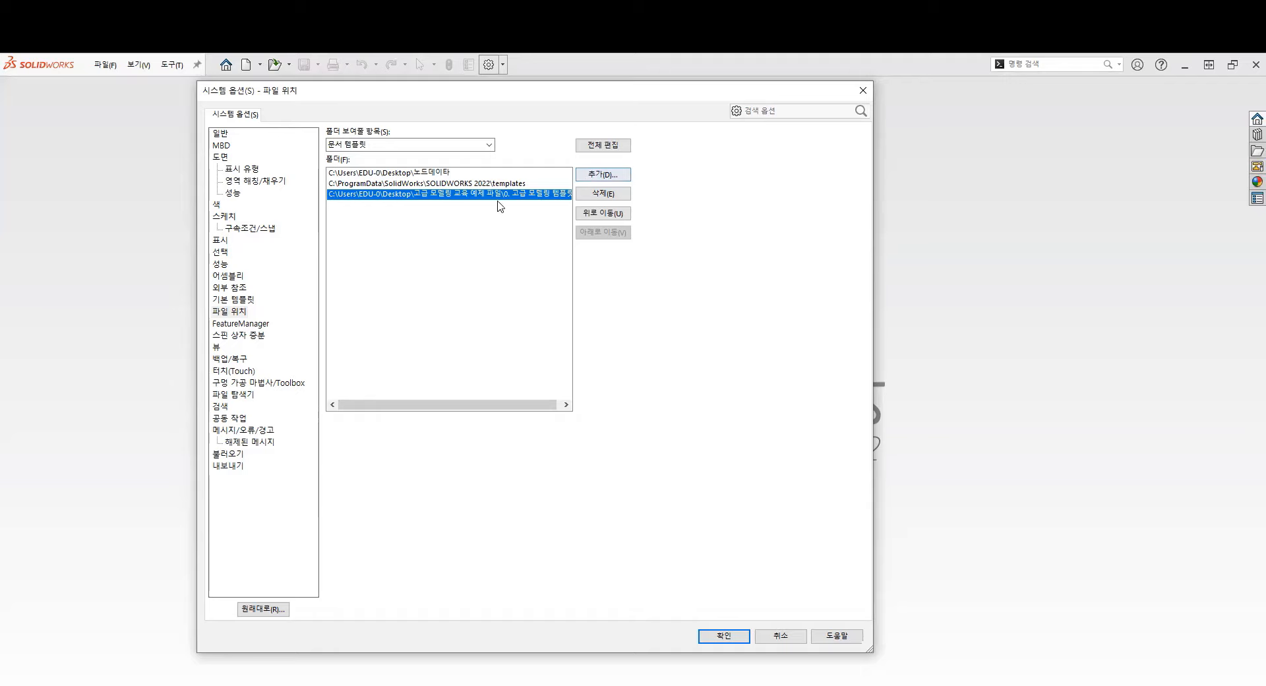
Step: Accept the document template folder setting and create a new part from the 파트 template in the 0. 고급 모델링 템플릿 set
click(724, 635)
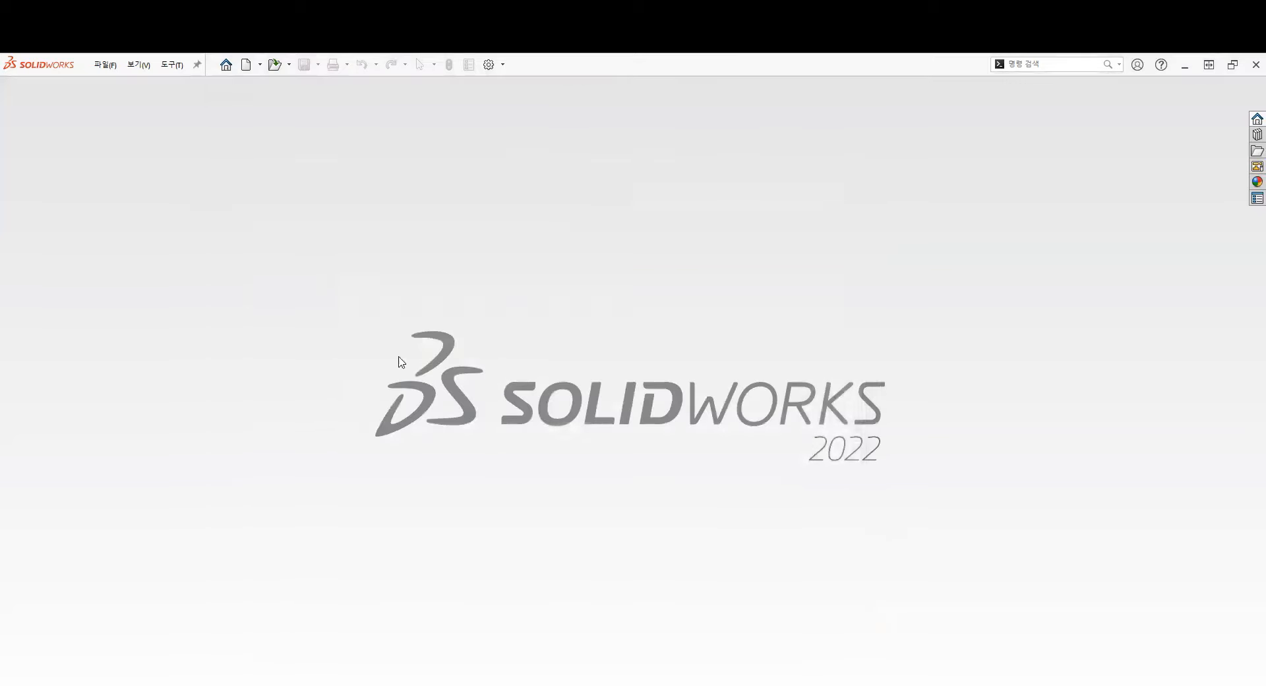
click(104, 65)
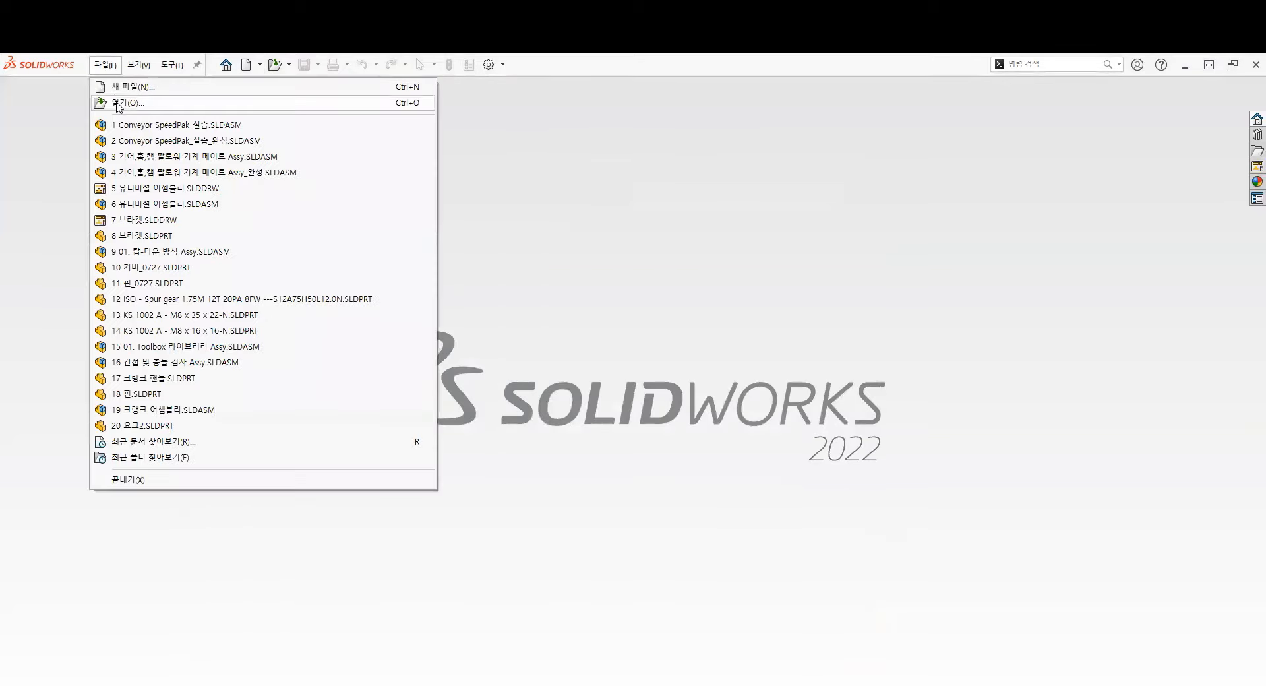
click(155, 89)
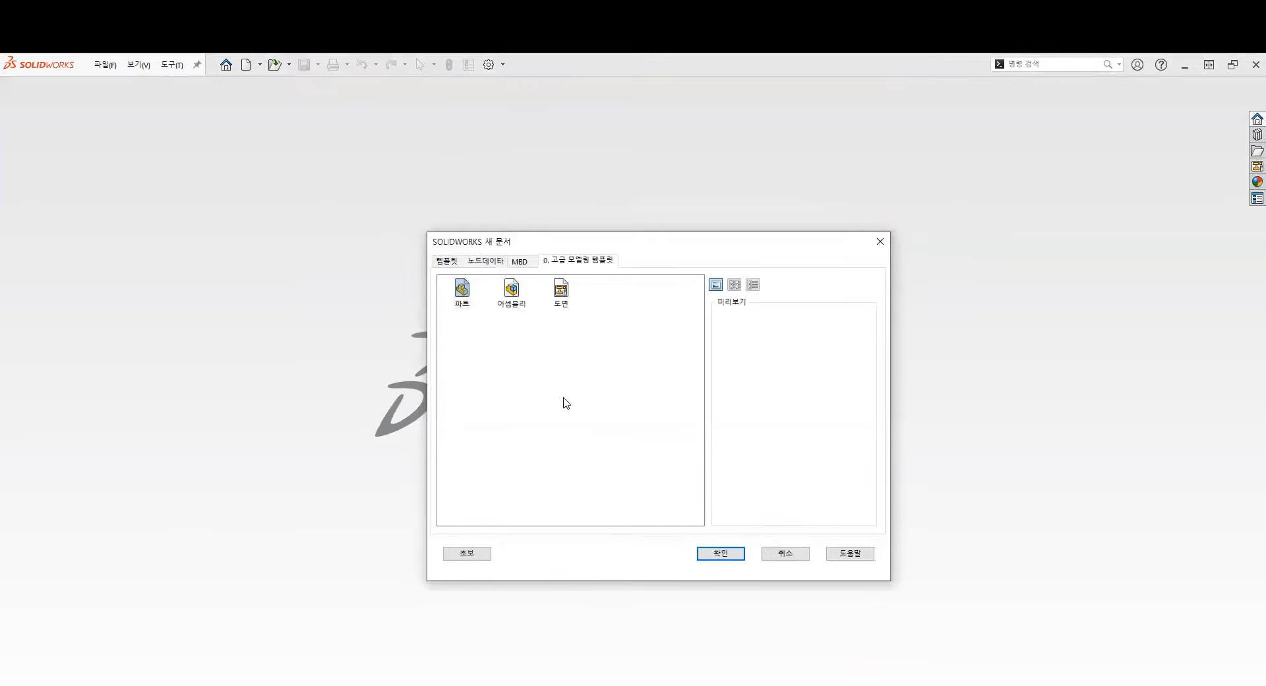
click(467, 552)
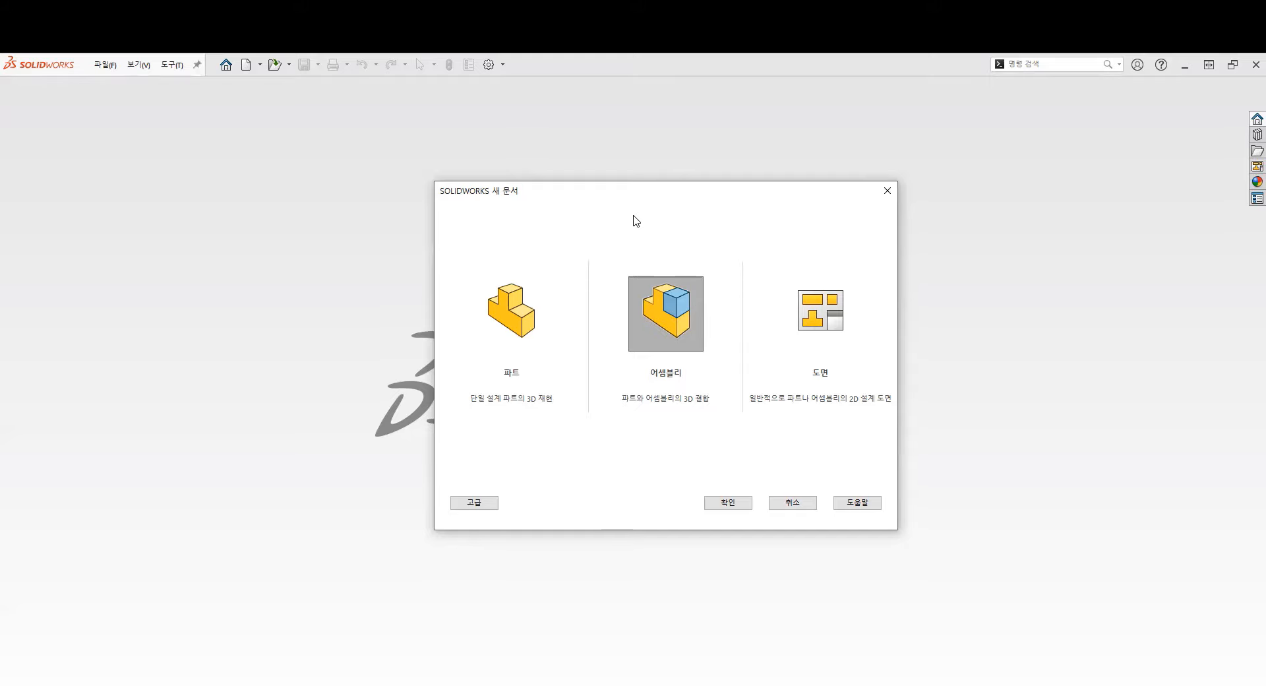
click(480, 503)
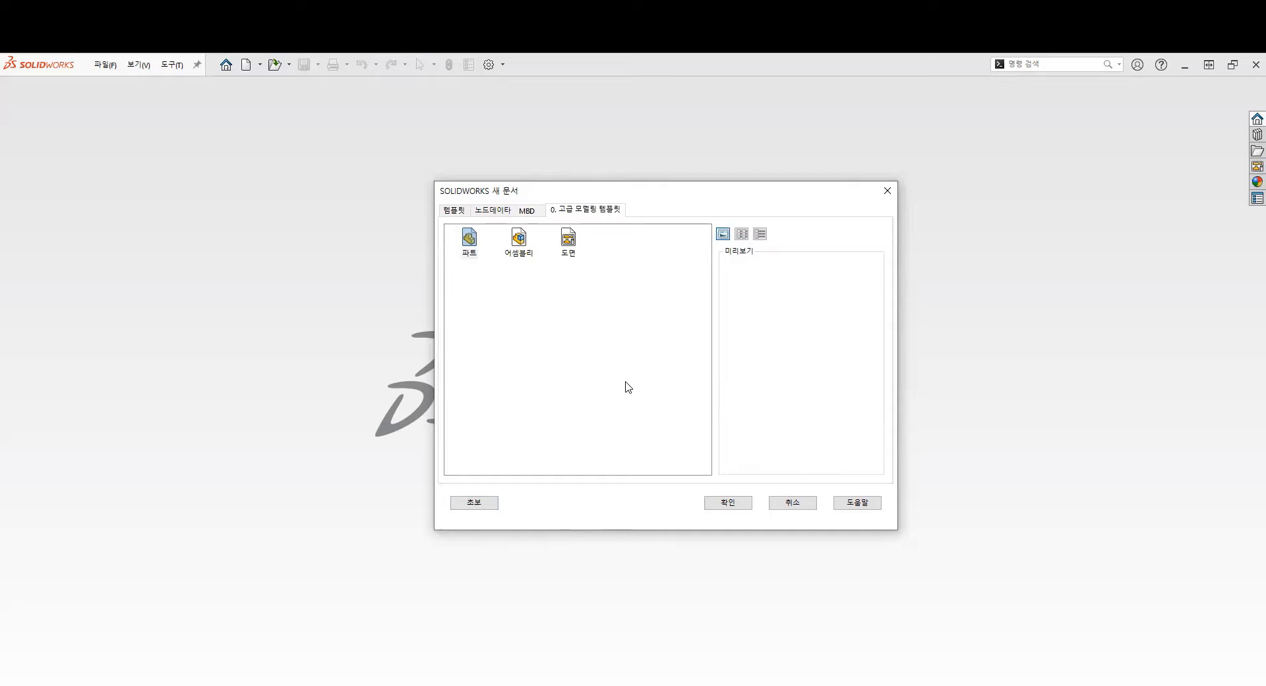
click(578, 213)
click(469, 244)
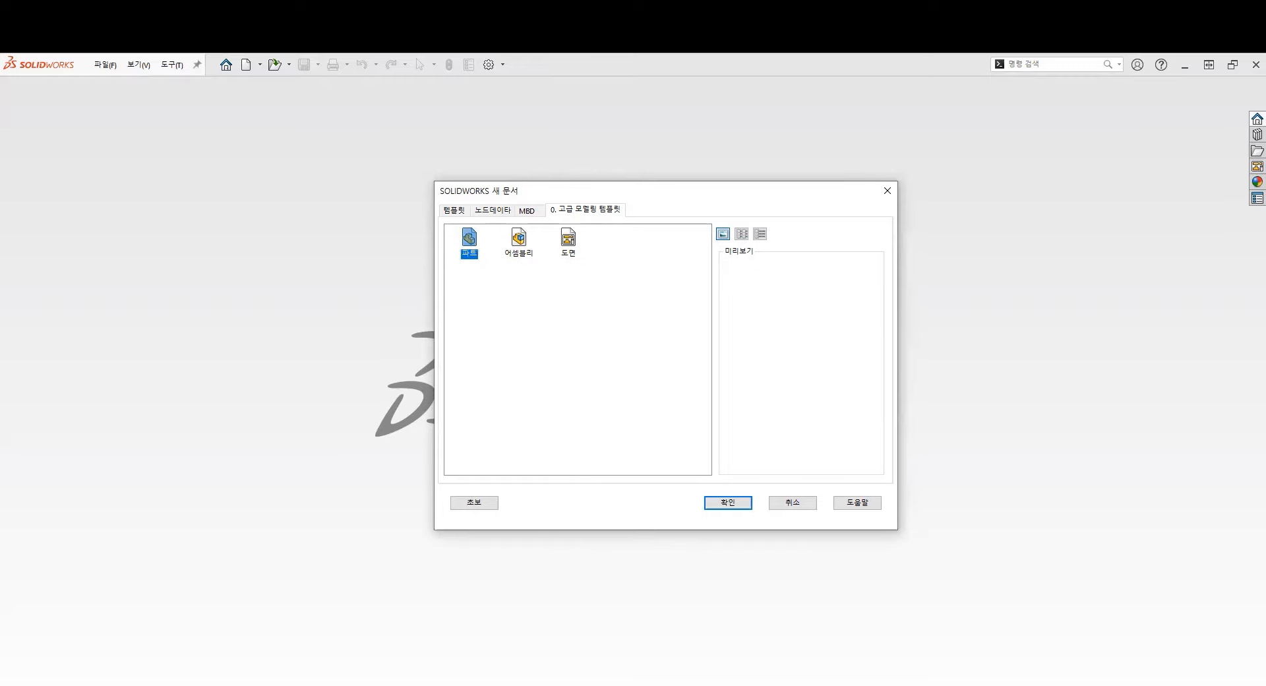
double_click(470, 244)
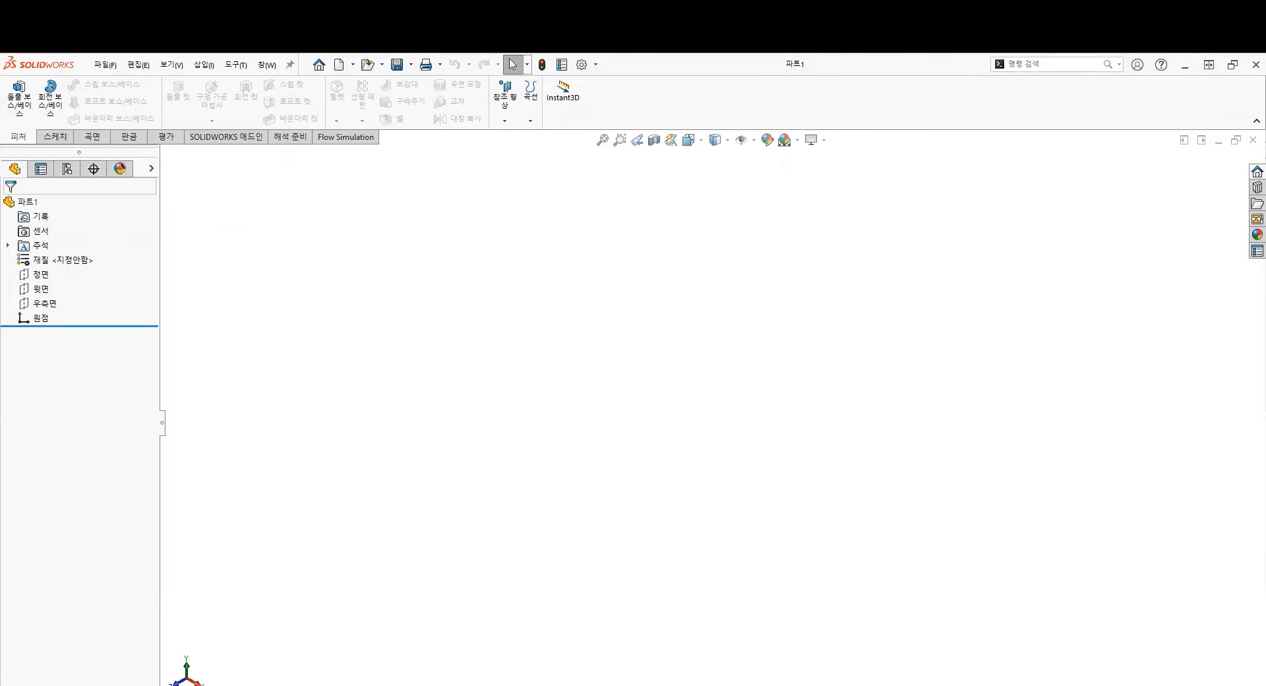
Step: Switch to the PowerPoint course slides, review the global variable exercise and the equation editing method, and return to SOLIDWORKS
key(alt+Tab)
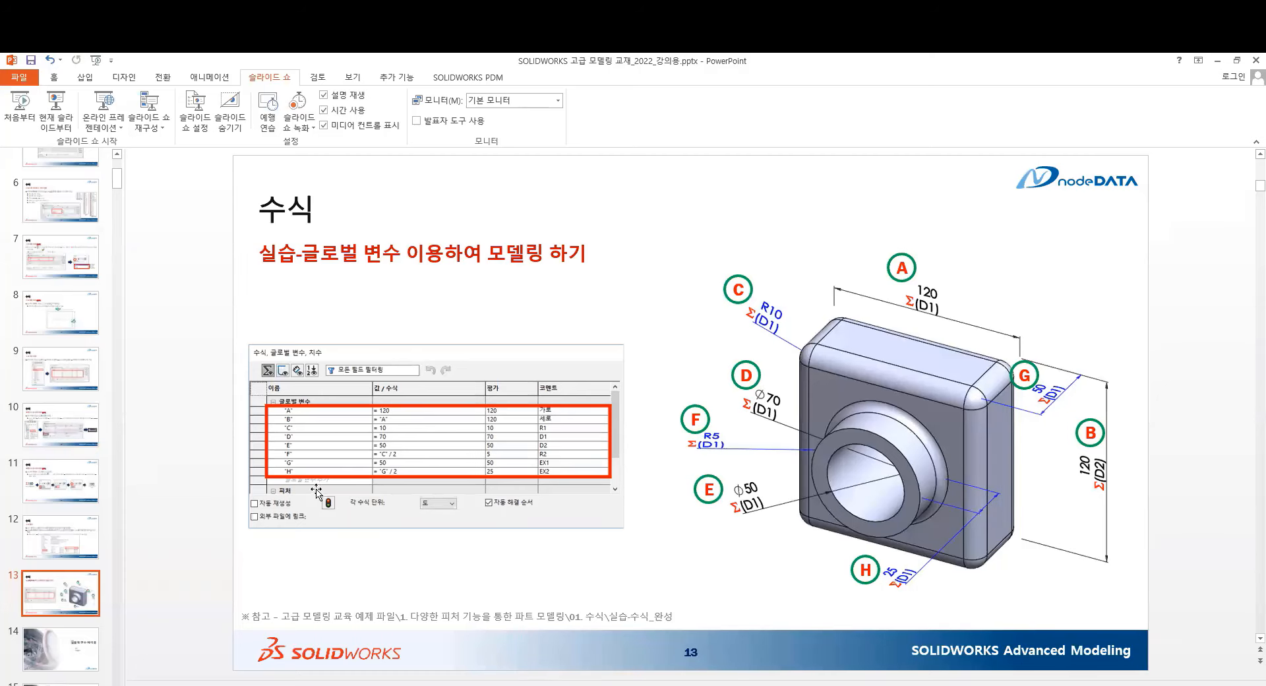
click(1218, 64)
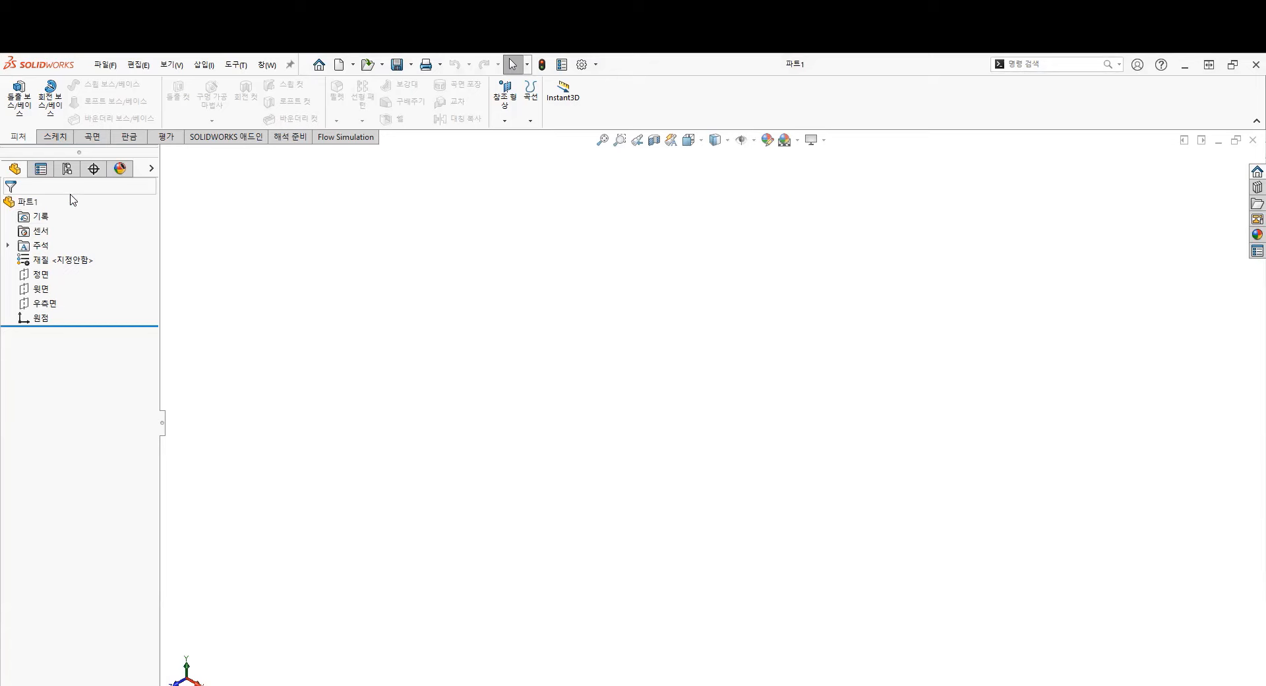
click(498, 685)
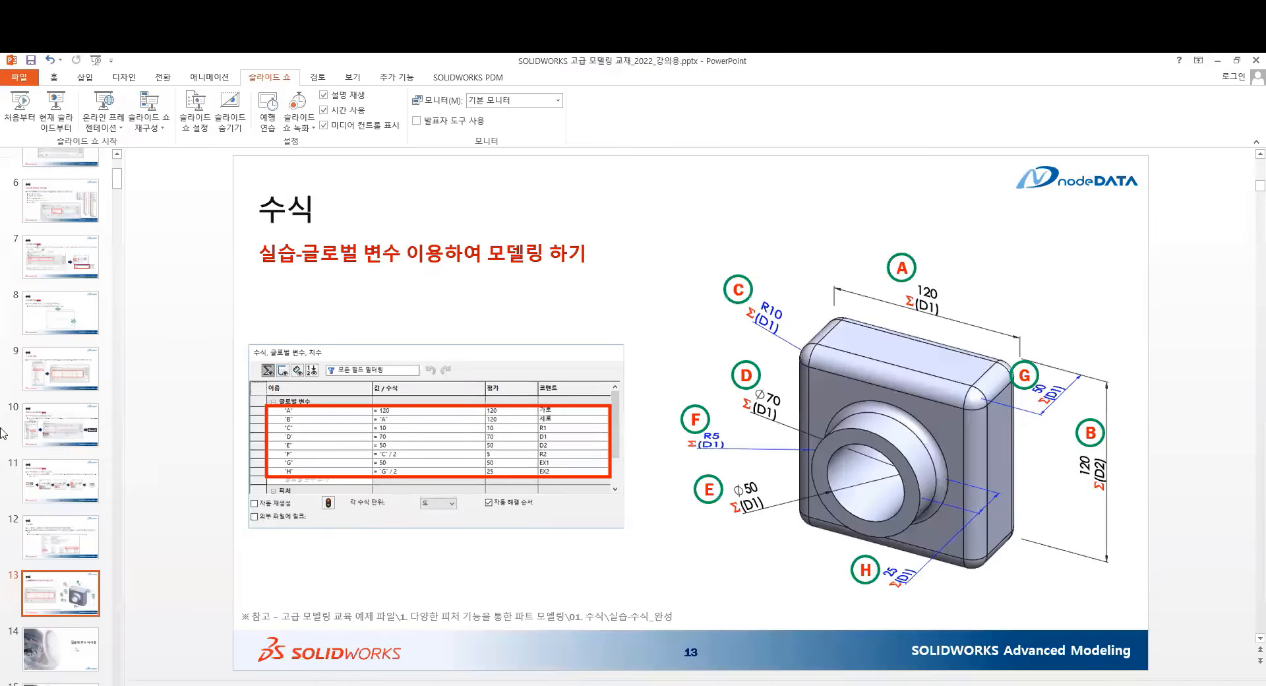
click(64, 380)
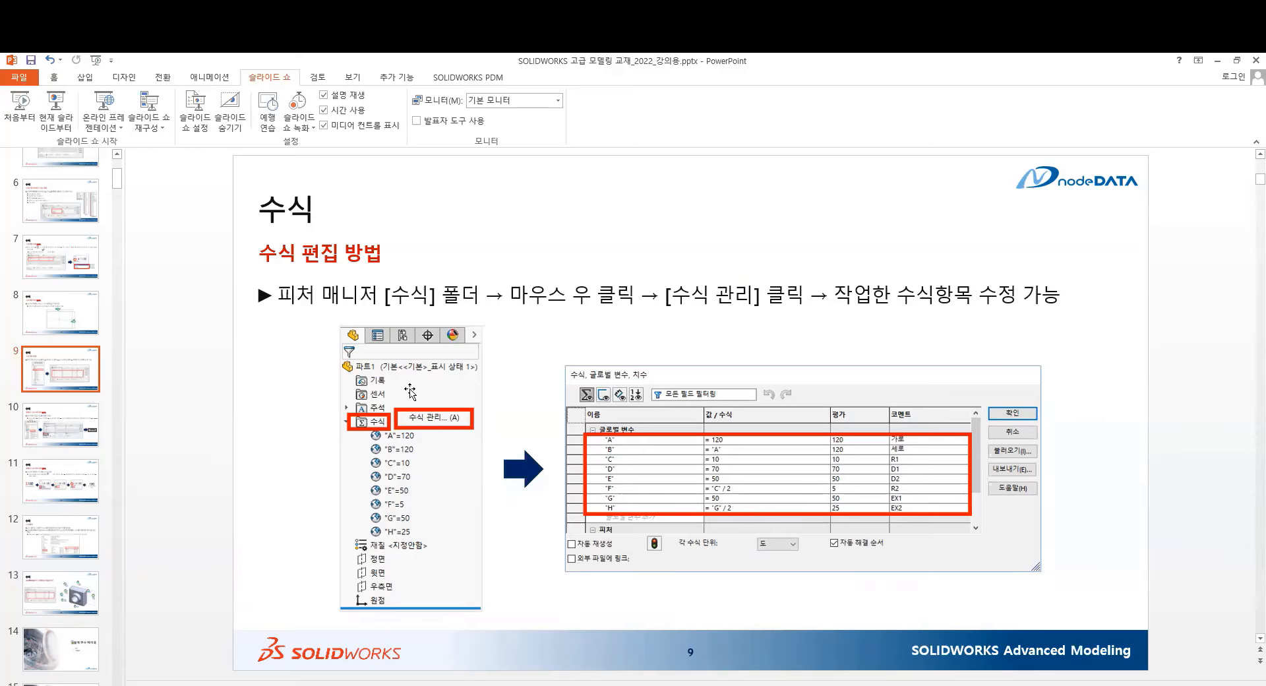
click(476, 684)
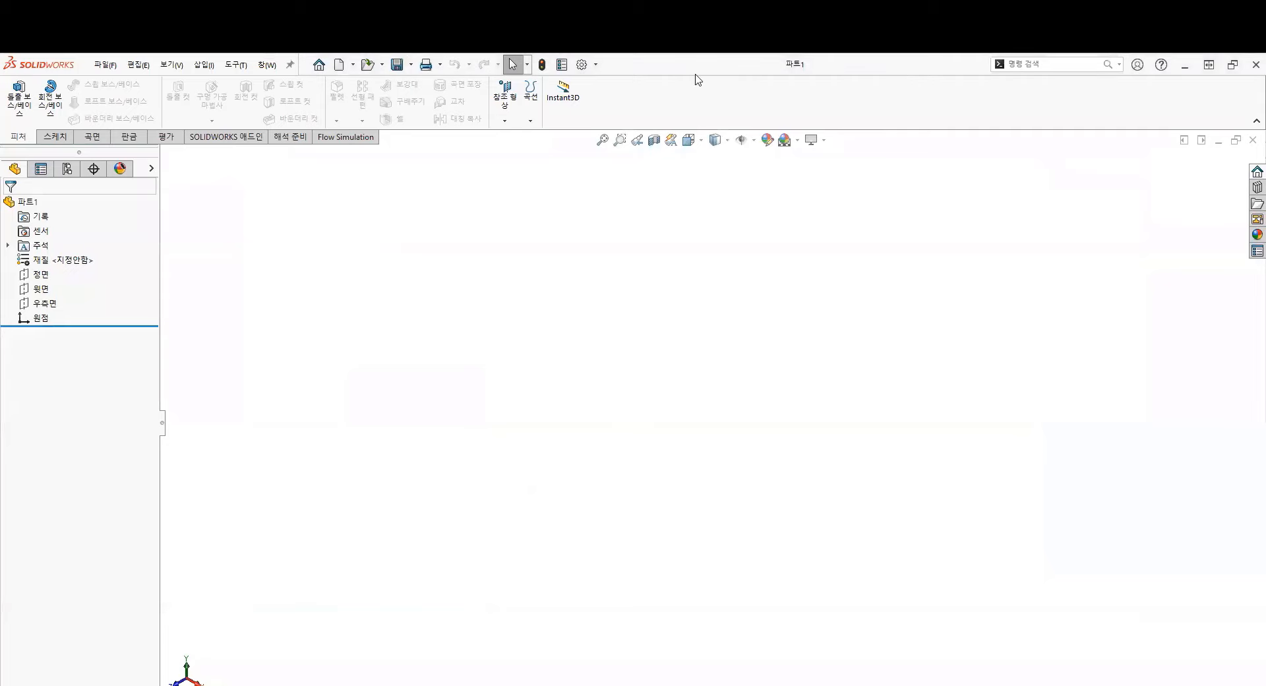
Step: Set the 수식 folder to 표시 in the FeatureManager system options and accept the change
click(581, 64)
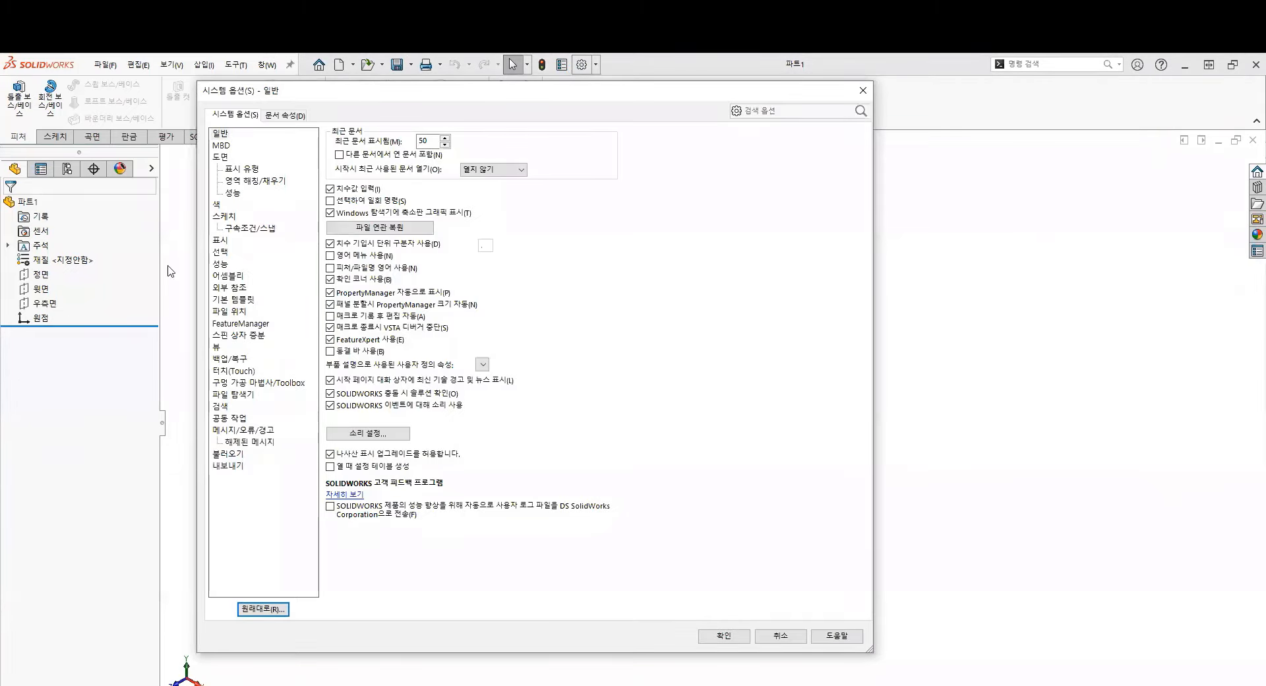
click(241, 324)
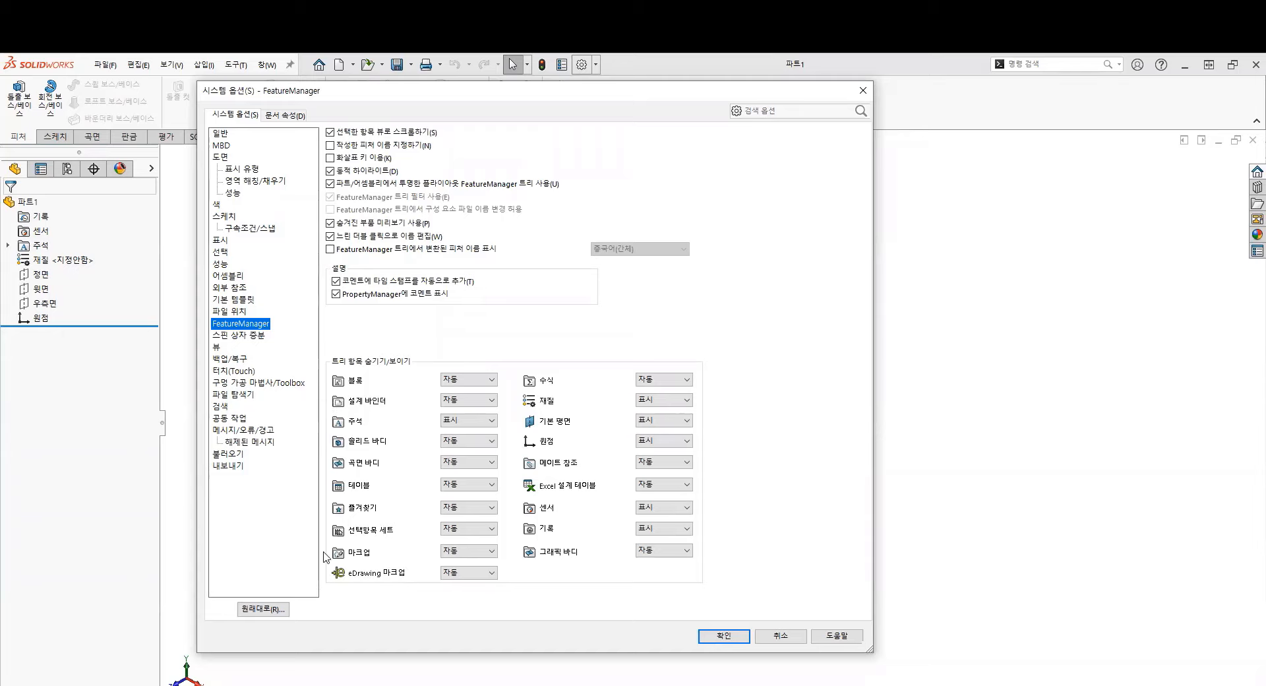
click(665, 381)
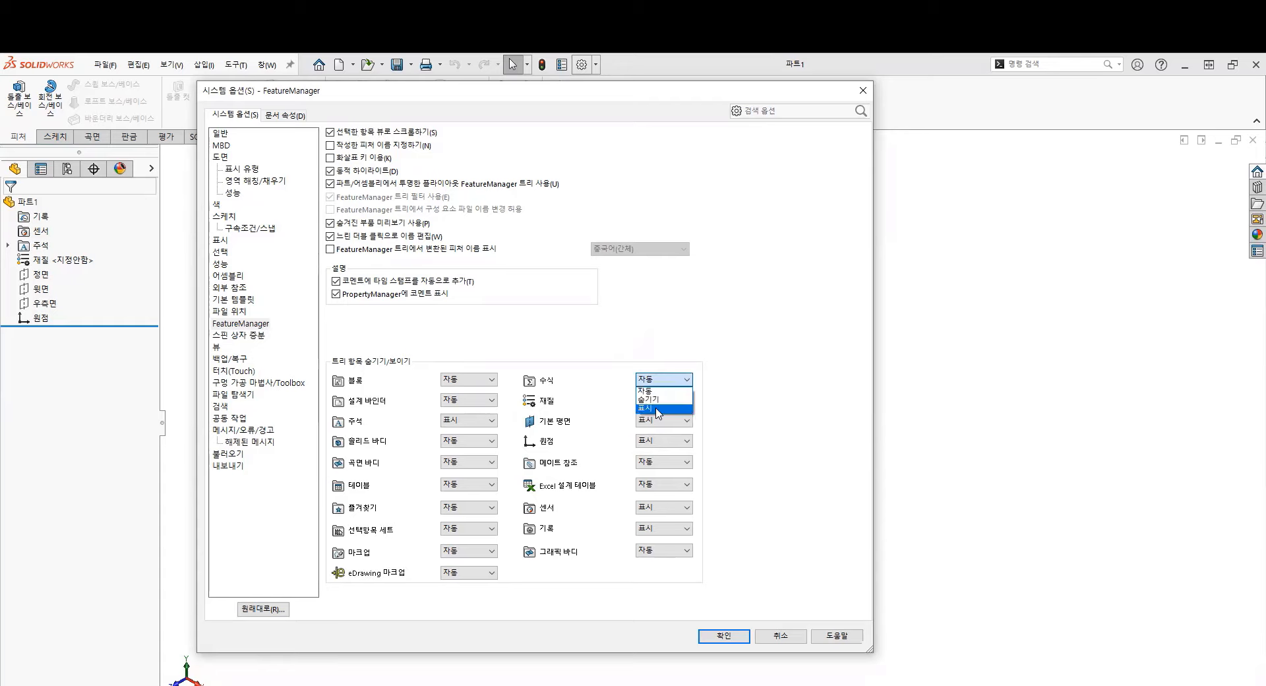
click(656, 409)
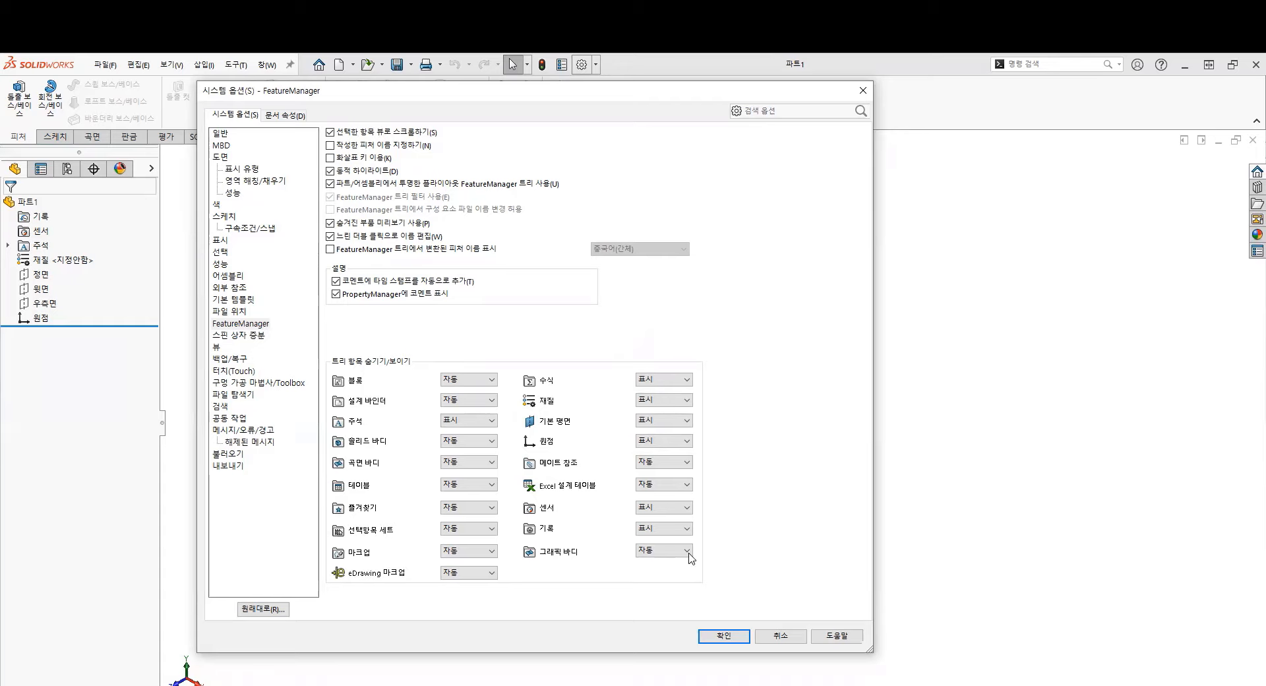
click(705, 637)
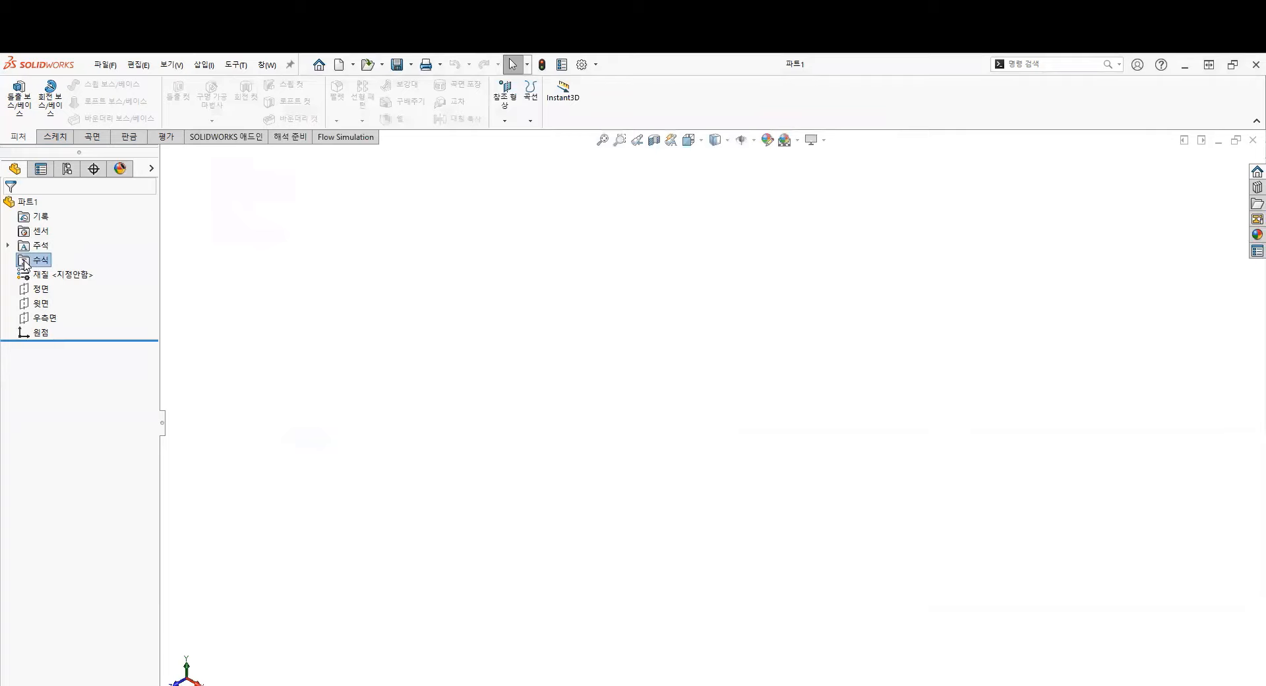
Step: Open the part's equation manager and add a global variable A with the value 120
click(236, 63)
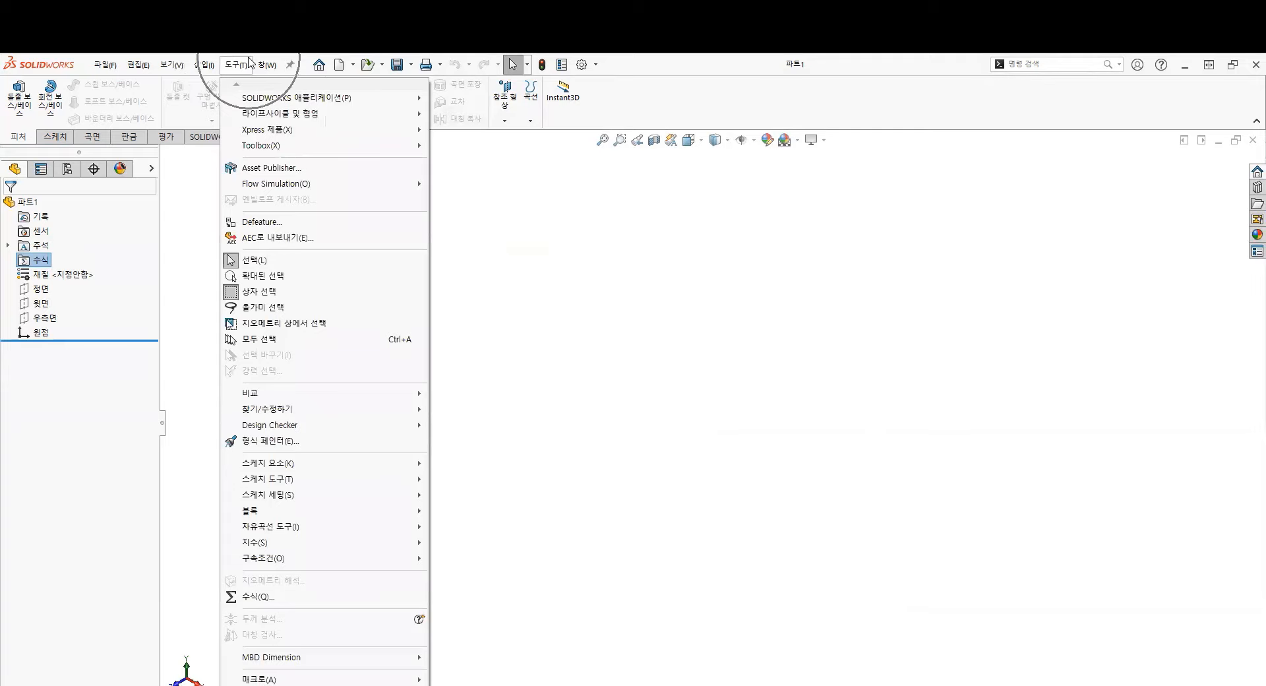
click(320, 599)
drag(398, 81, 681, 284)
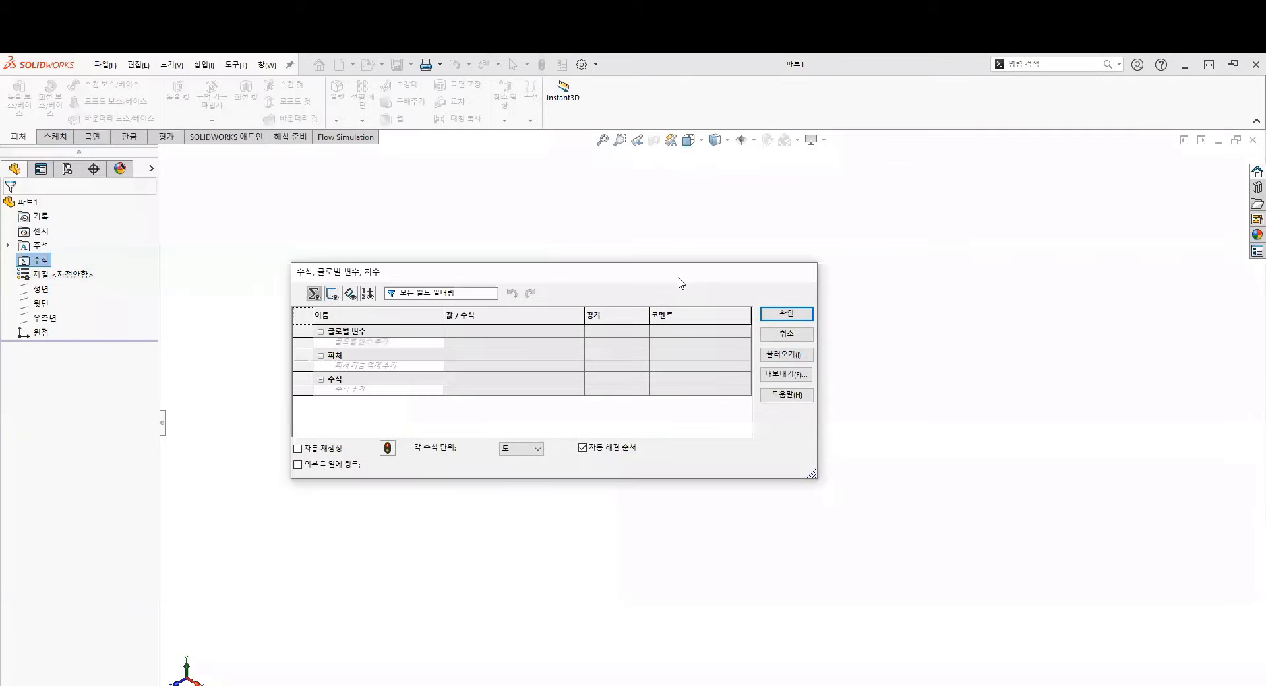
click(367, 342)
text(A)
click(462, 339)
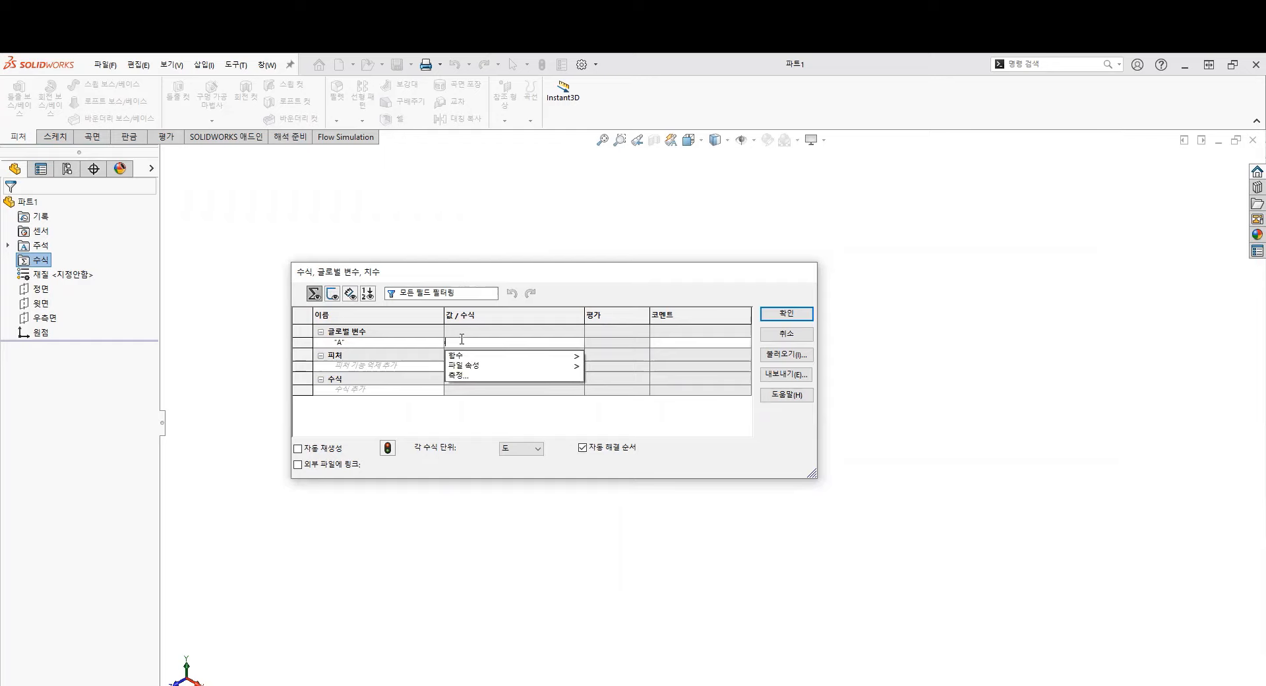
text(120)
key(Return)
Step: Add a global variable B that equals the global variable "A"
click(403, 352)
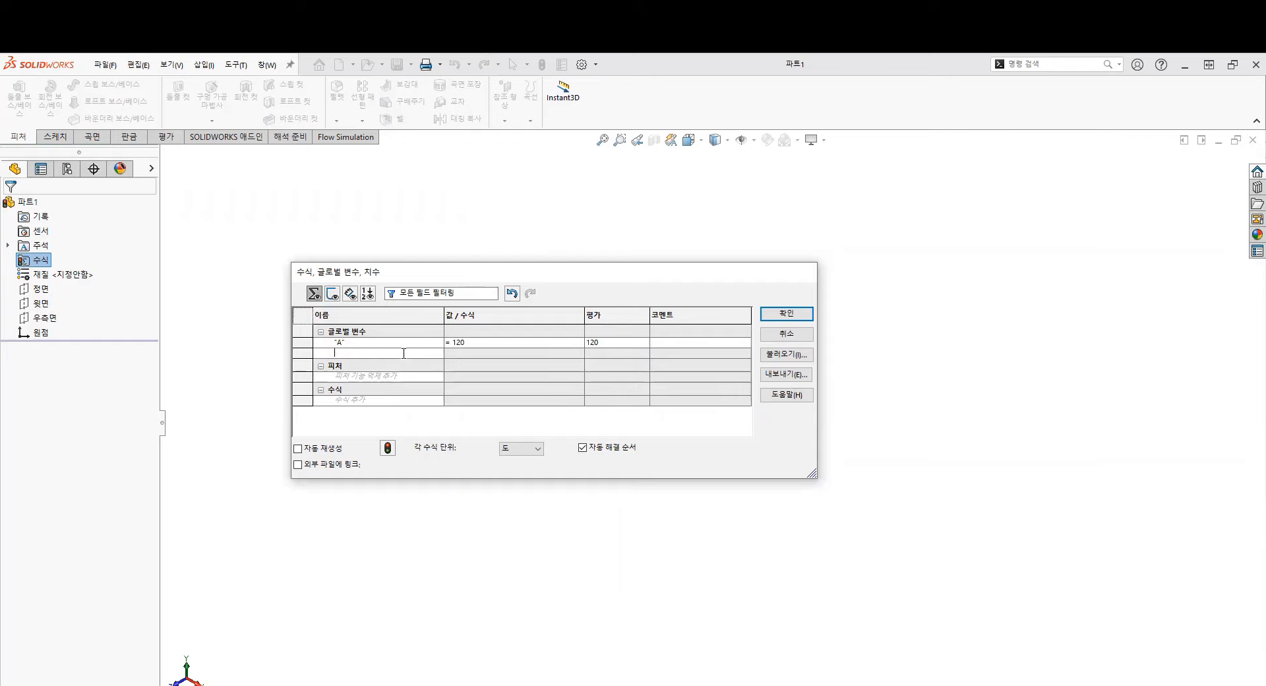
text(B)
click(464, 353)
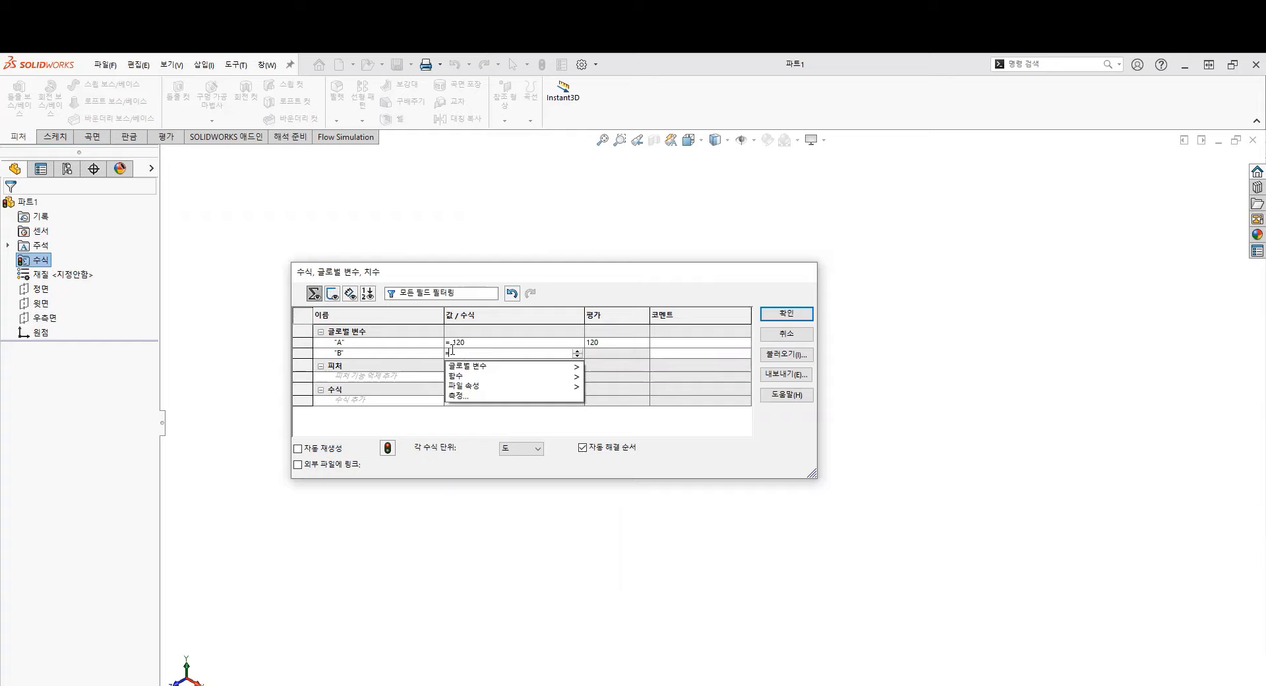
mouse_move(471, 365)
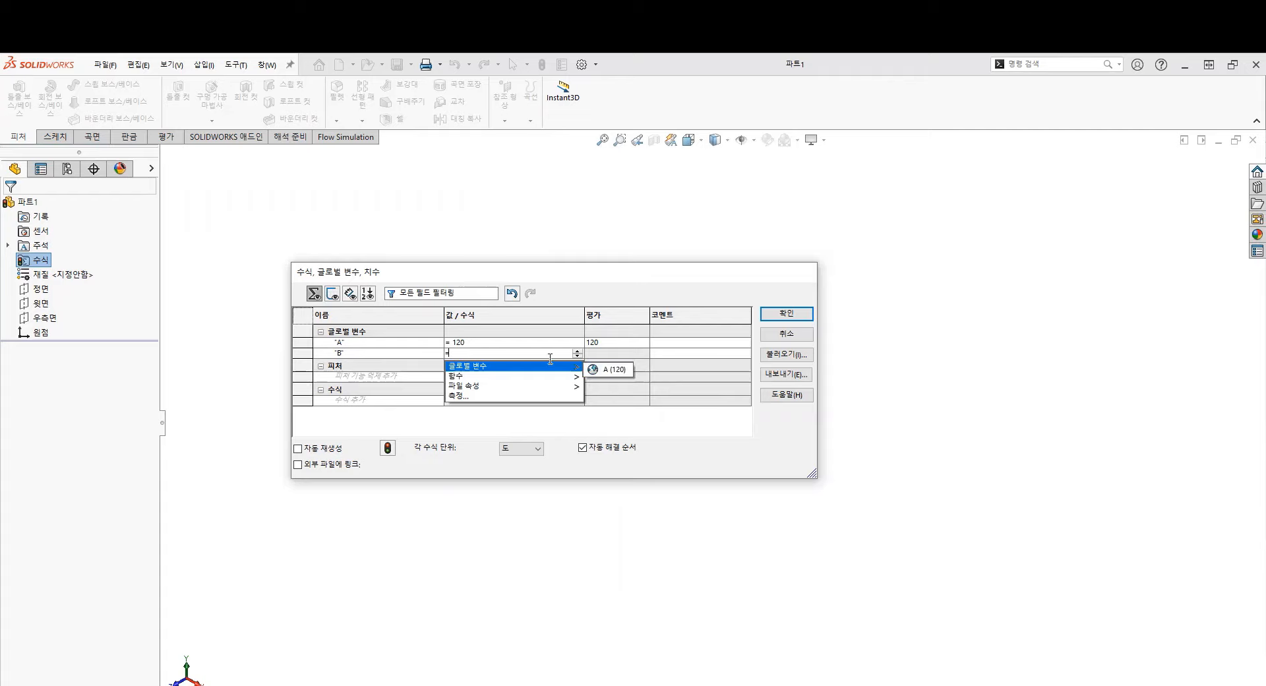
click(605, 370)
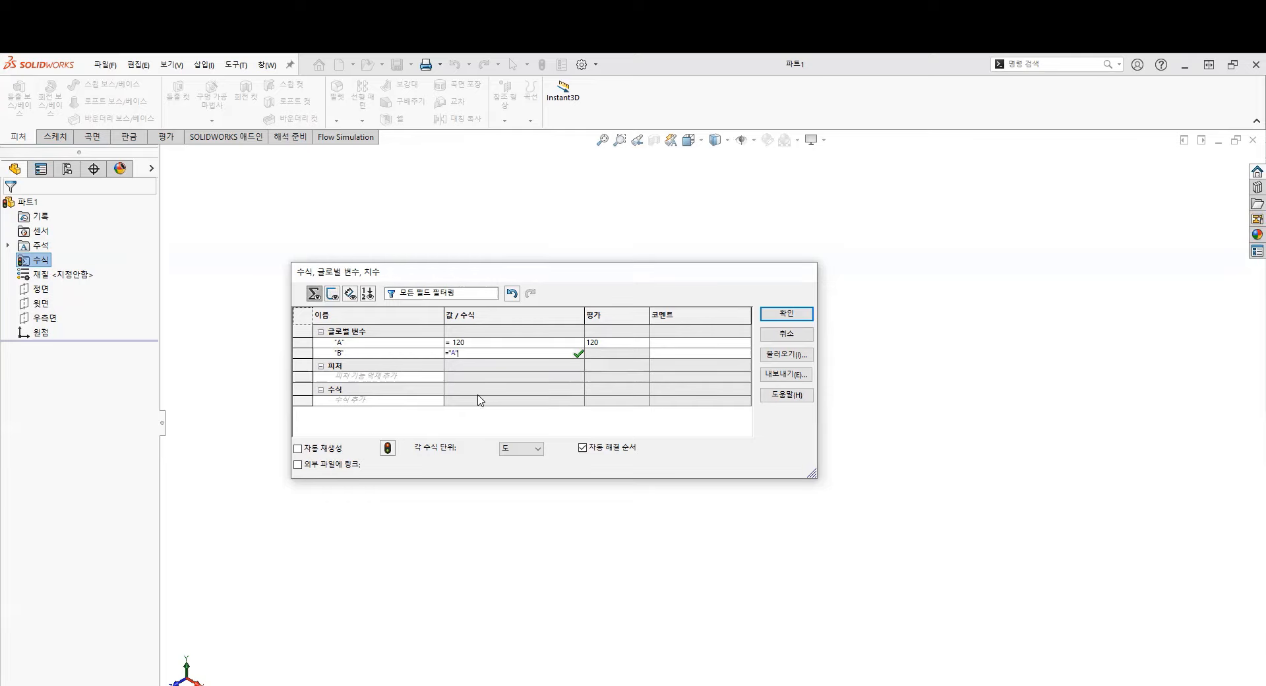
key(BackSpace)
key(BackSpace)
key(BackSpace)
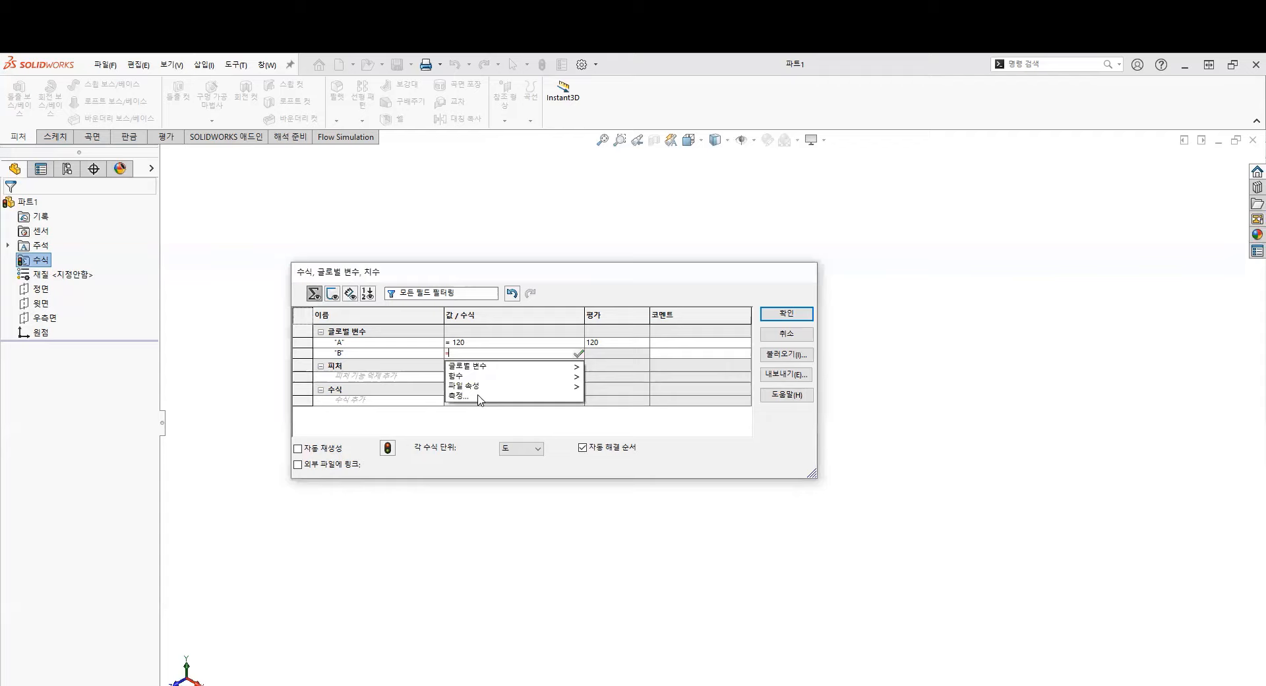
key(Escape)
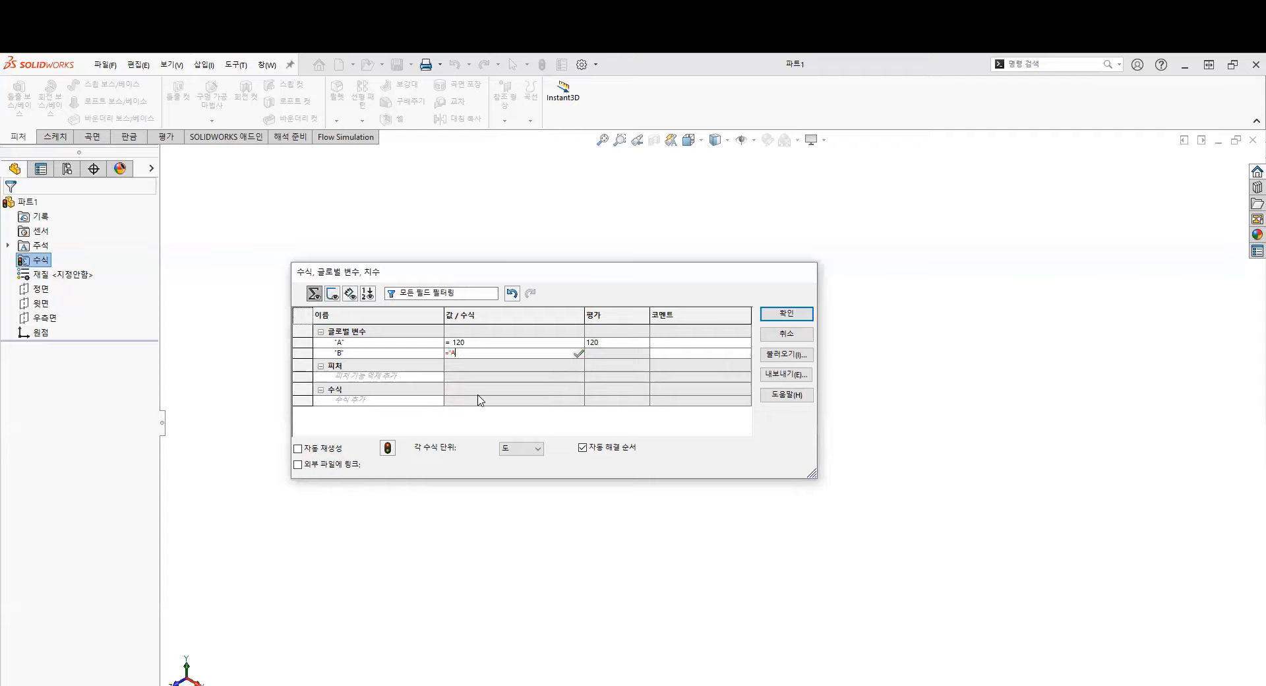
text("A")
key(Return)
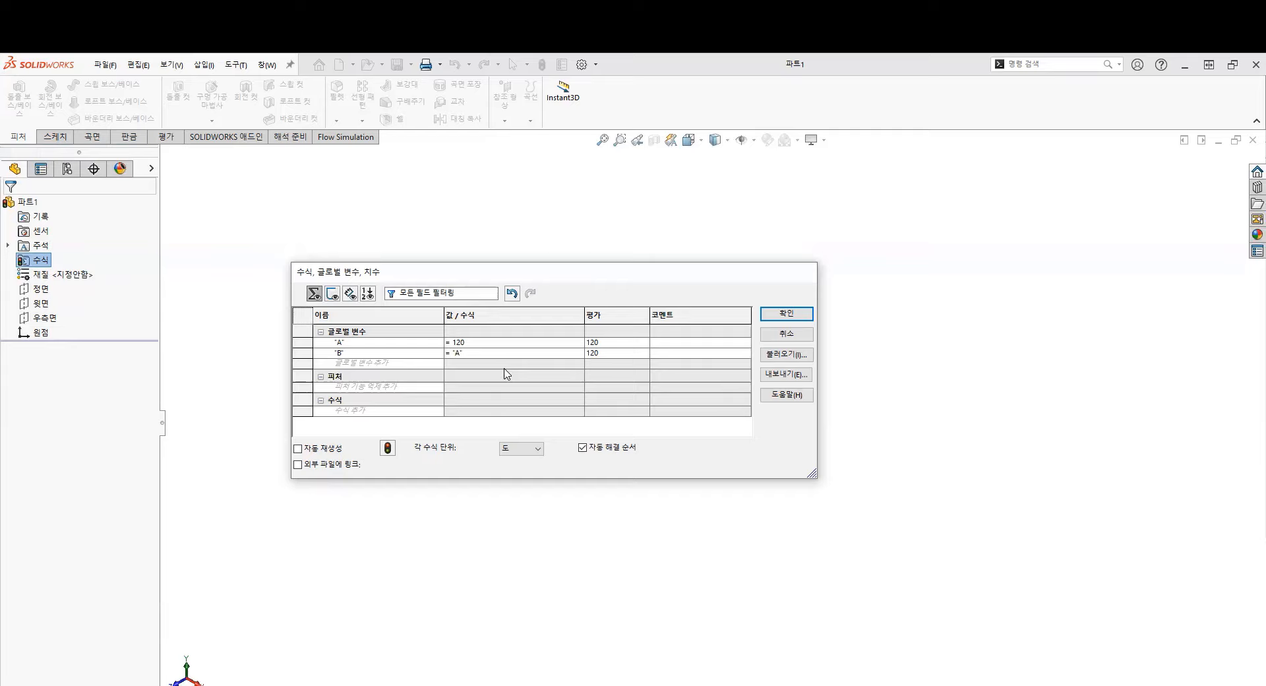
Step: Add a global variable C with the value 10
click(418, 363)
text(C)
click(459, 364)
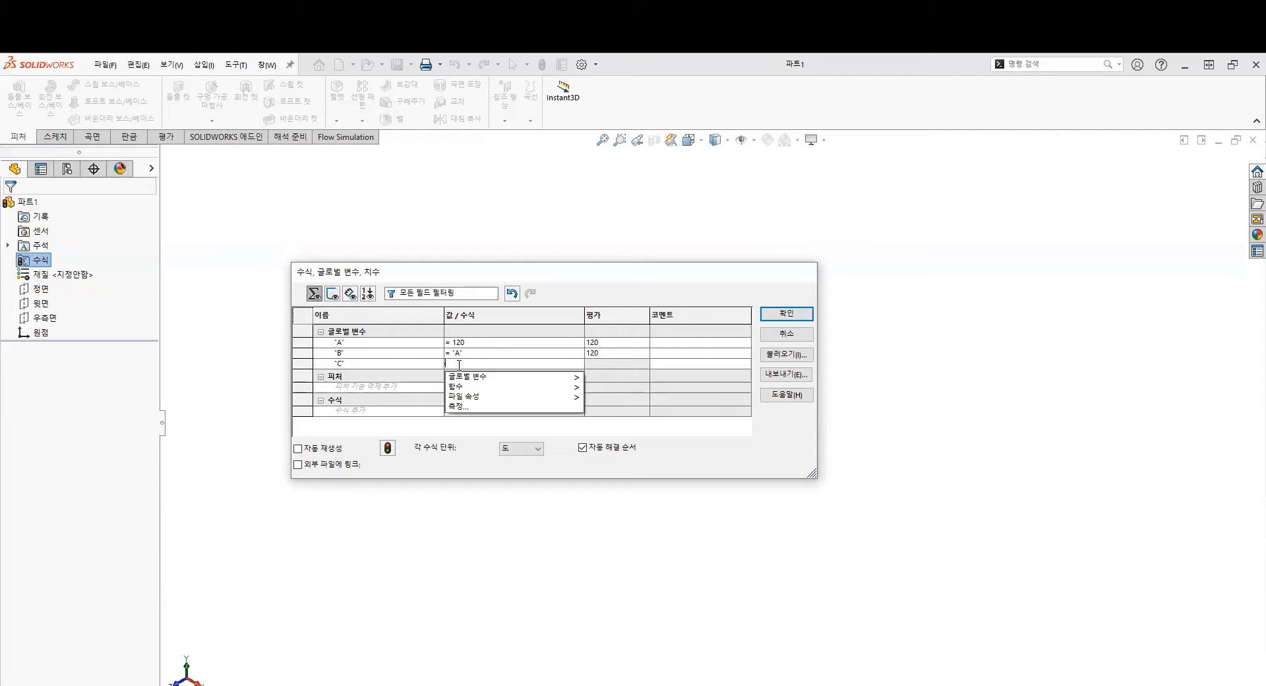
text(10)
key(Return)
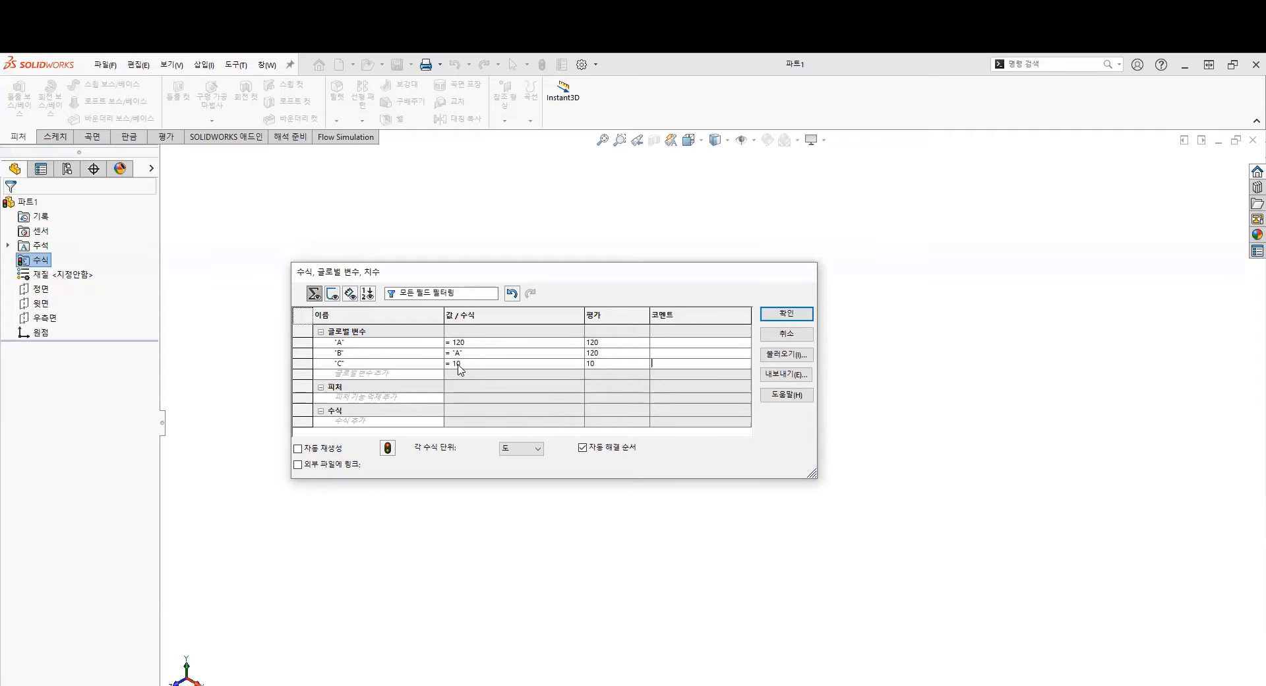
Step: Add a global variable D with the value 70
click(418, 374)
text(D)
click(477, 372)
text(70)
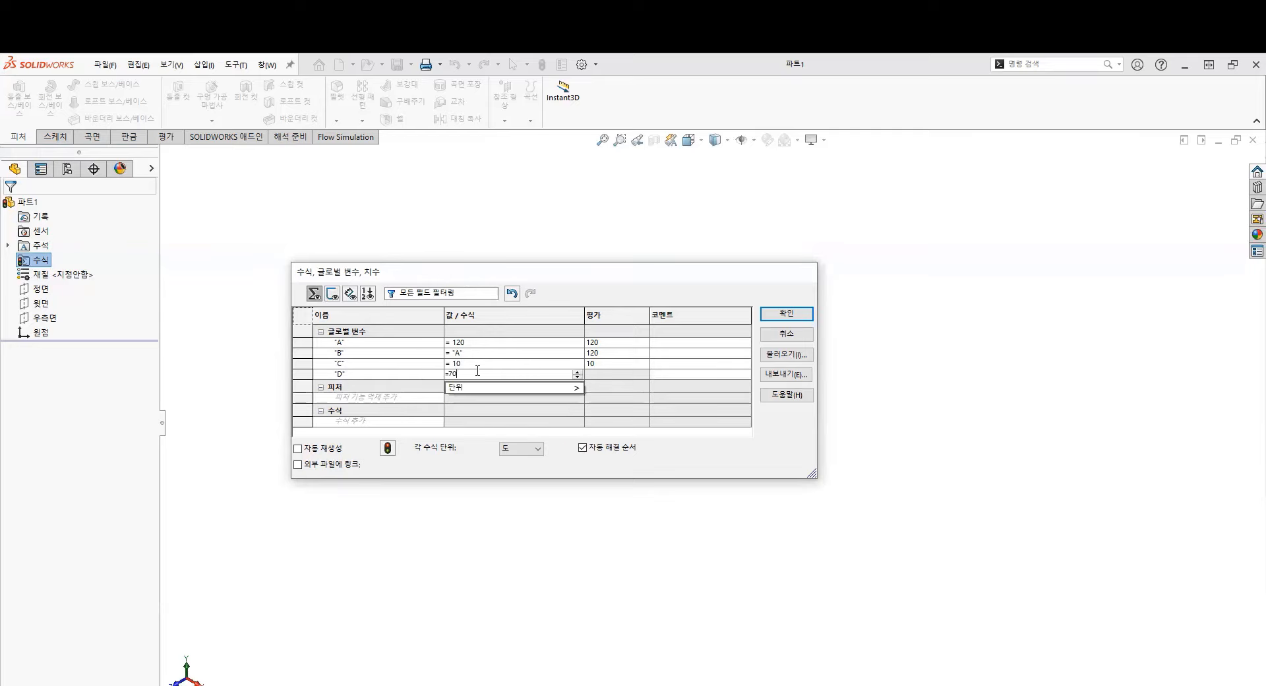
key(Return)
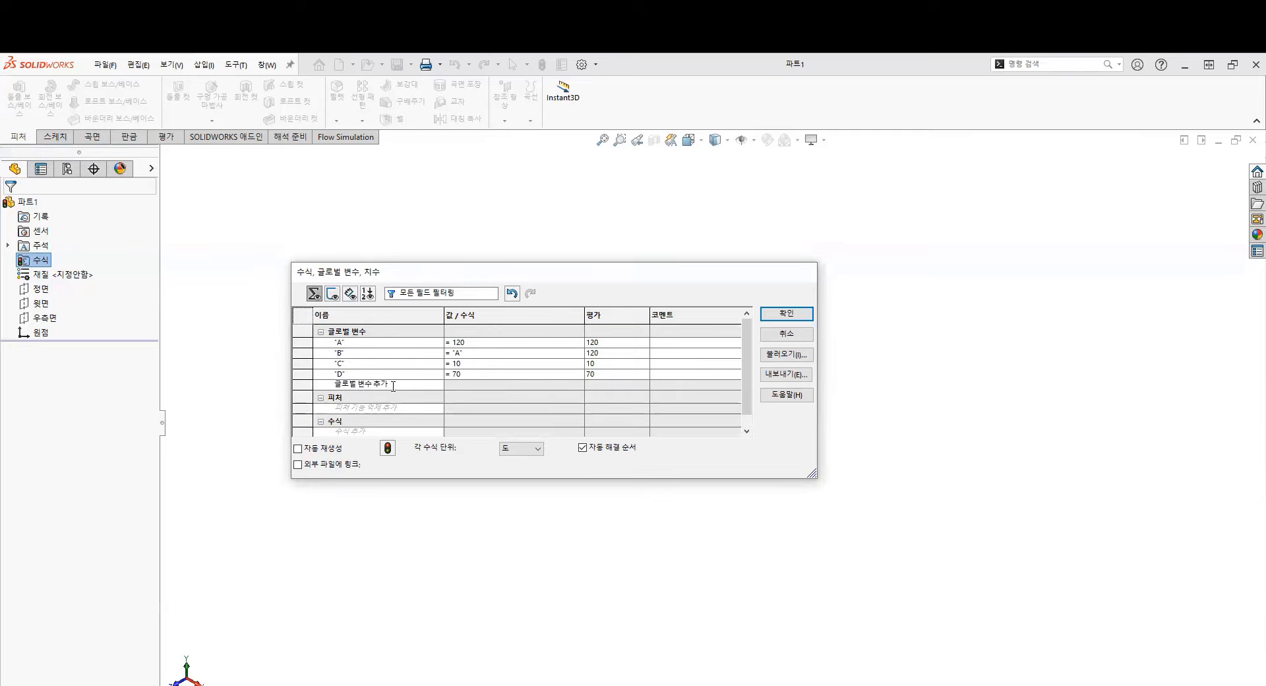
Step: Add a global variable E with the value 50
click(367, 386)
text(E)
click(526, 385)
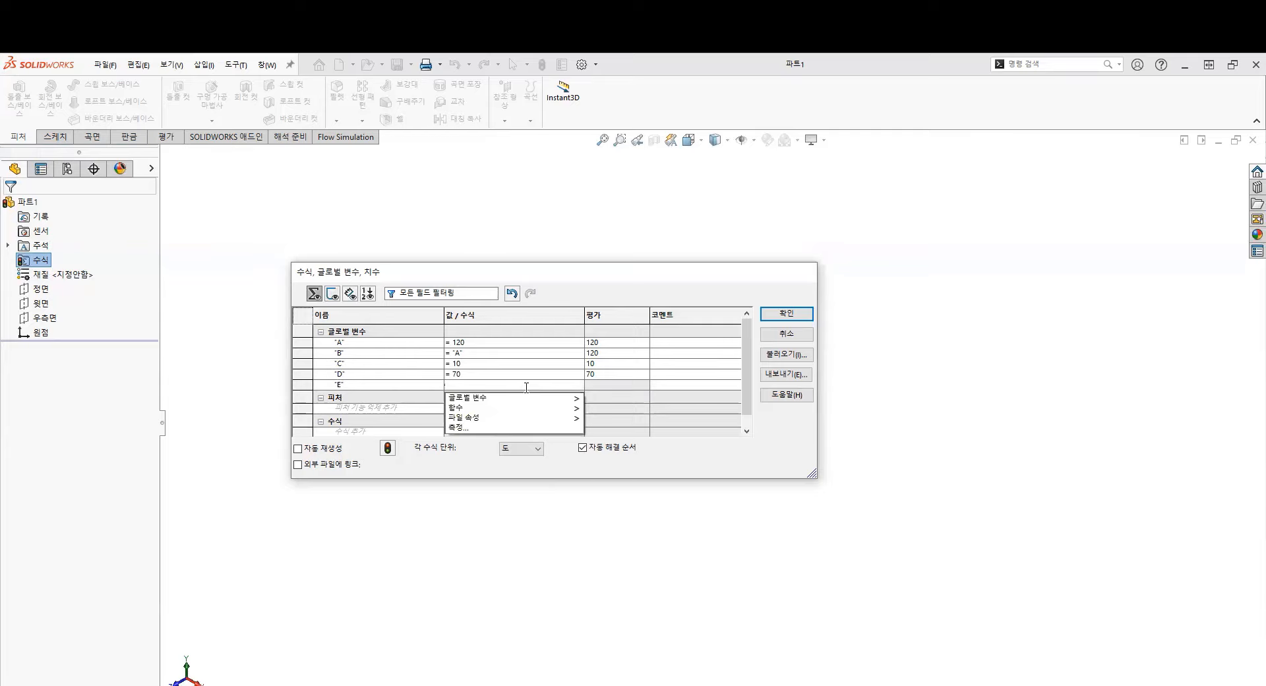
text(=50)
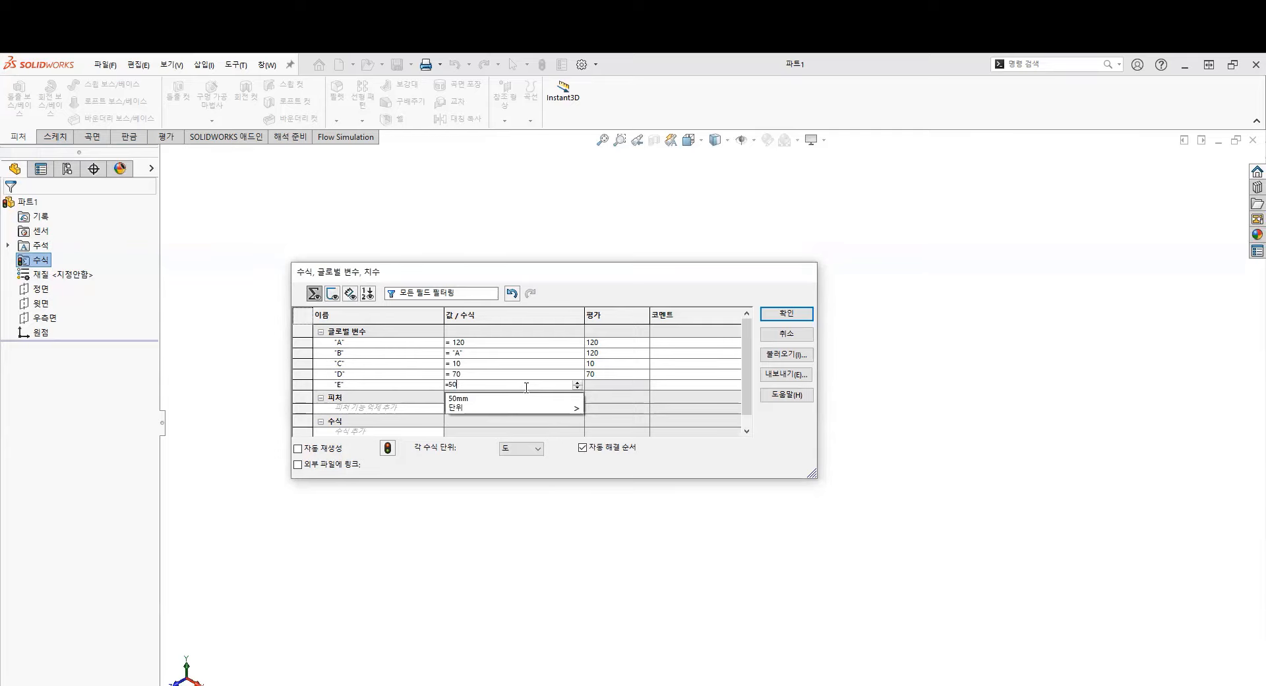
Step: Add a global variable F equal to "C" / 2
click(356, 399)
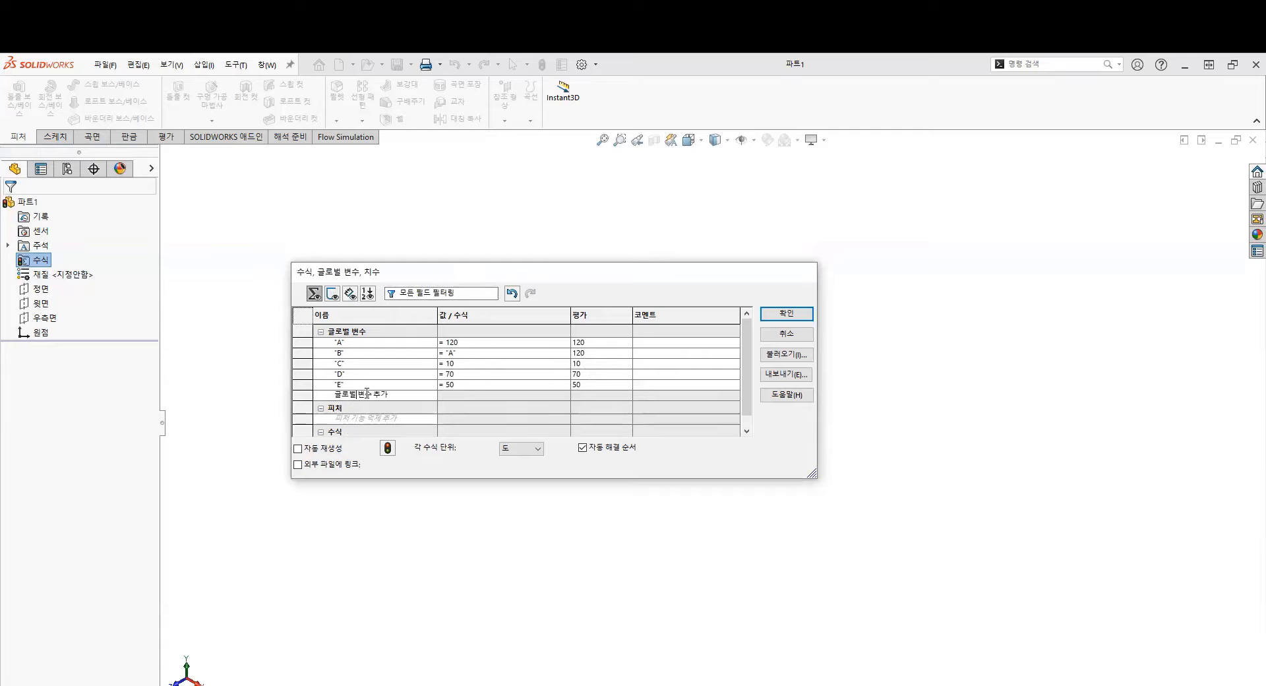
text(F)
click(452, 396)
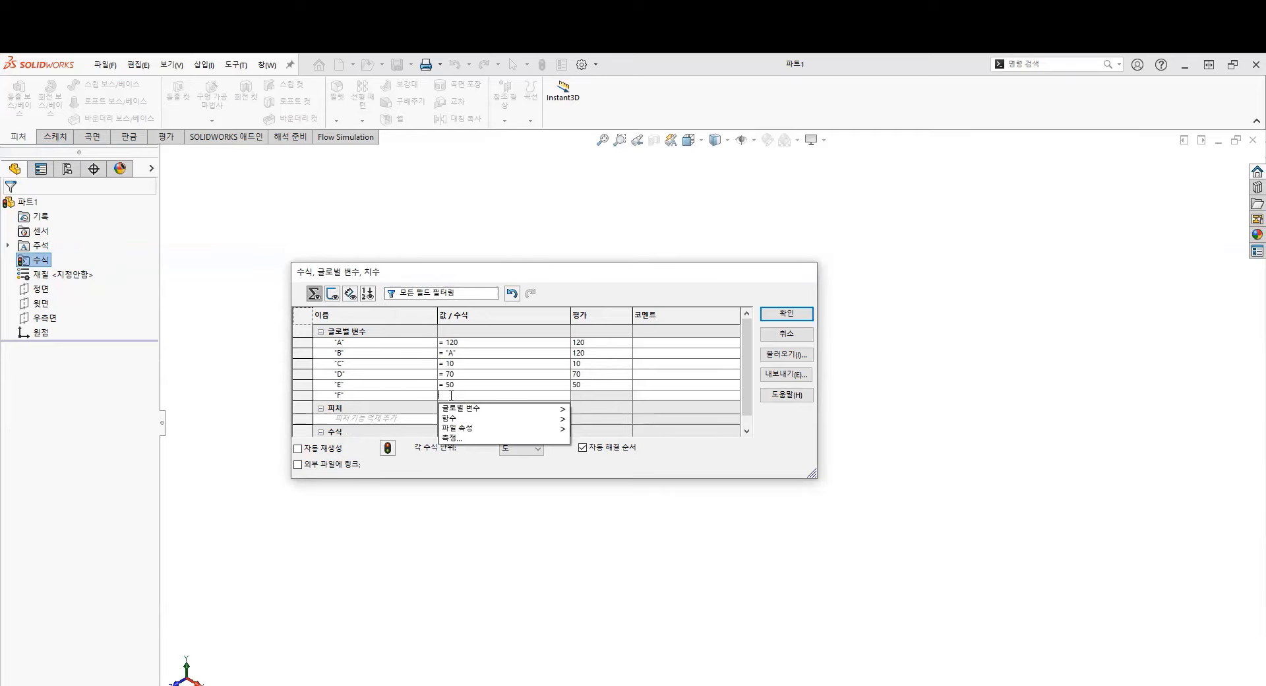
text(= "C" / 2)
key(Return)
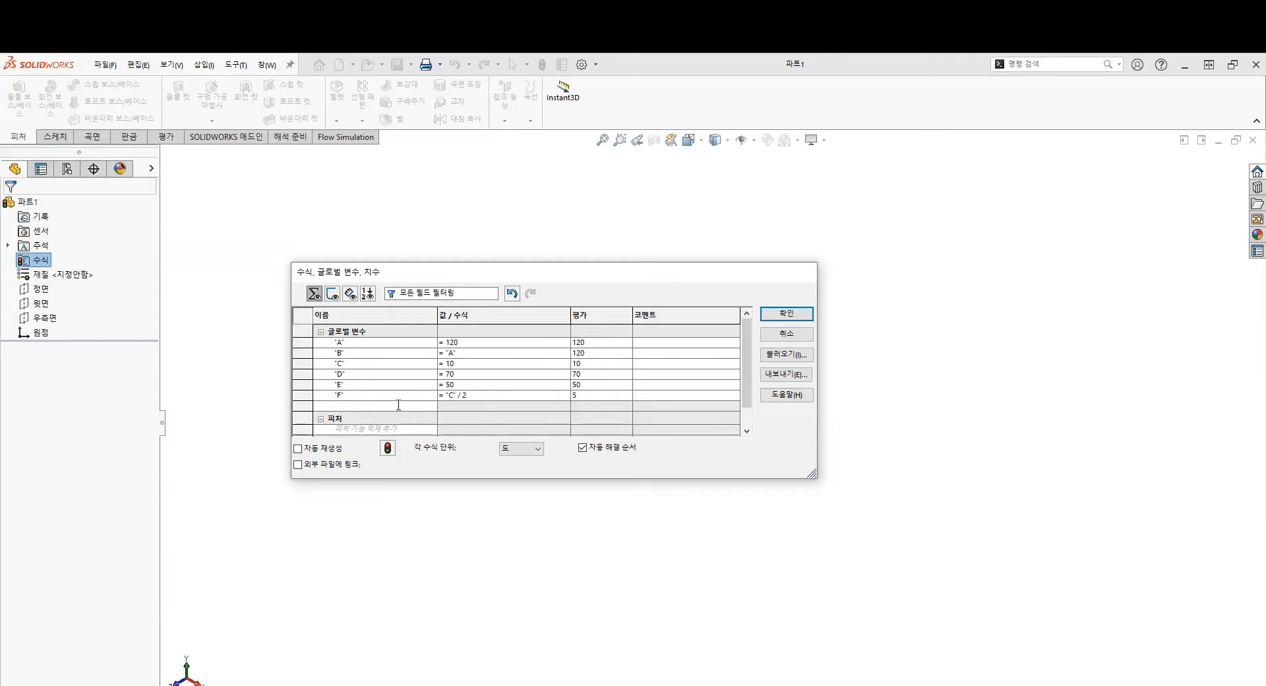
Step: Add a global variable G with the value 50
text(G)
key(Tab)
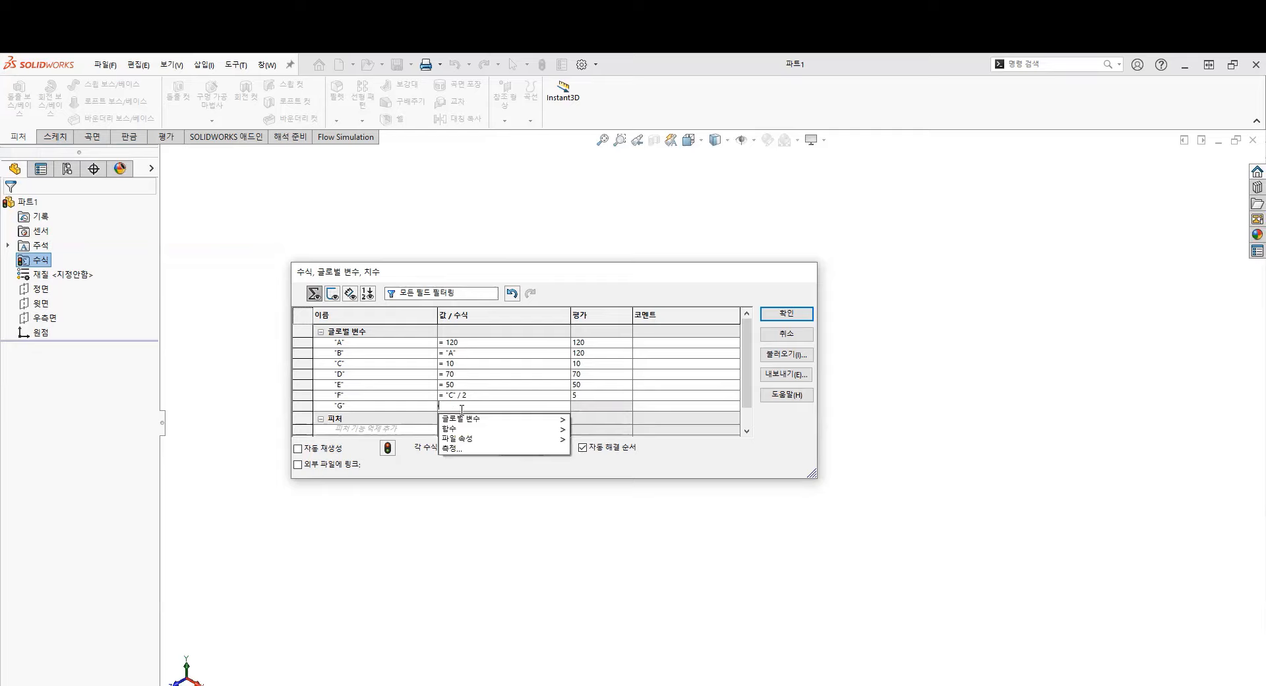
text(50)
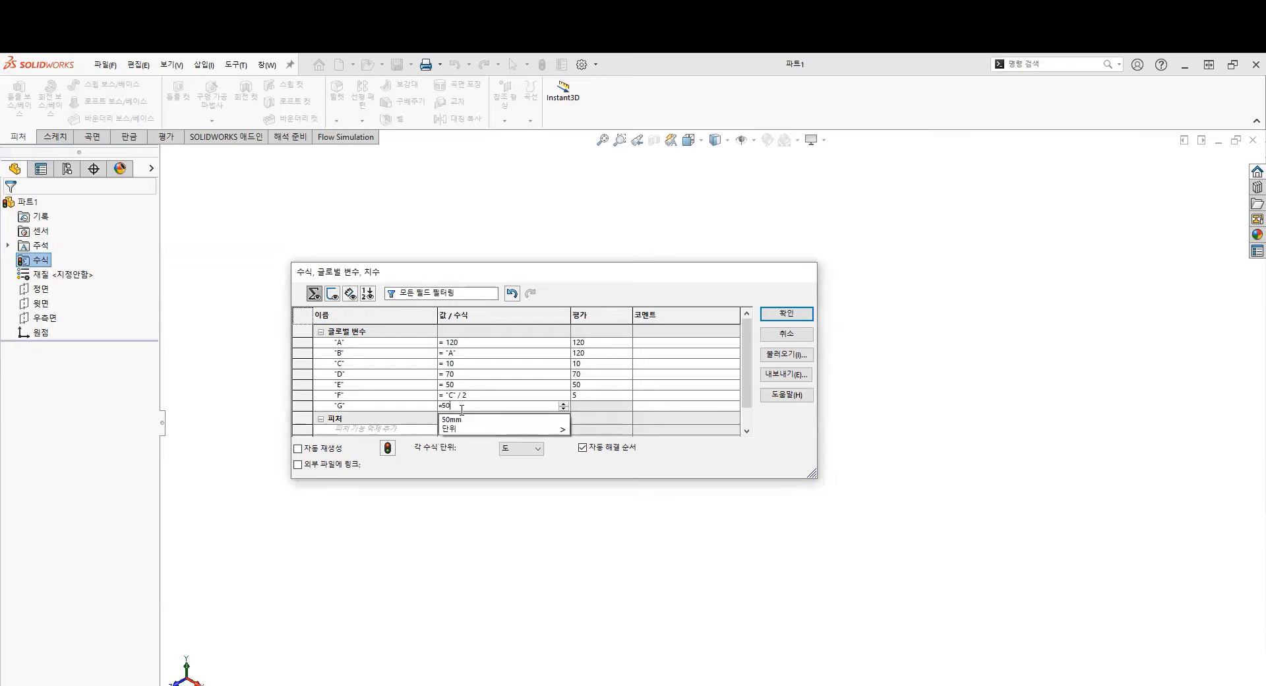
key(Return)
Step: Add a global variable H equal to "G" / 2
click(413, 414)
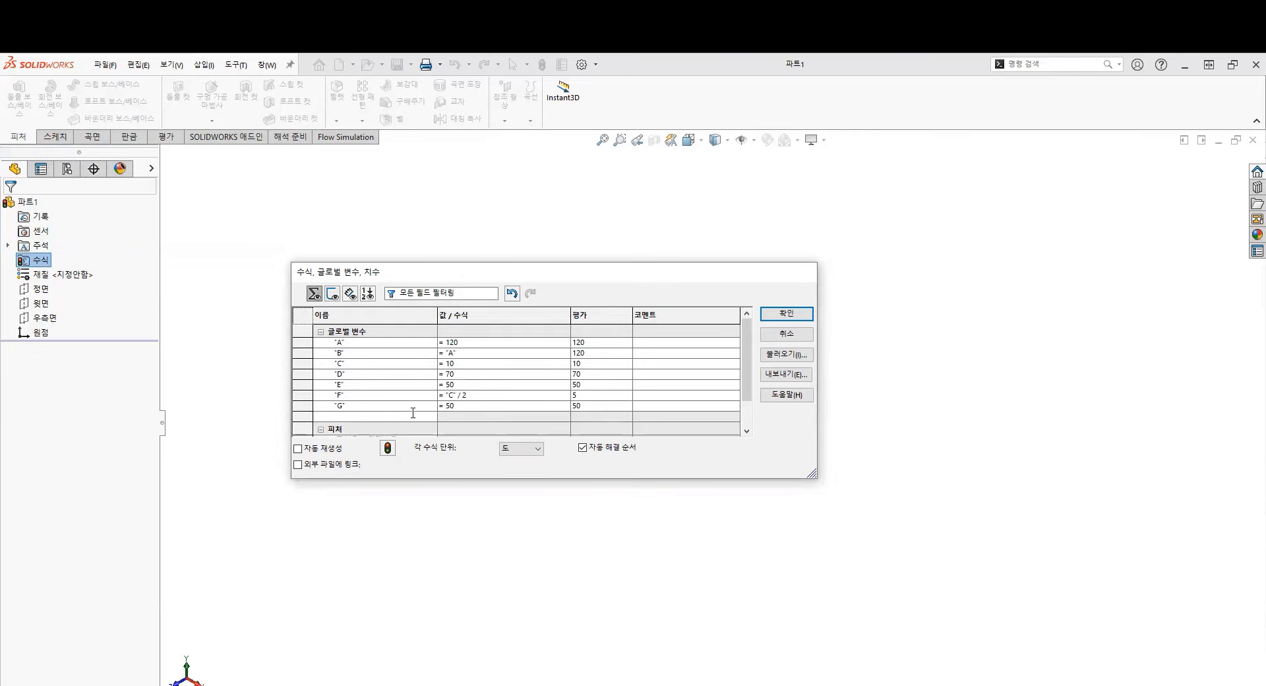
text(H)
key(Tab)
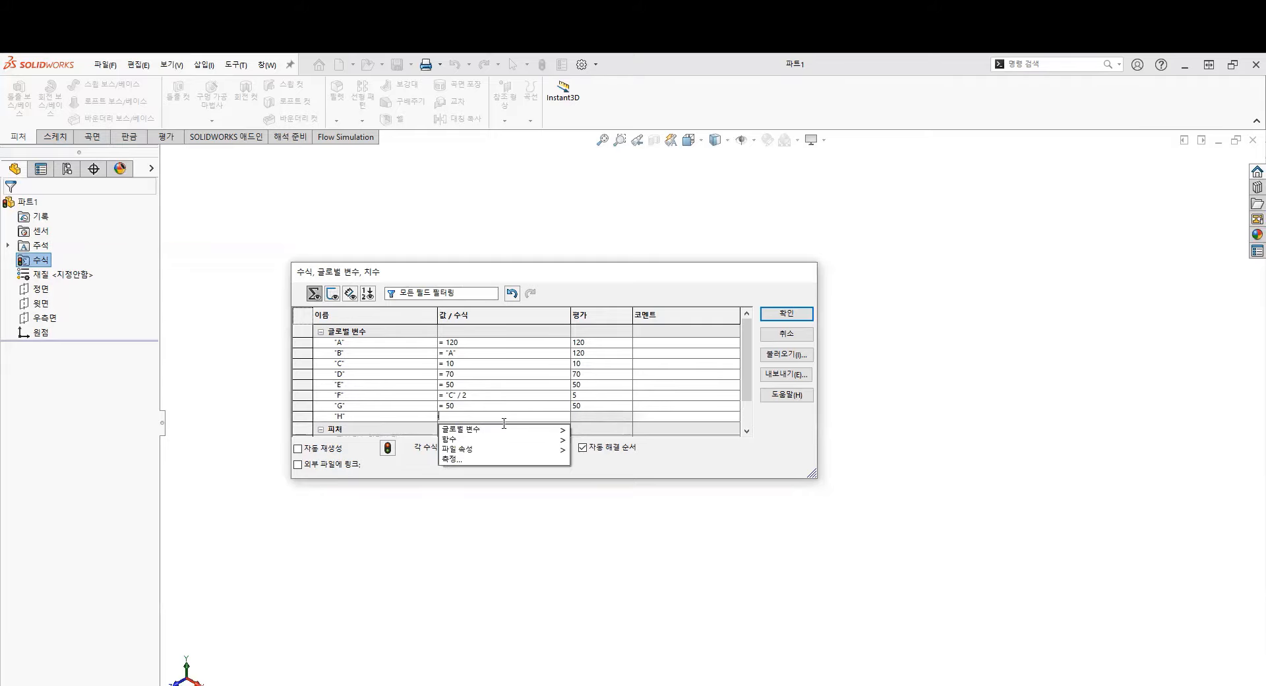
text(= "G" / )
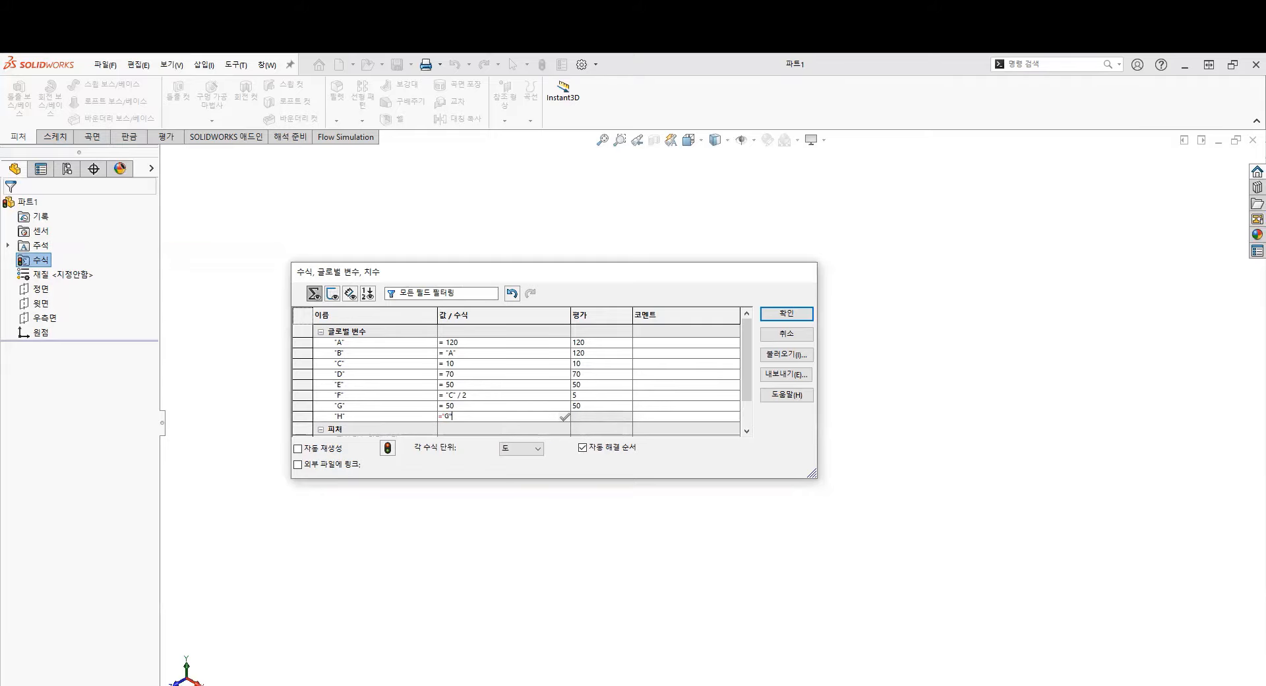
text(2)
click(729, 372)
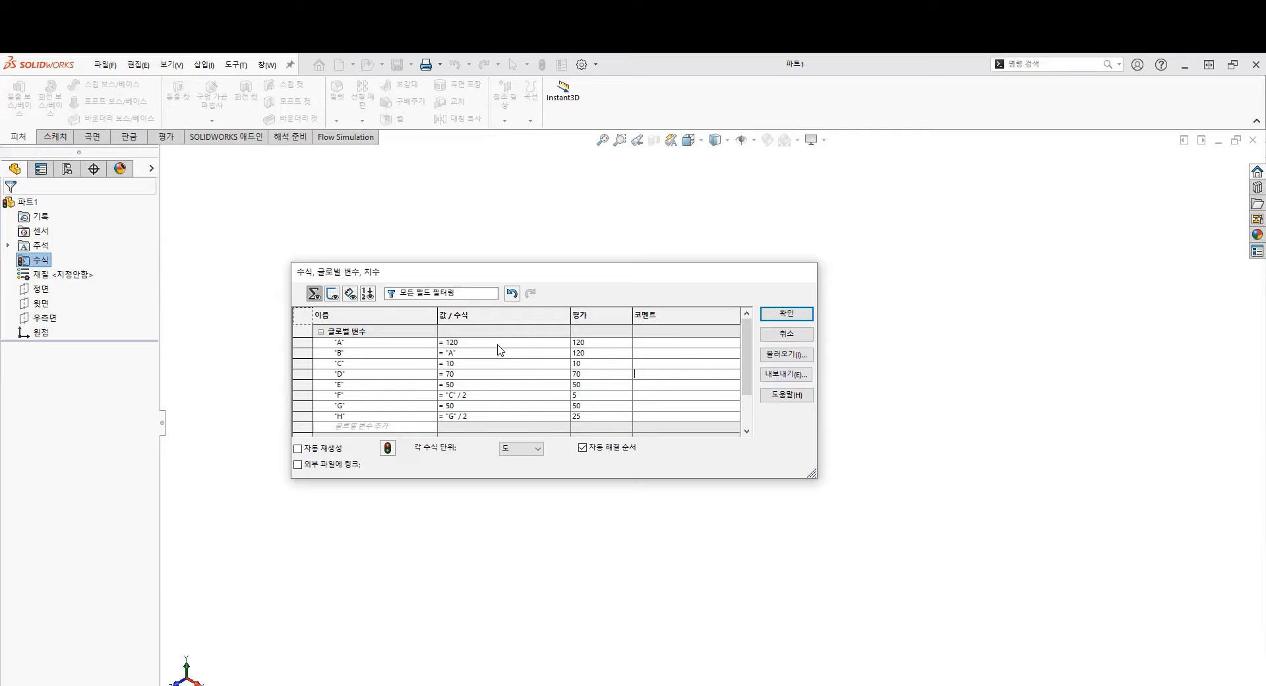
Step: Look at the equation export without saving a file, and accept the global variables A to H
click(786, 373)
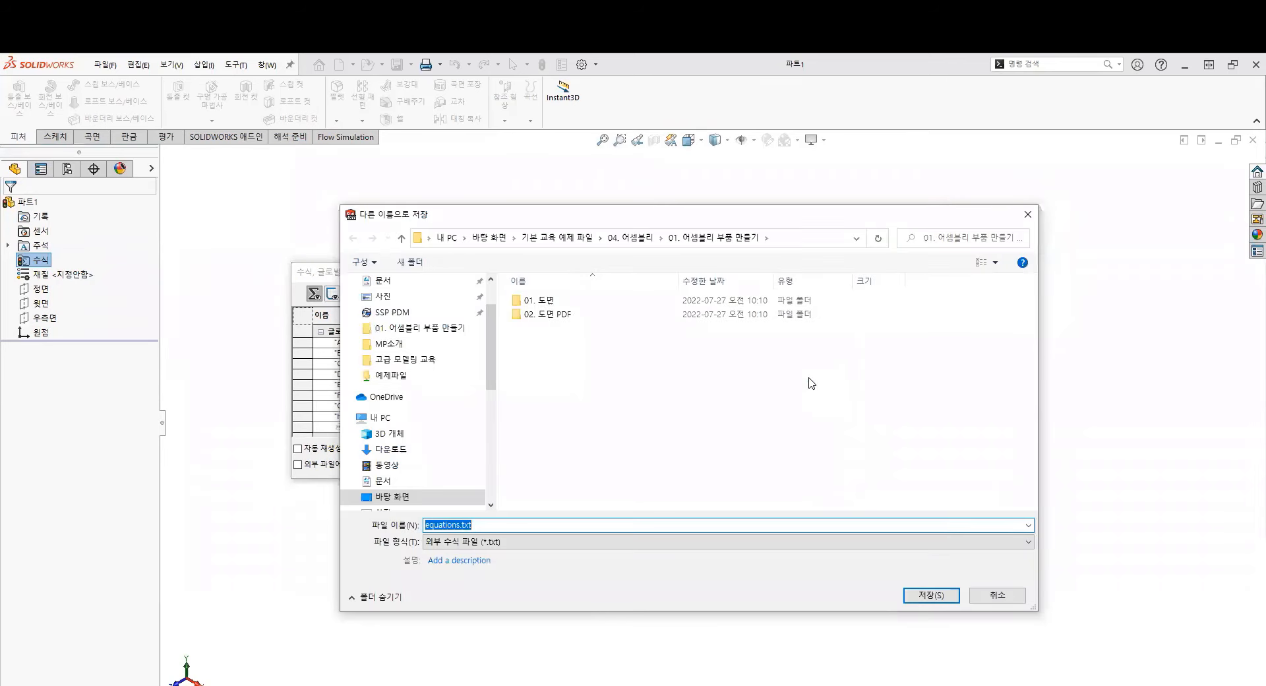
click(987, 597)
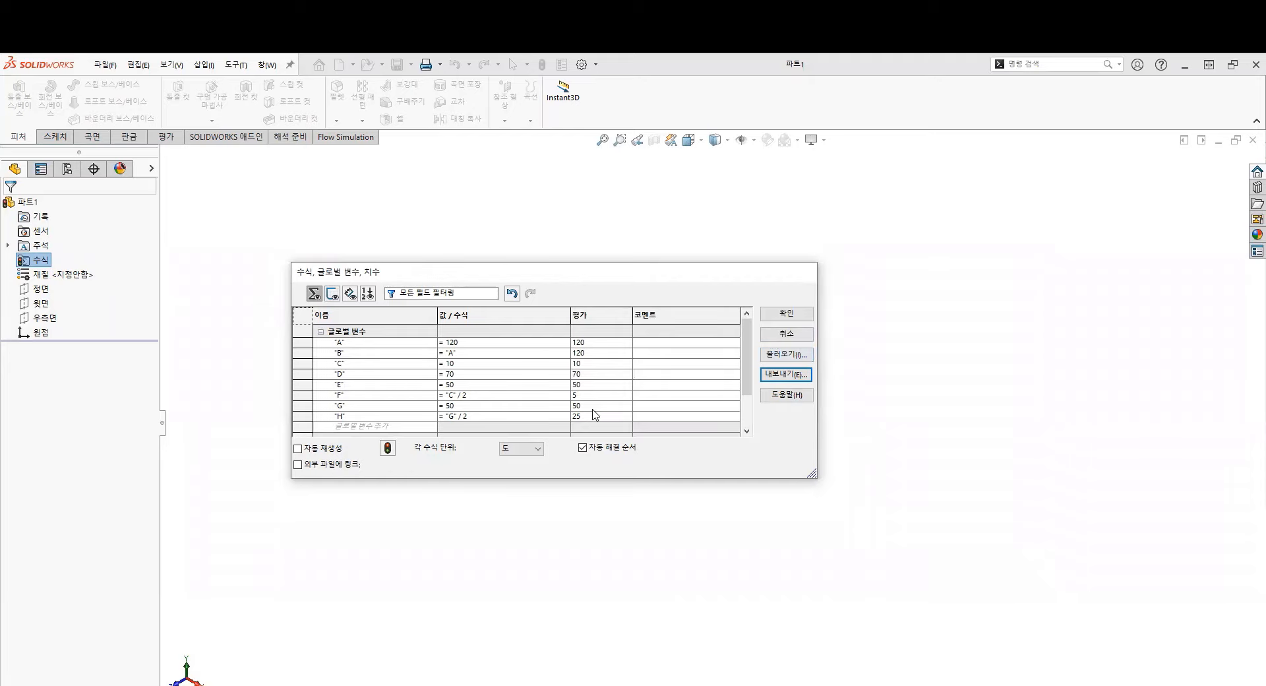
click(803, 317)
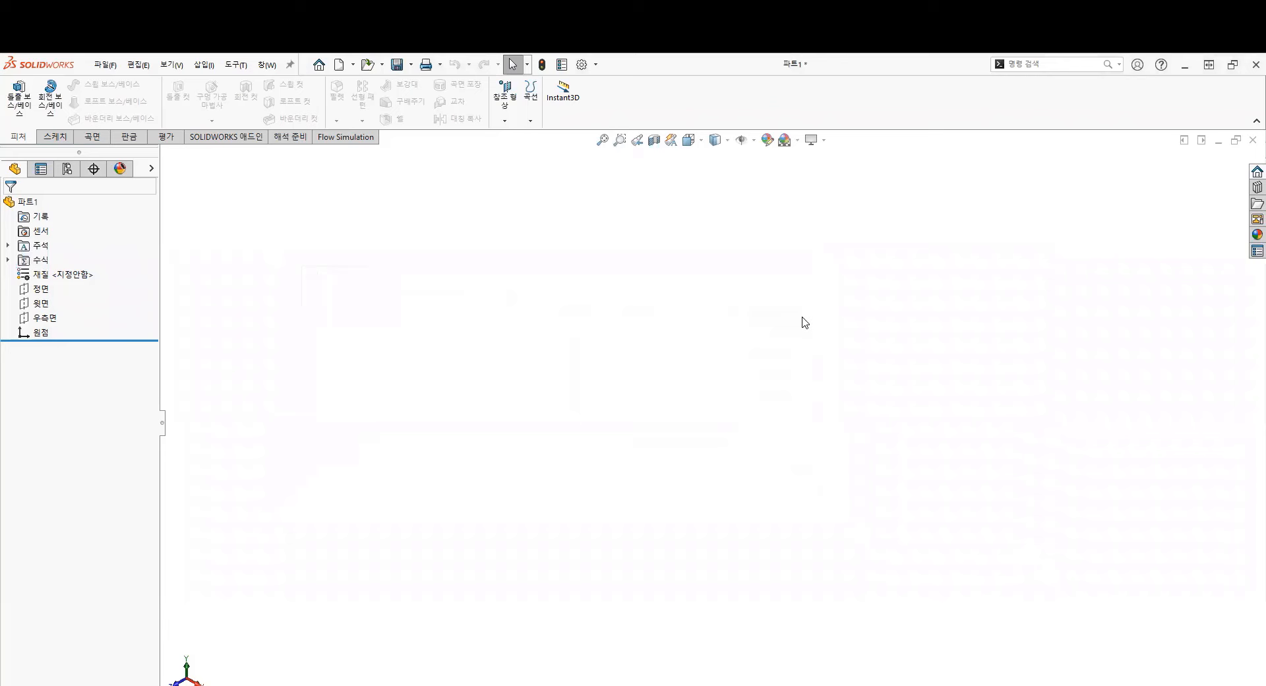
Step: Switch to the PowerPoint course slides, view slide 13 with the practice part's lettered dimensions, and return to SOLIDWORKS
key(alt+Tab)
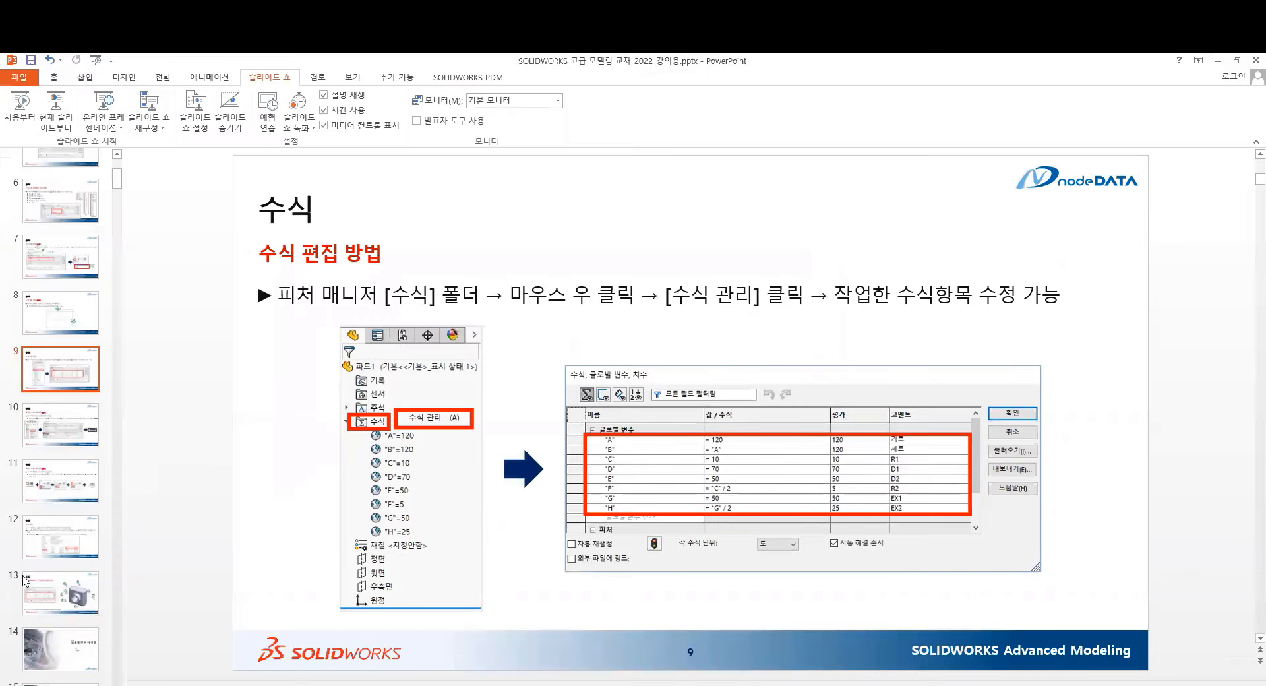
click(25, 579)
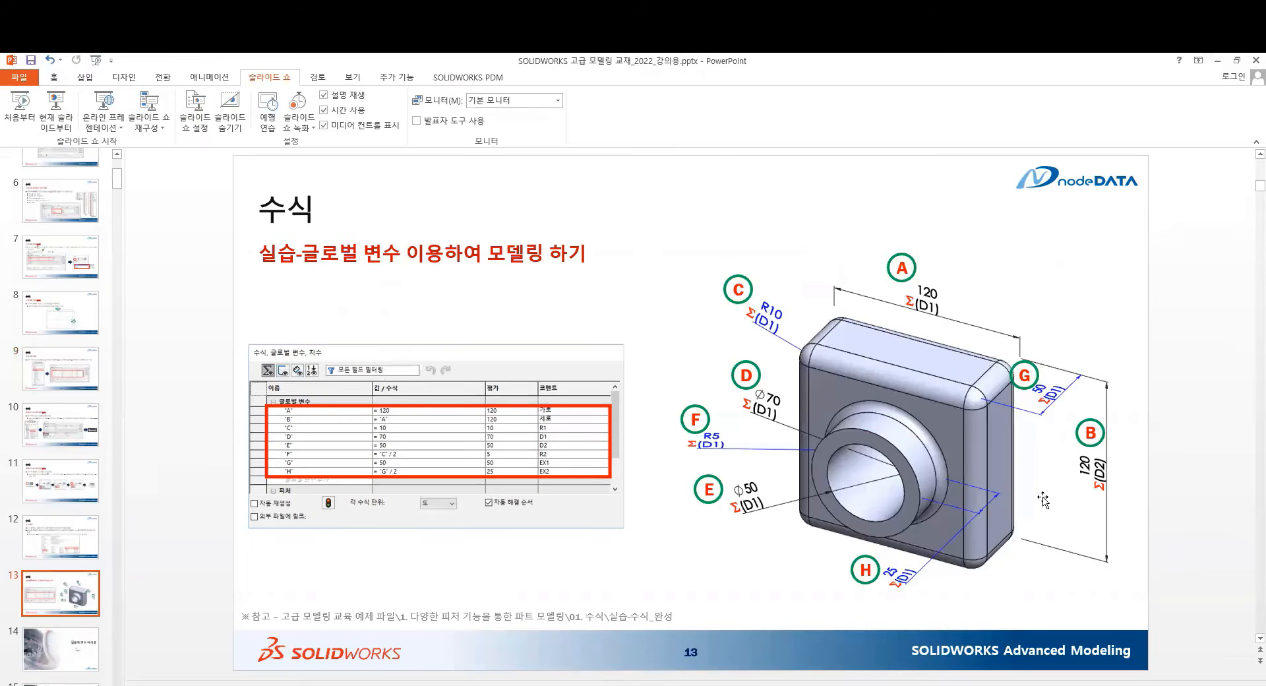
click(1217, 60)
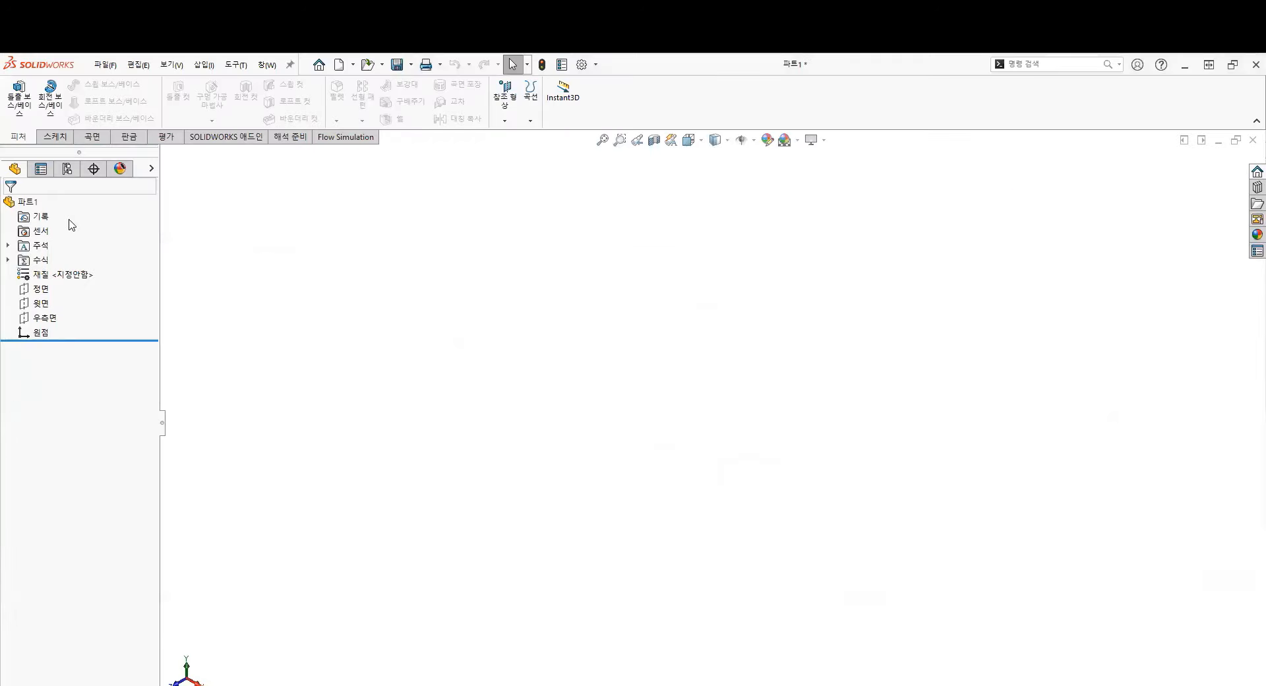
Step: Sketch a center rectangle about 139 mm wide and 127 mm high on the front plane, centred on the origin
click(30, 290)
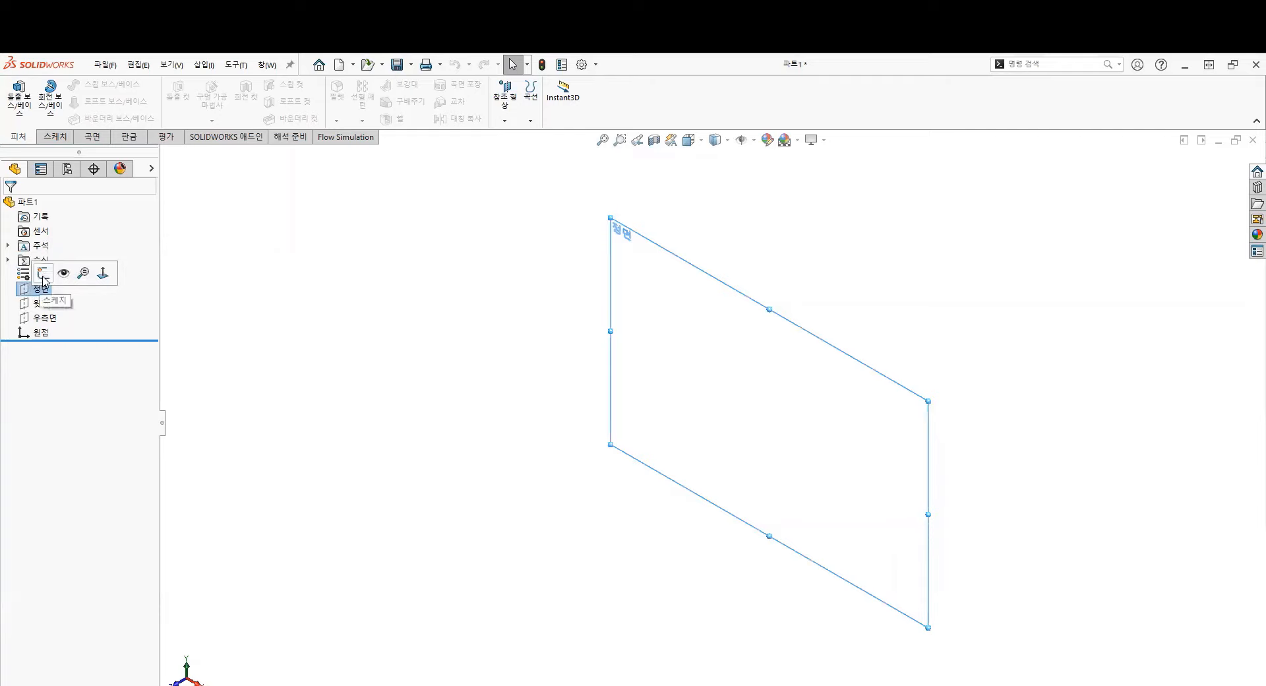
click(43, 273)
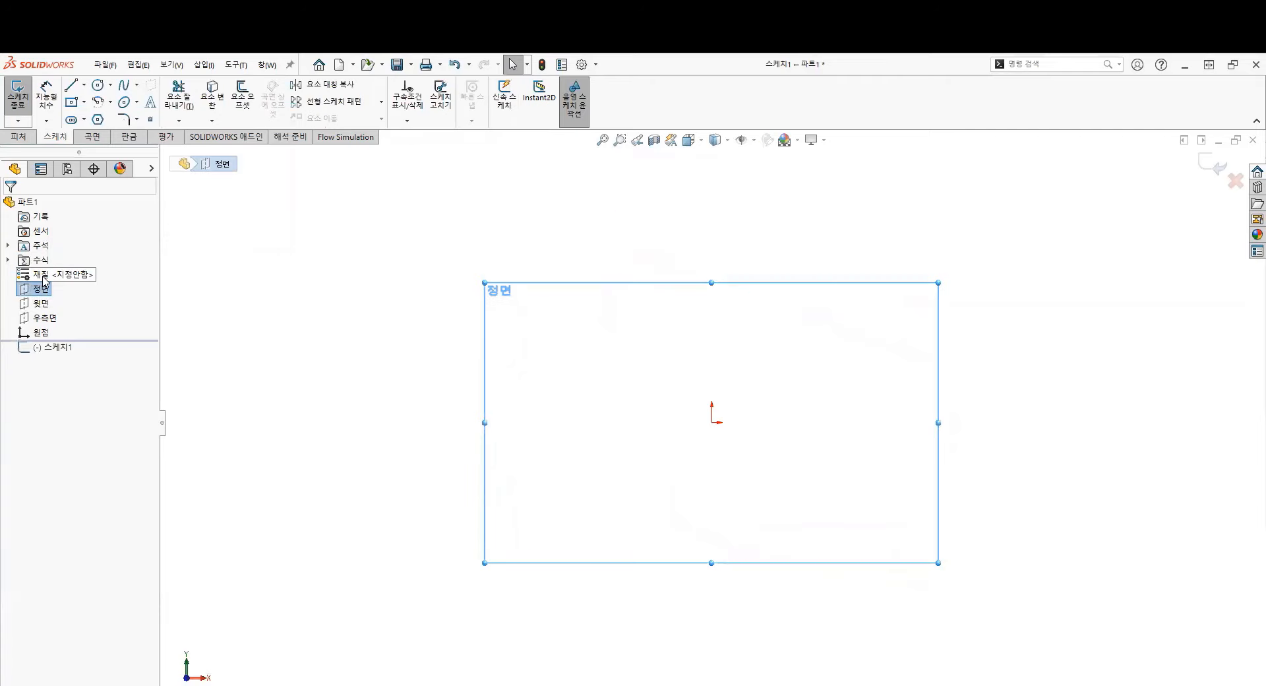
click(74, 104)
click(712, 422)
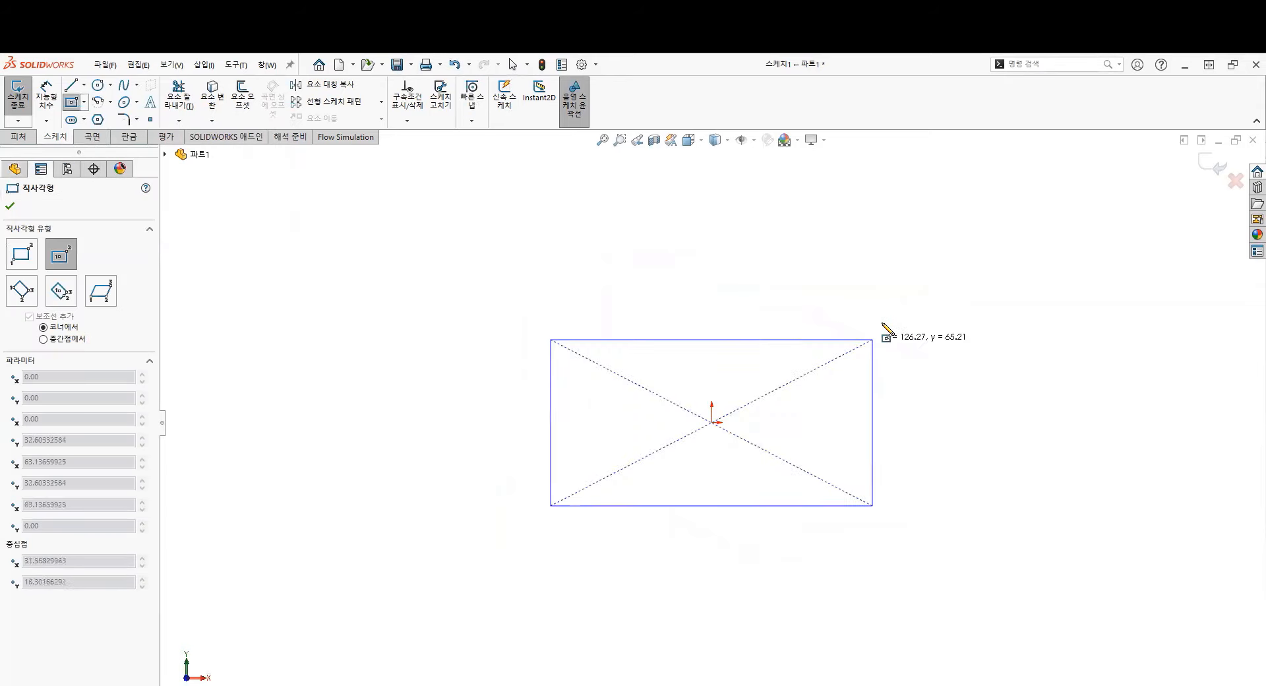
click(889, 262)
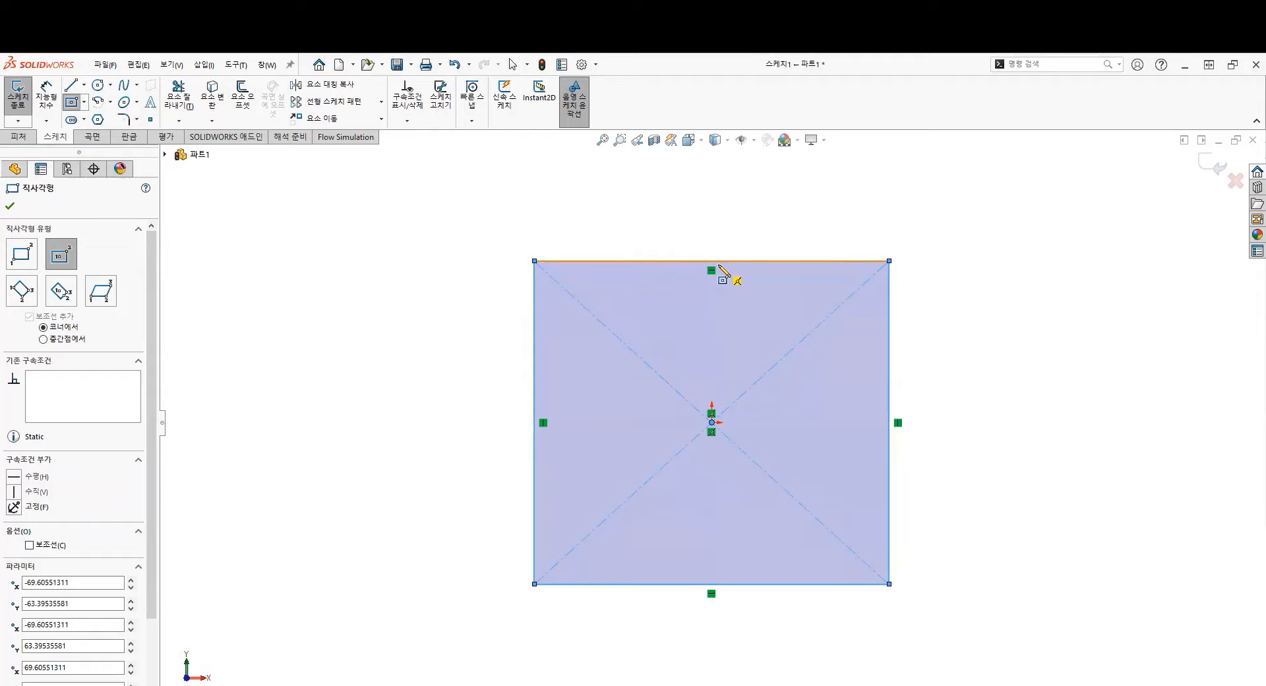
Step: Dimension the rectangle's upper edge and link its width to the global variable "A"
click(46, 96)
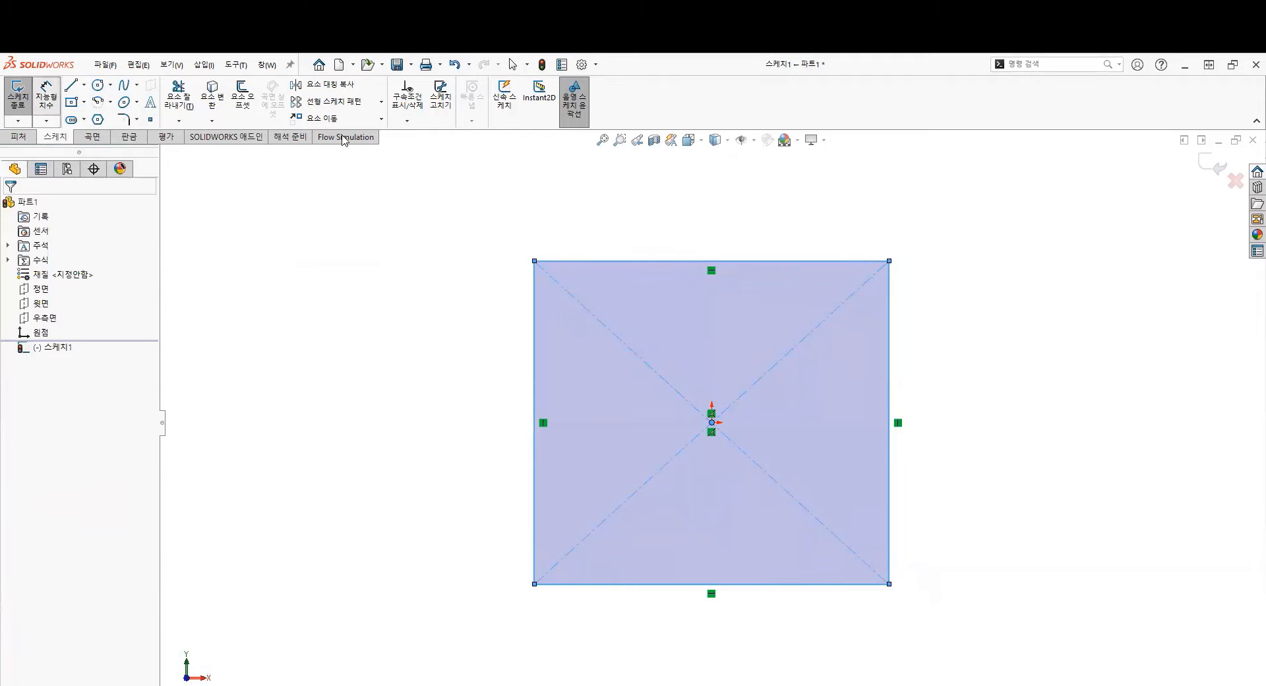
click(614, 262)
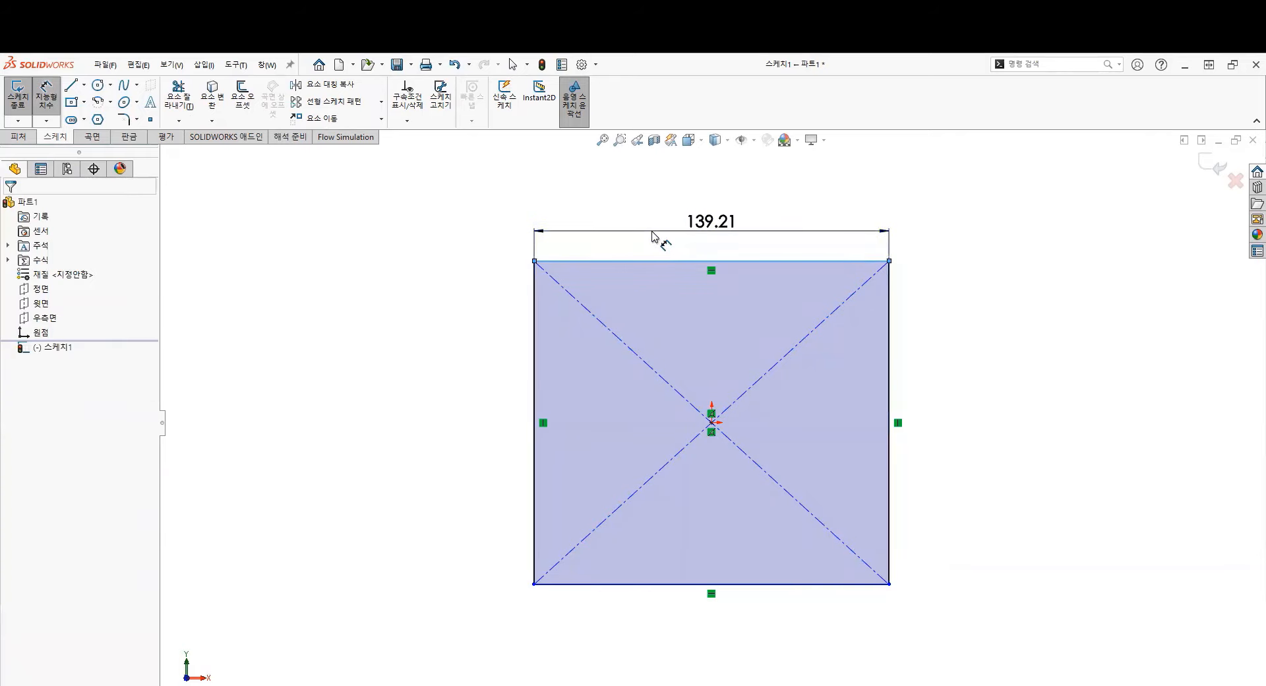
click(652, 232)
text(120)
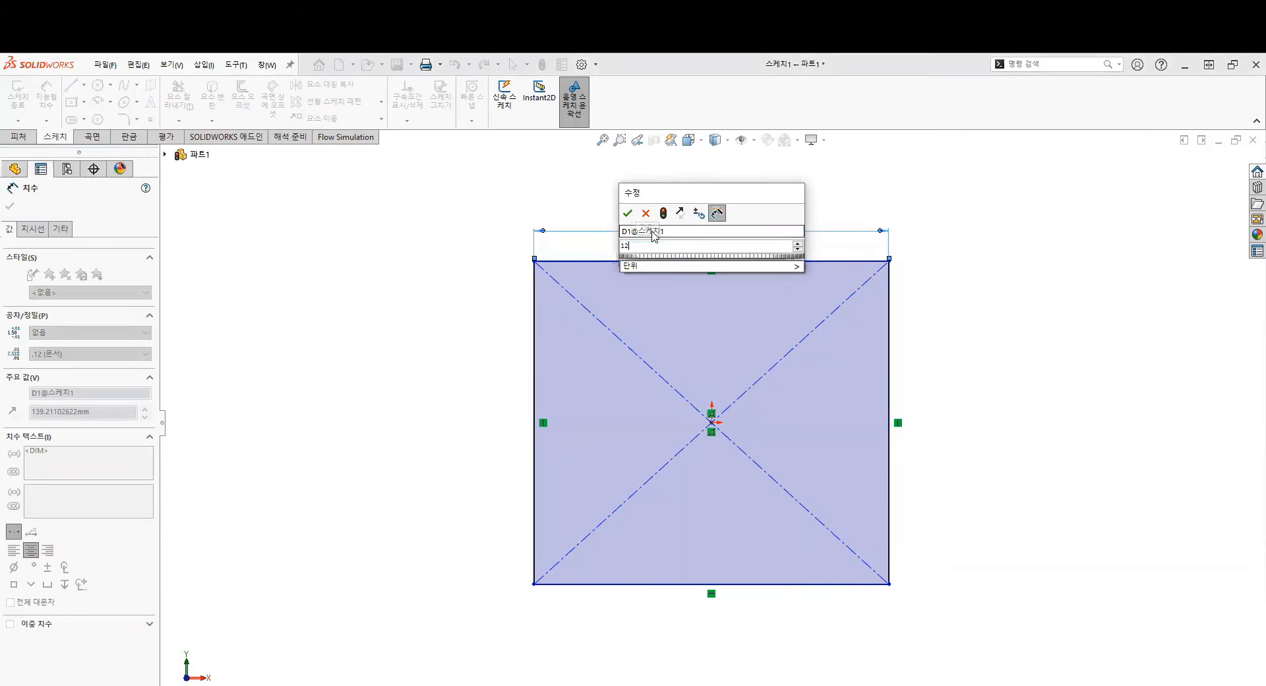
key(BackSpace)
key(BackSpace)
key(BackSpace)
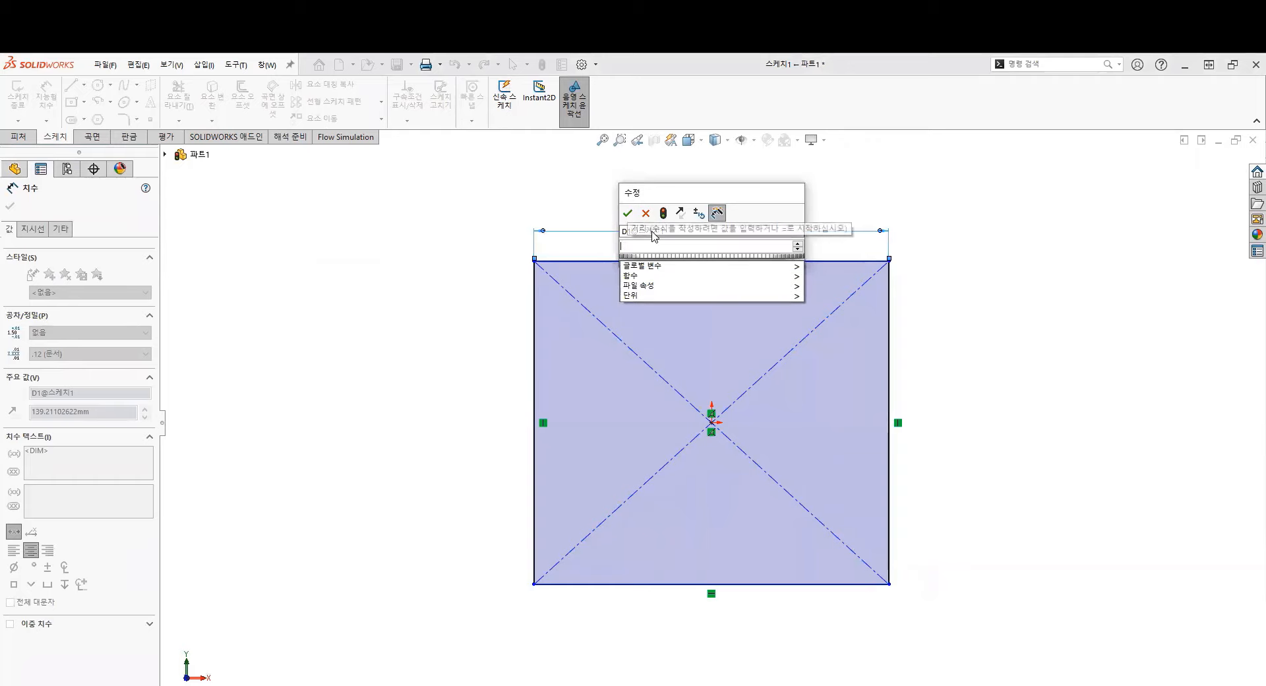
text(=)
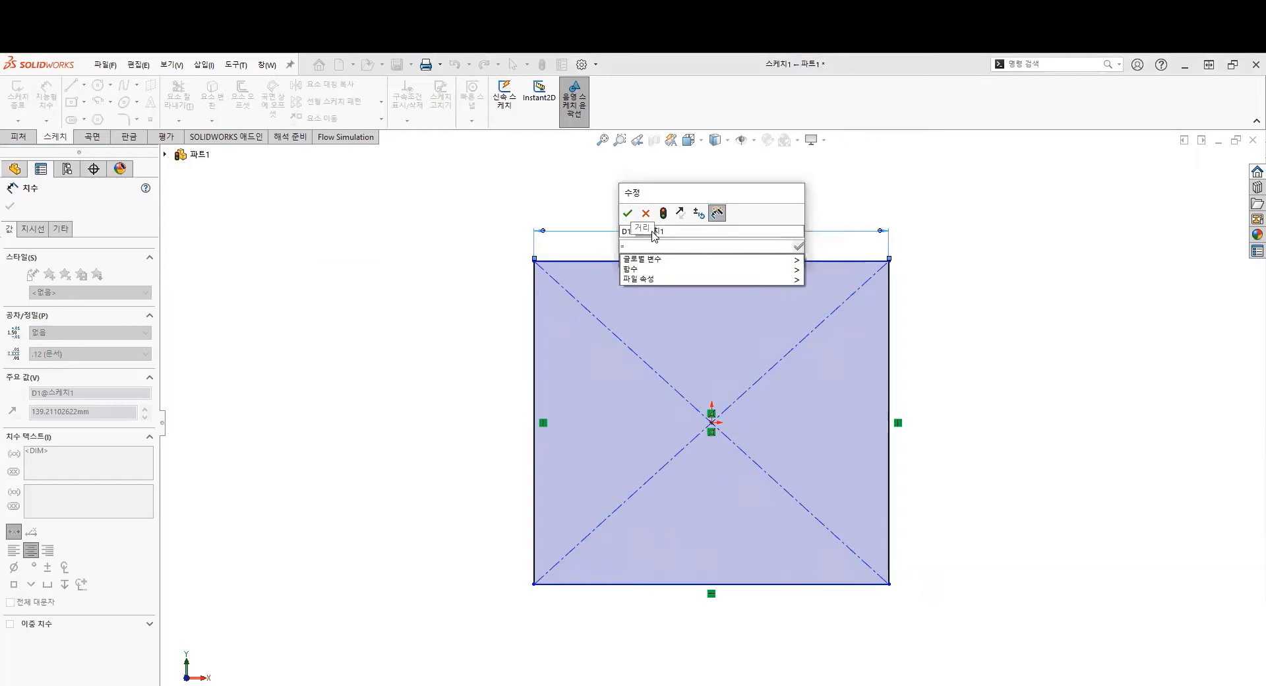
mouse_move(656, 262)
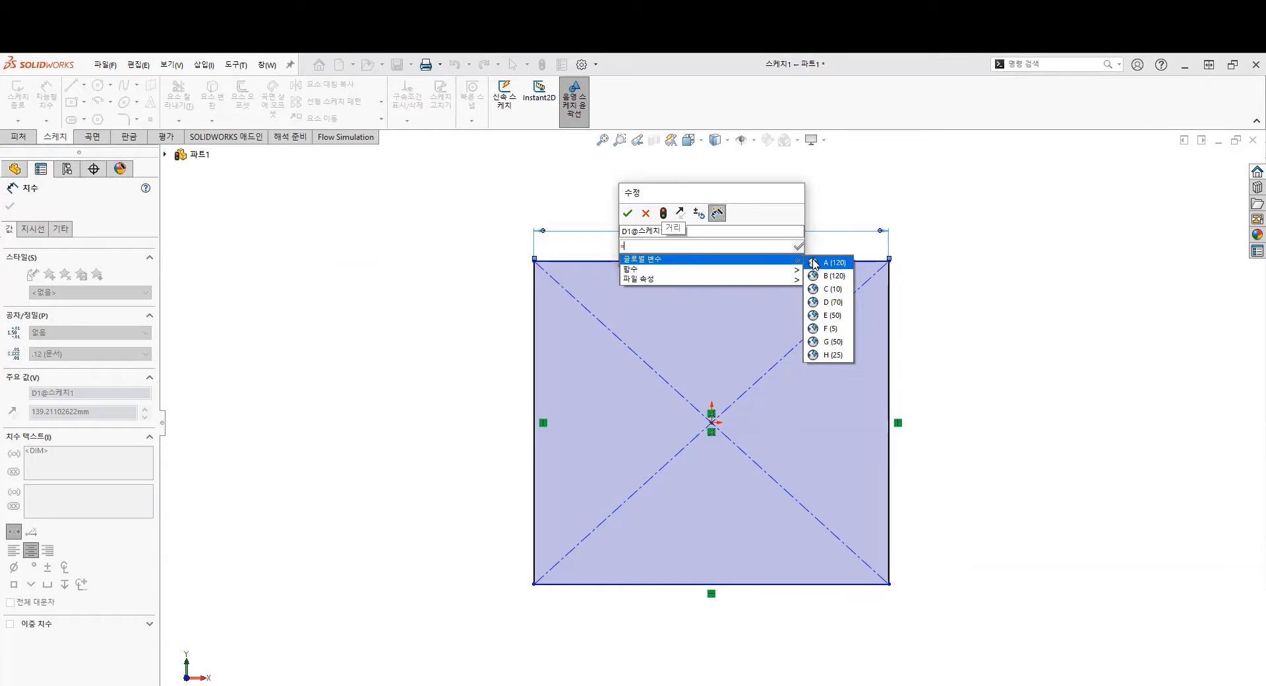
click(815, 263)
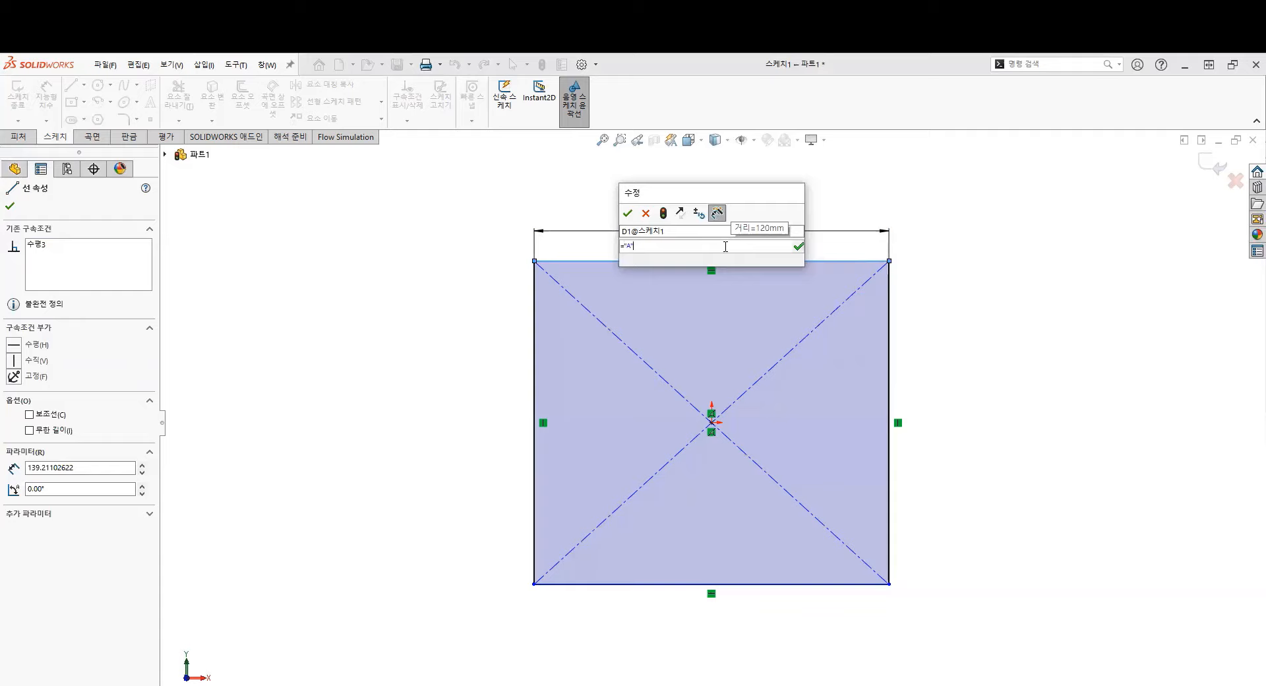
click(632, 212)
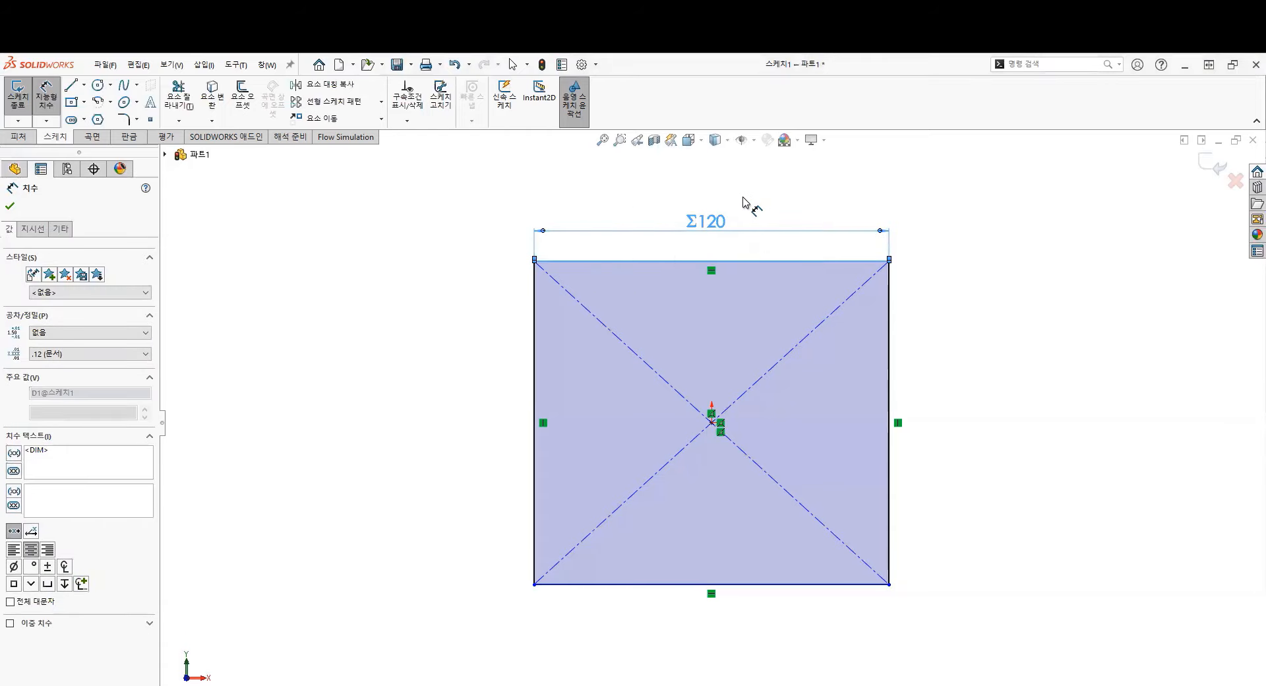
click(971, 249)
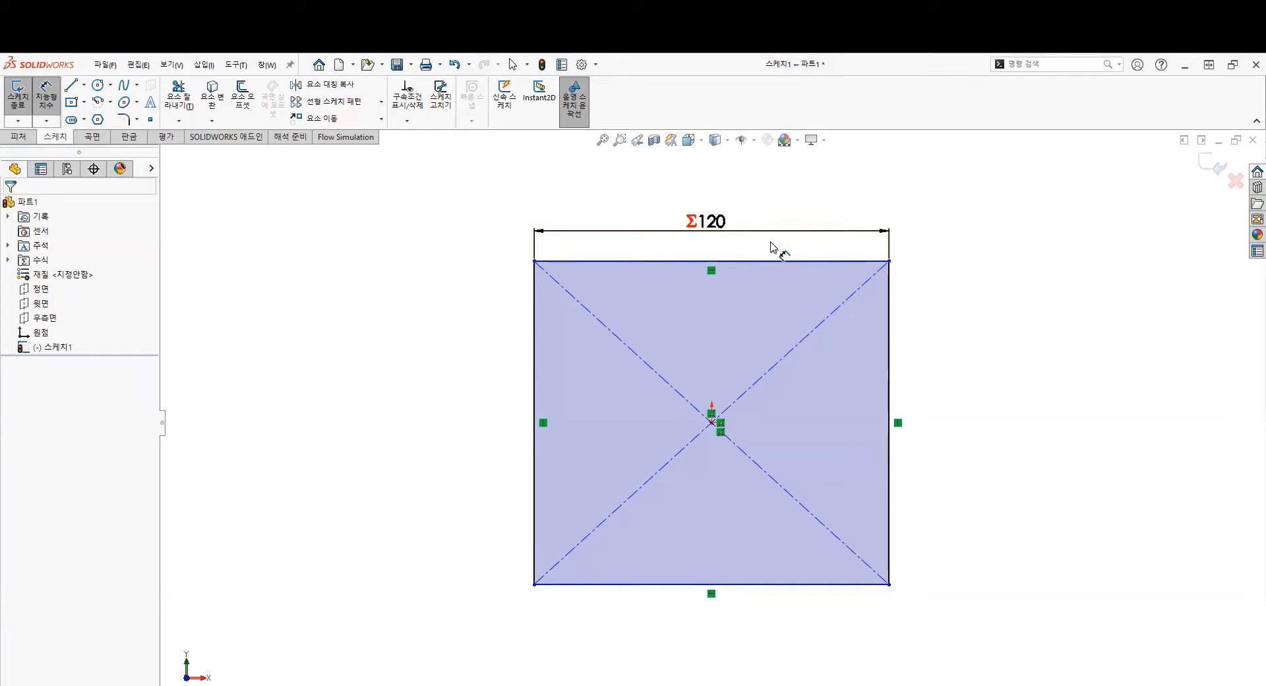
Step: Dimension the rectangle's vertical edge and link its height to the global variable "B"
click(889, 416)
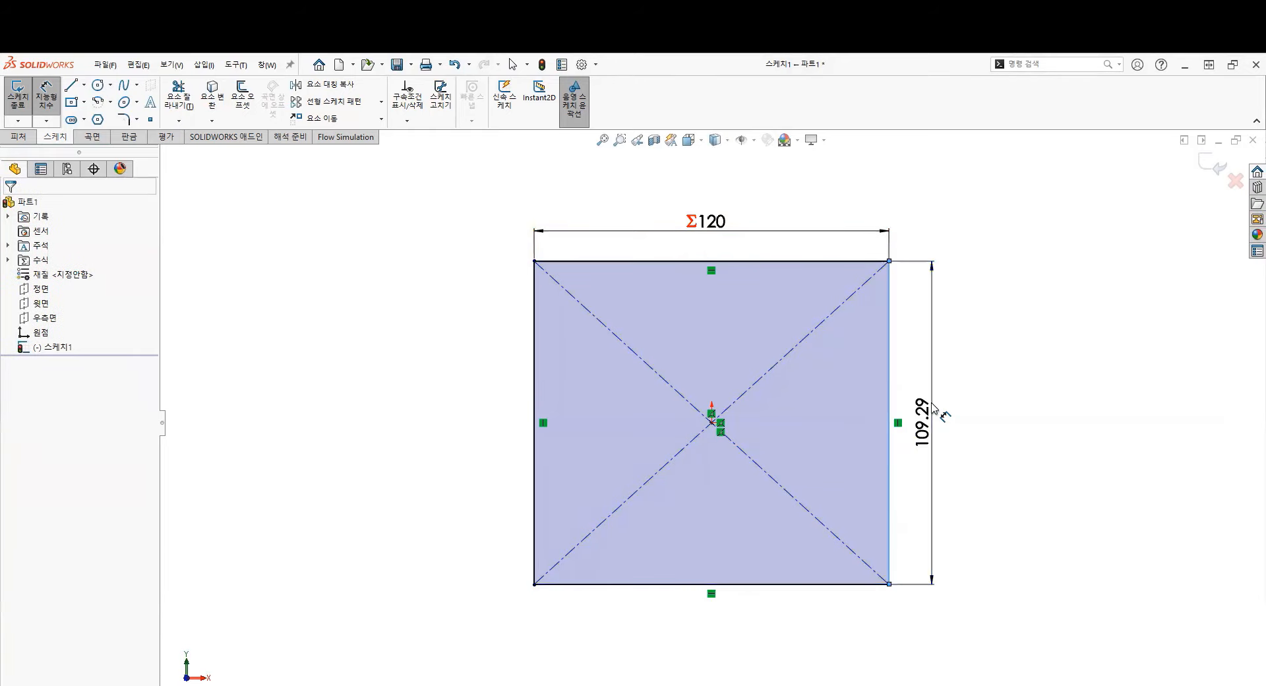
click(937, 412)
text(=)
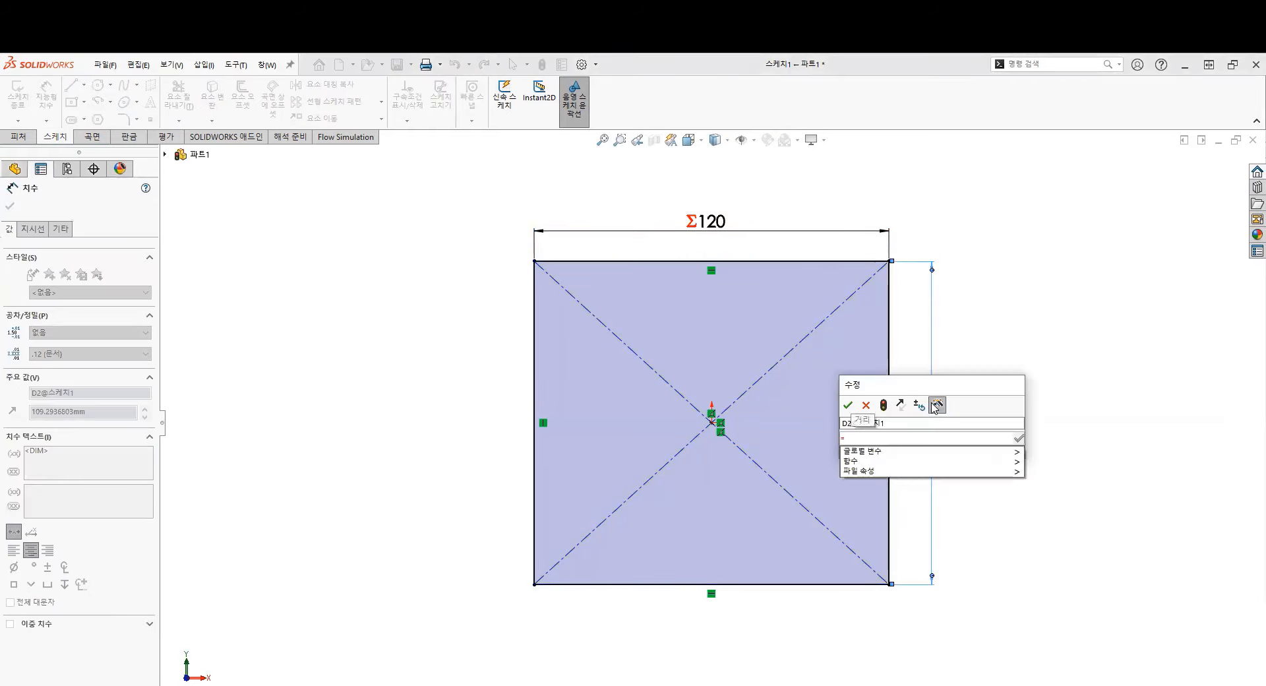
text(B)
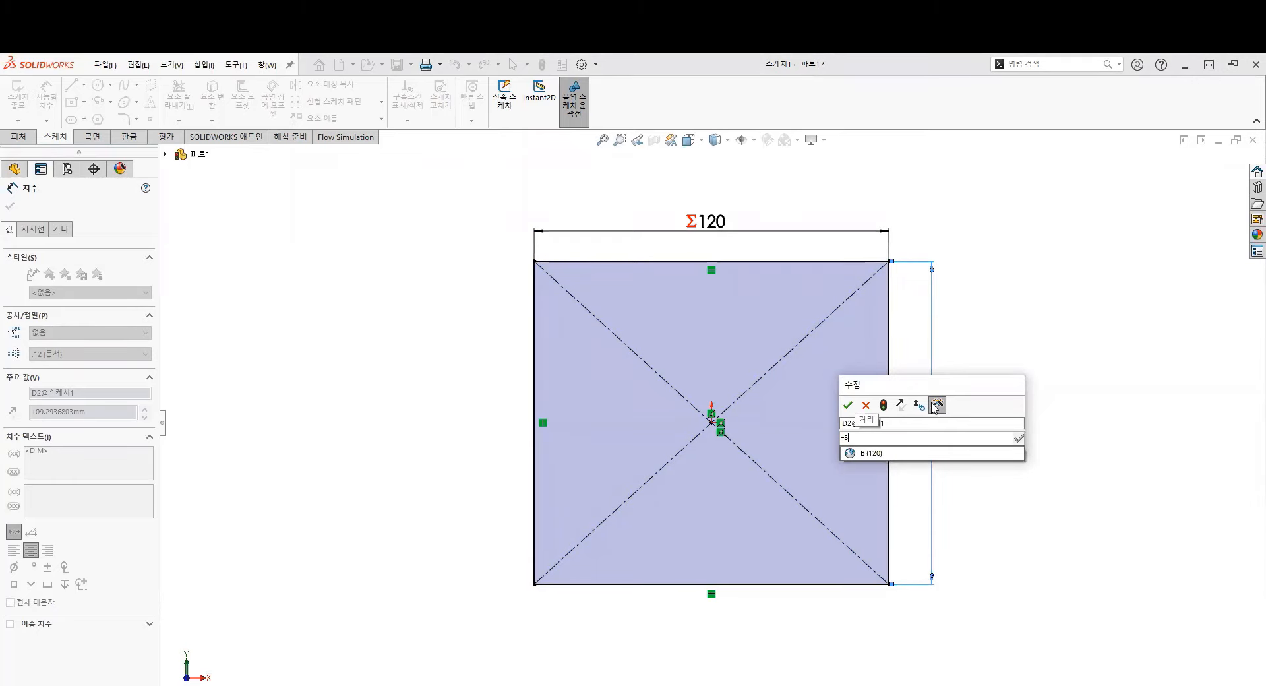
click(889, 464)
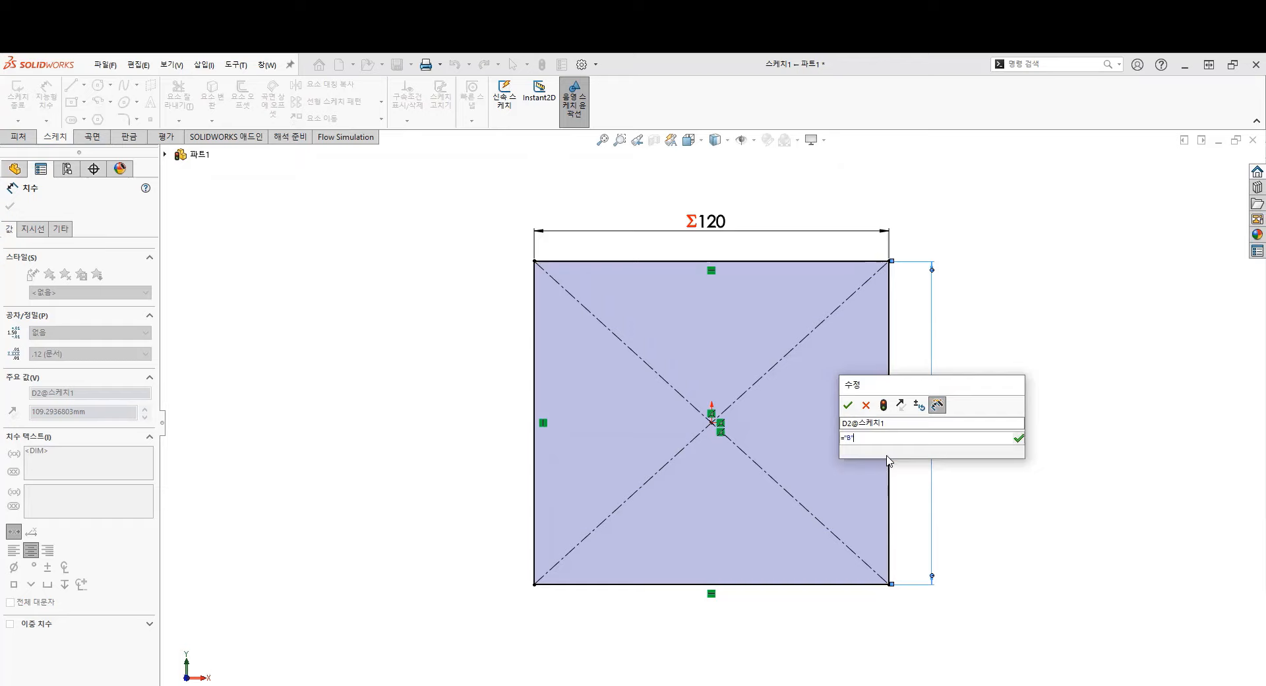
click(848, 406)
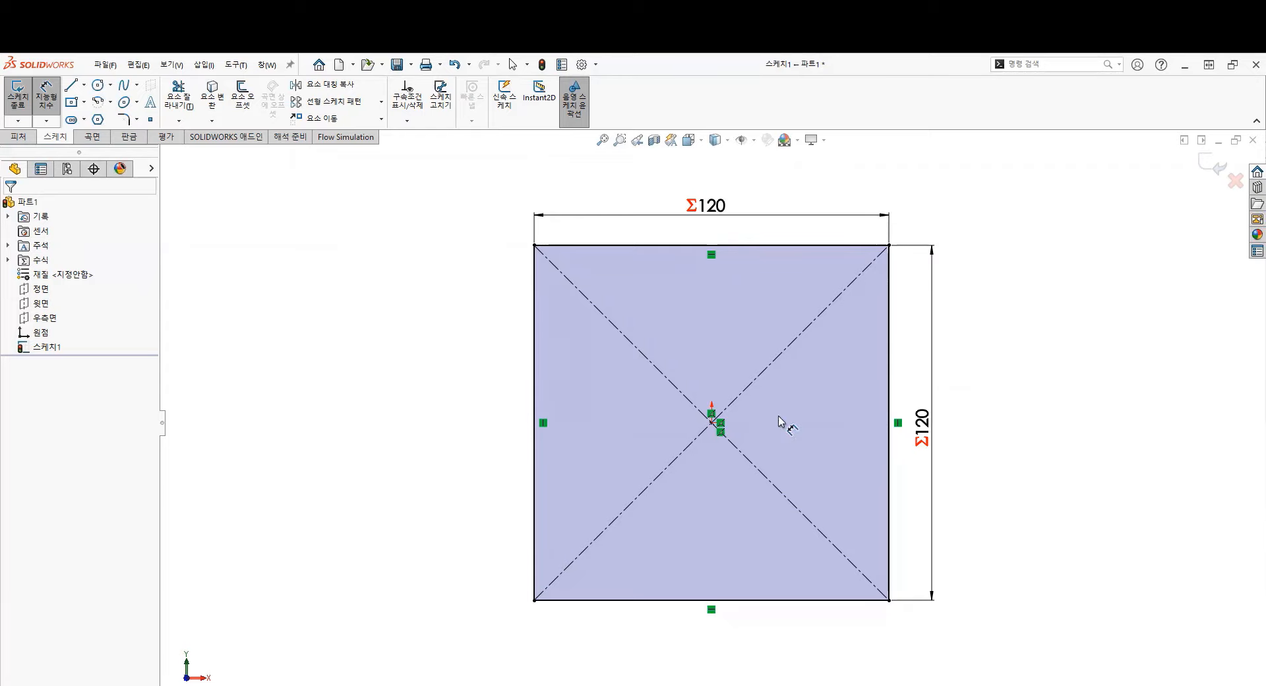
Step: Extrude the rectangle as a blind boss with its depth linked to the global variable "G"
click(7, 138)
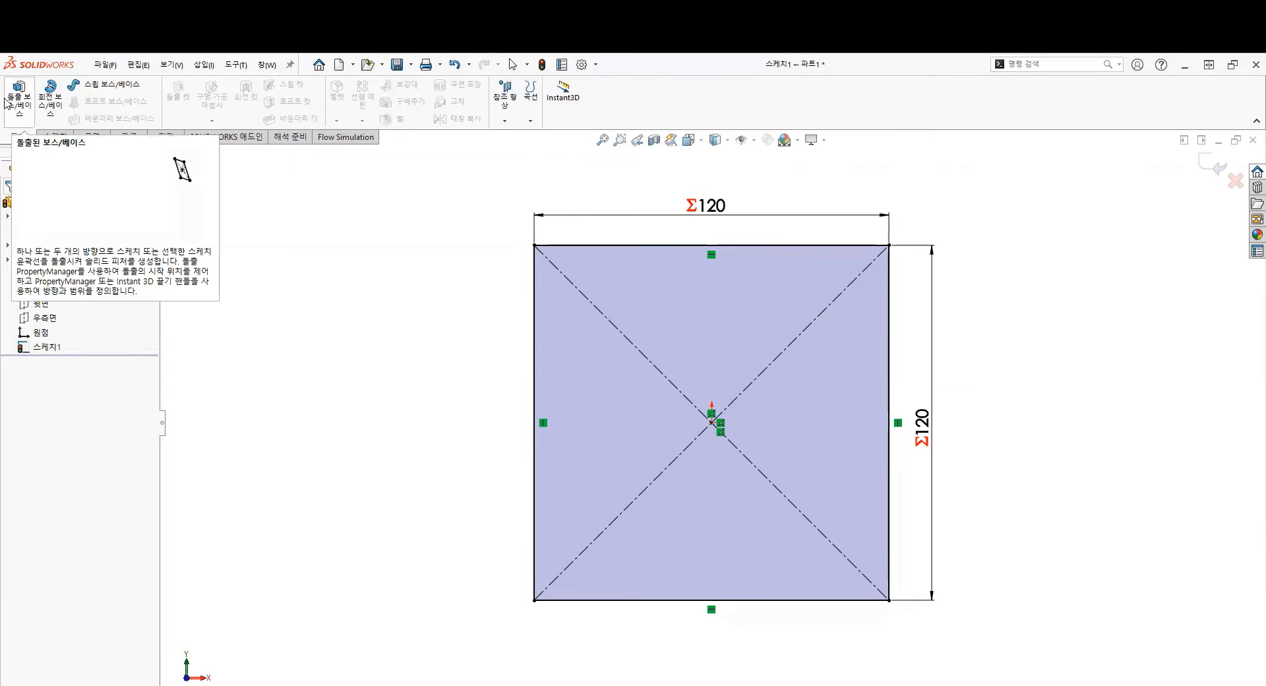
click(8, 102)
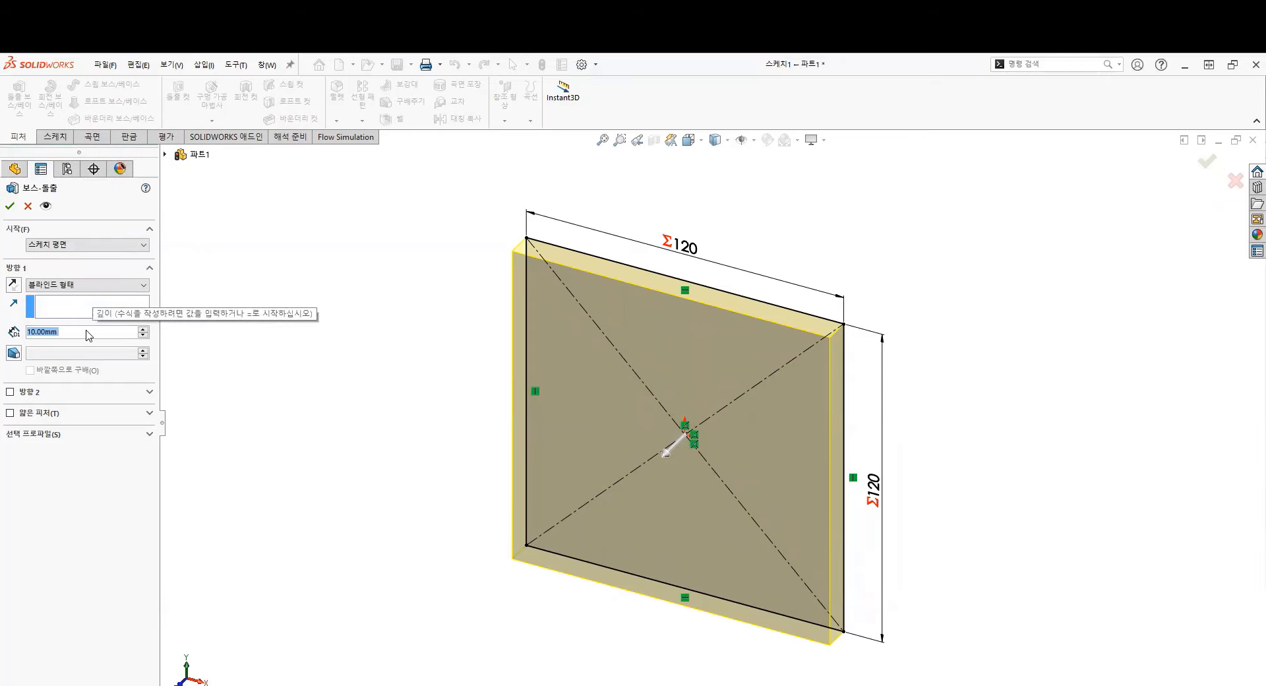
text(=)
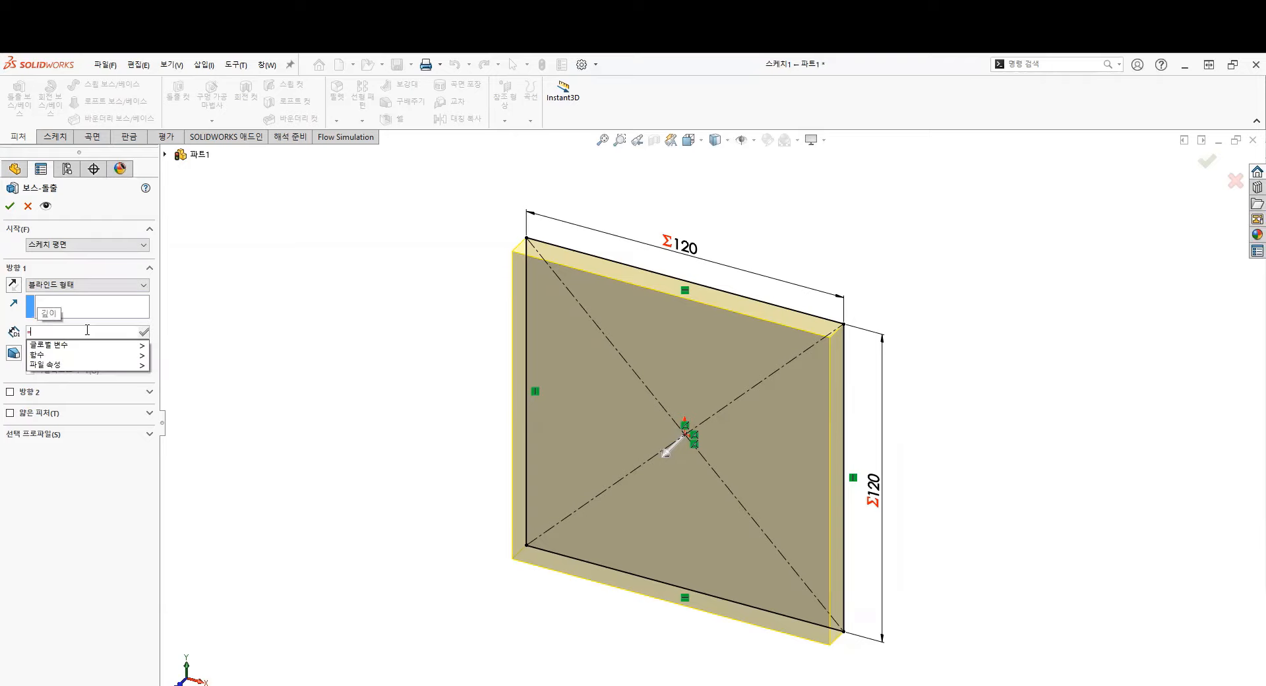
text(G)
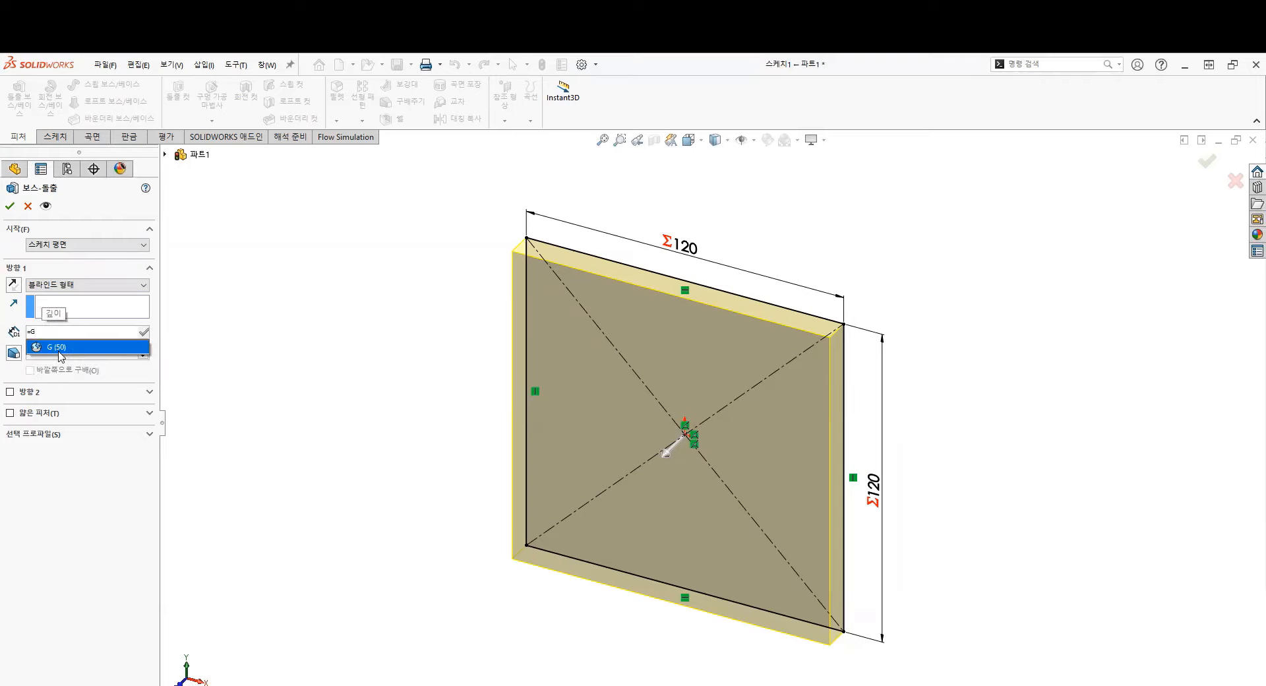
click(60, 349)
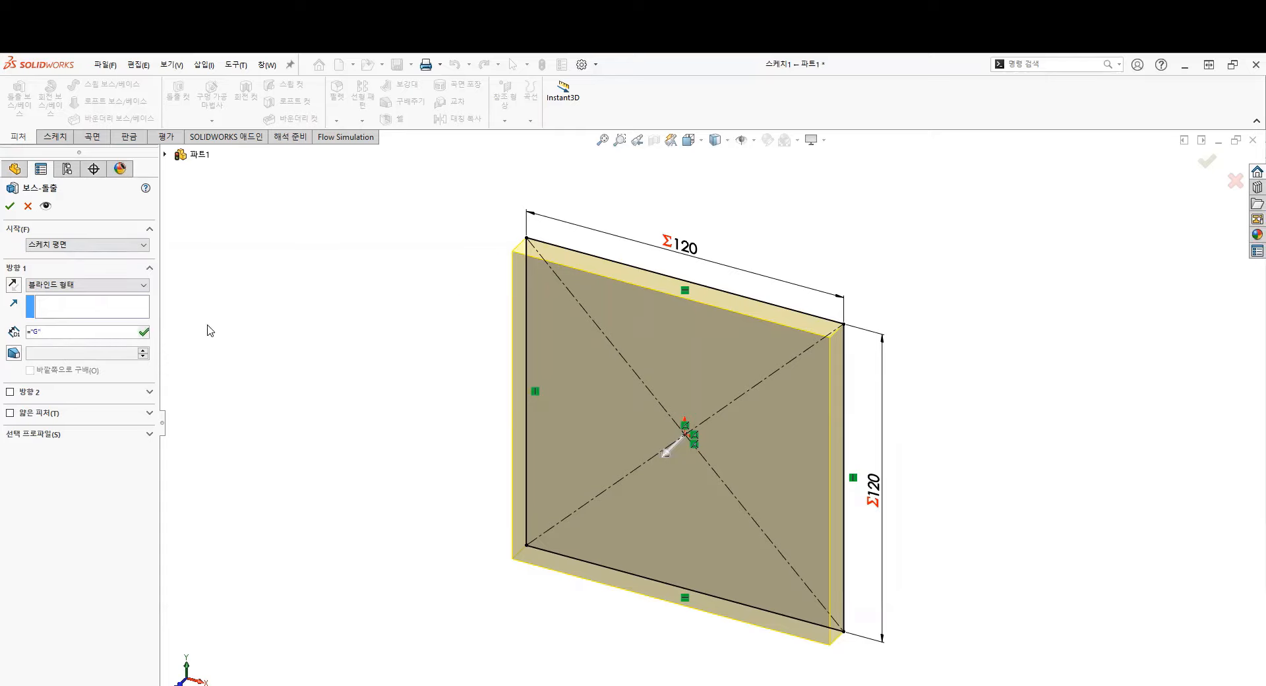
key(Return)
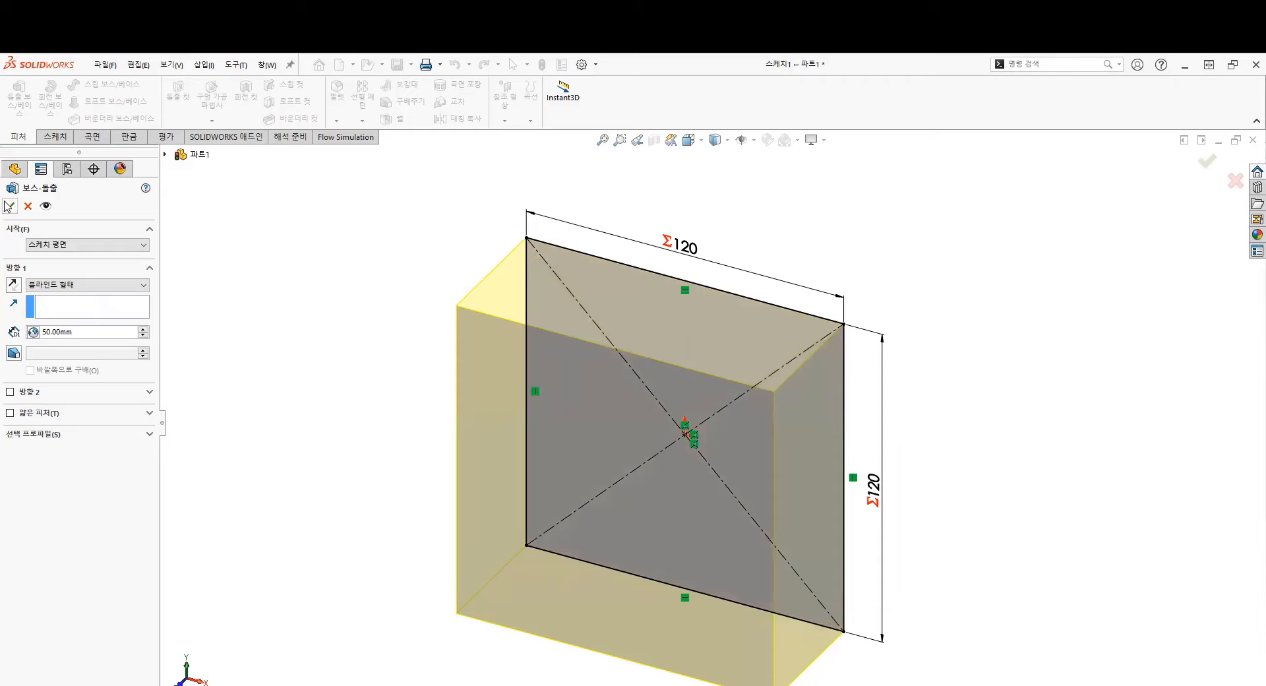
key(Return)
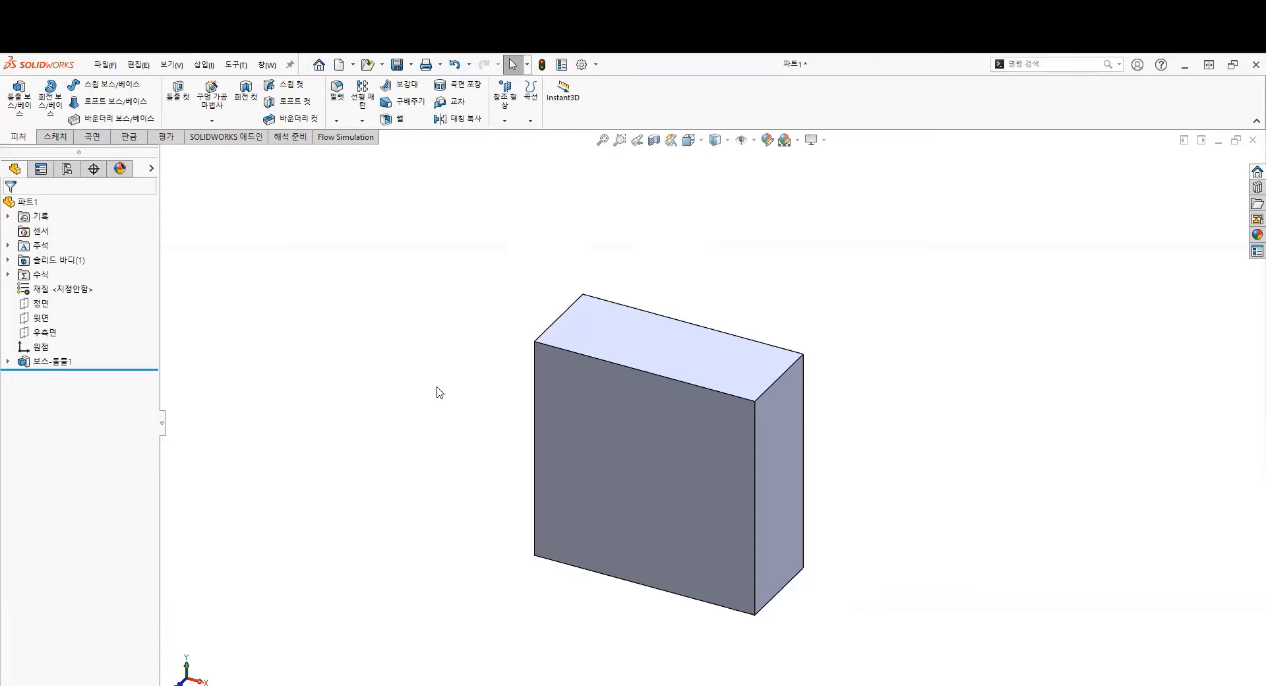
Step: Sketch a circle about 66 mm in diameter on the block's front face, centred on the origin
click(652, 473)
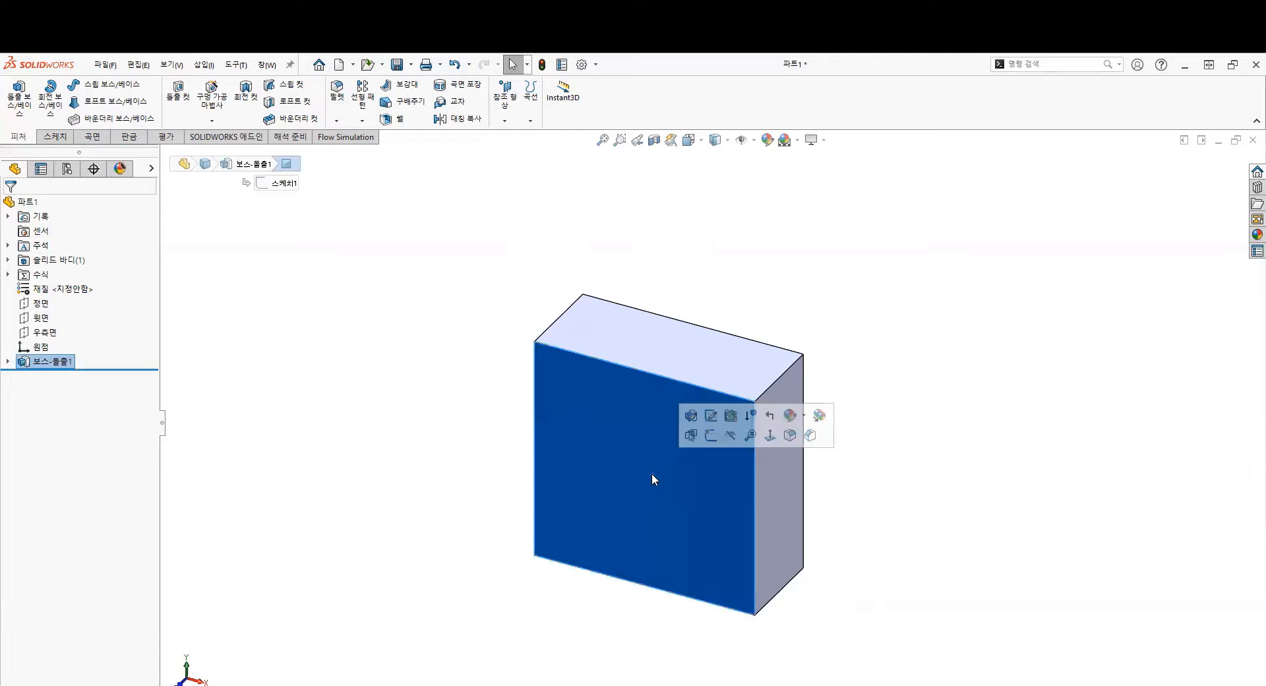
click(709, 437)
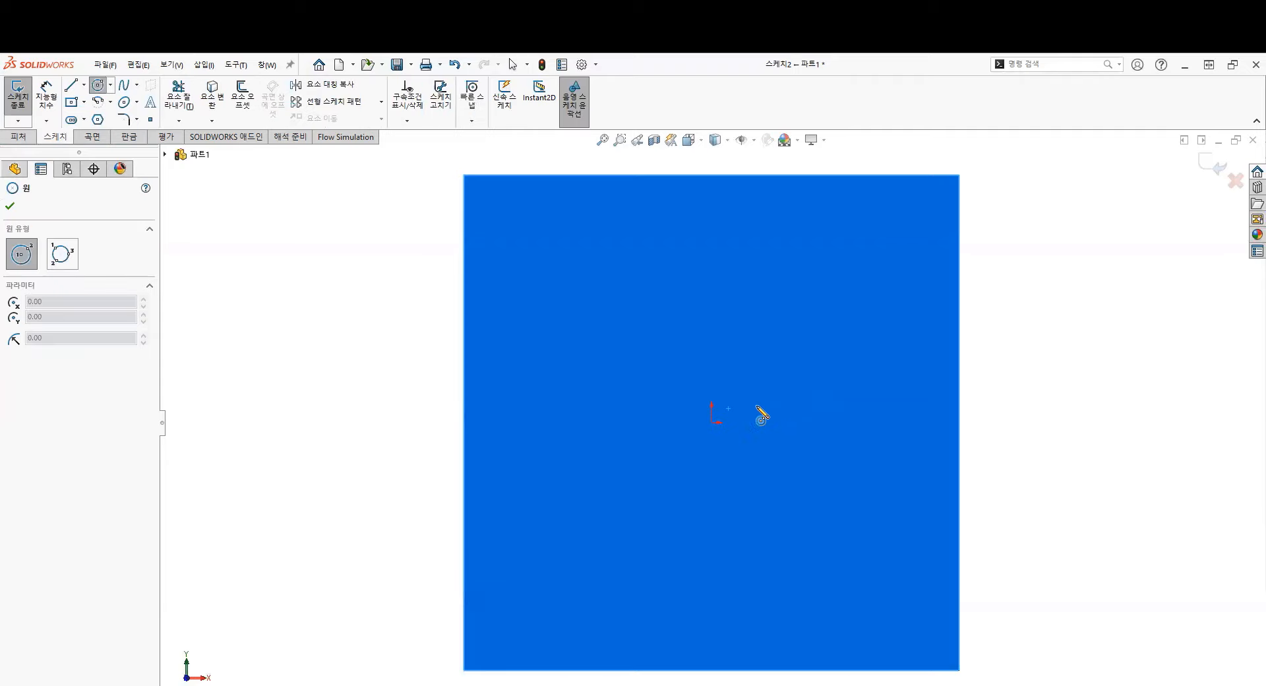
drag(711, 422, 845, 404)
Step: Dimension the circle's diameter and link it to the global variable "D"
right_drag(844, 404, 817, 275)
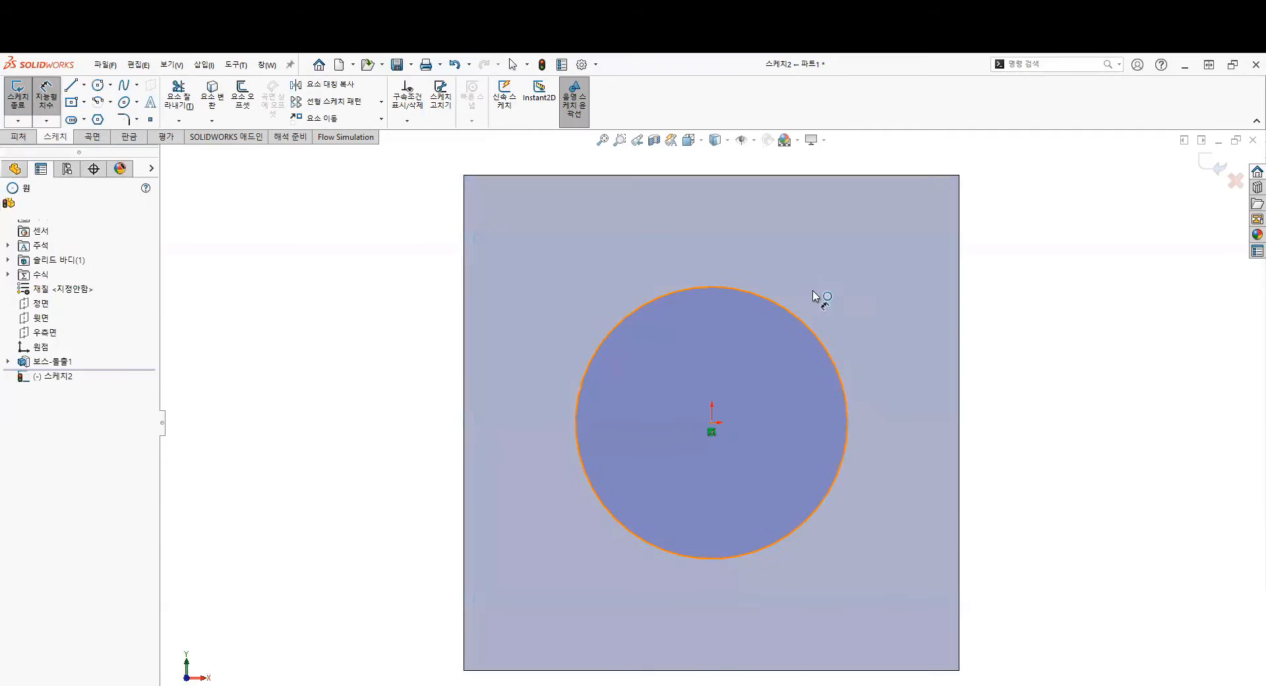
click(806, 324)
click(859, 265)
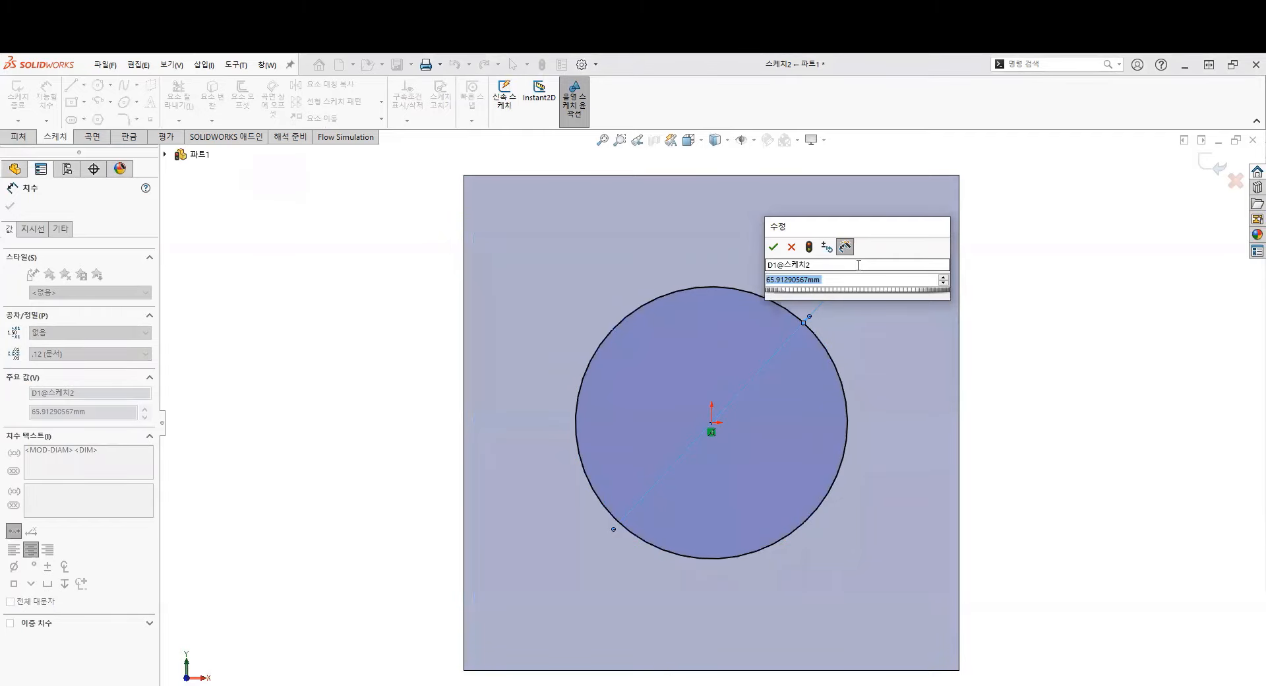
text(=)
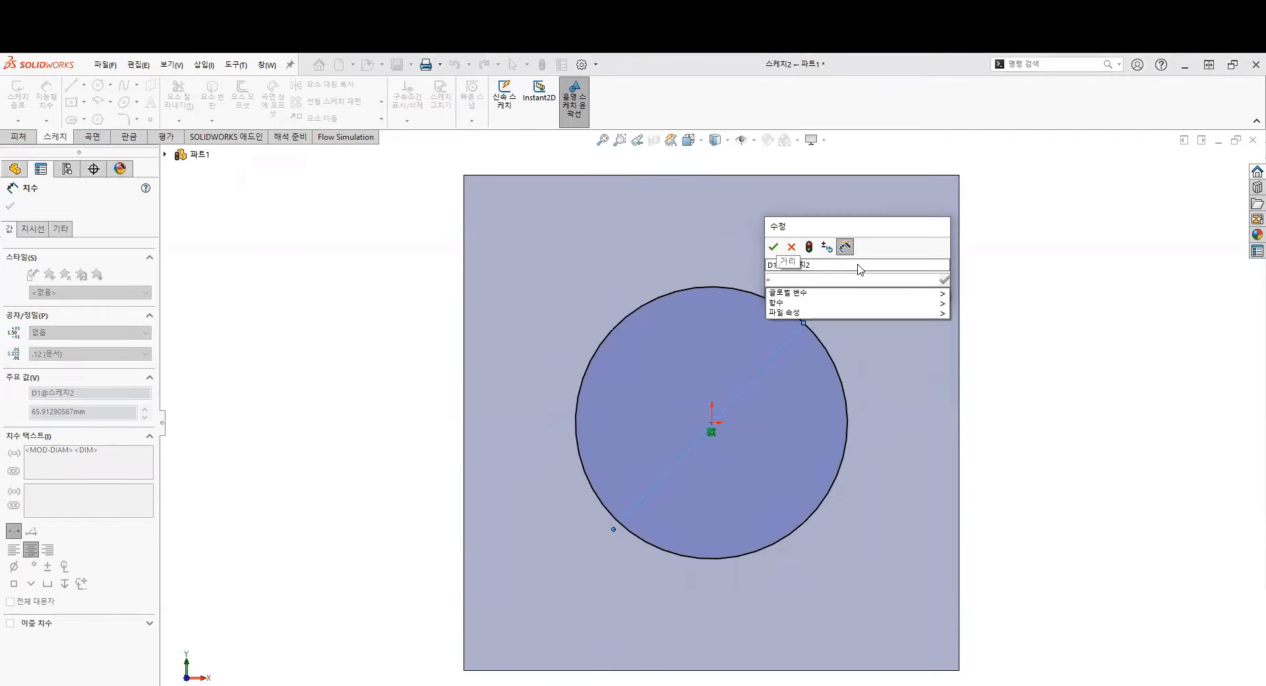
text("D)
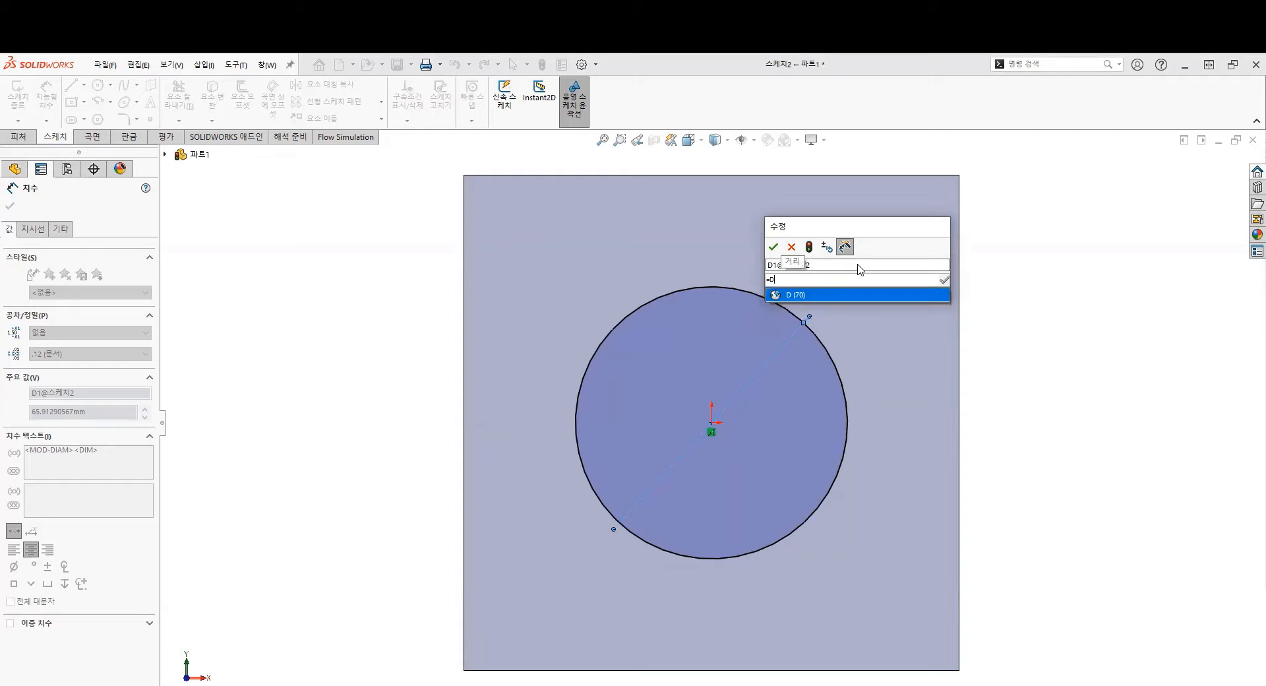
click(774, 247)
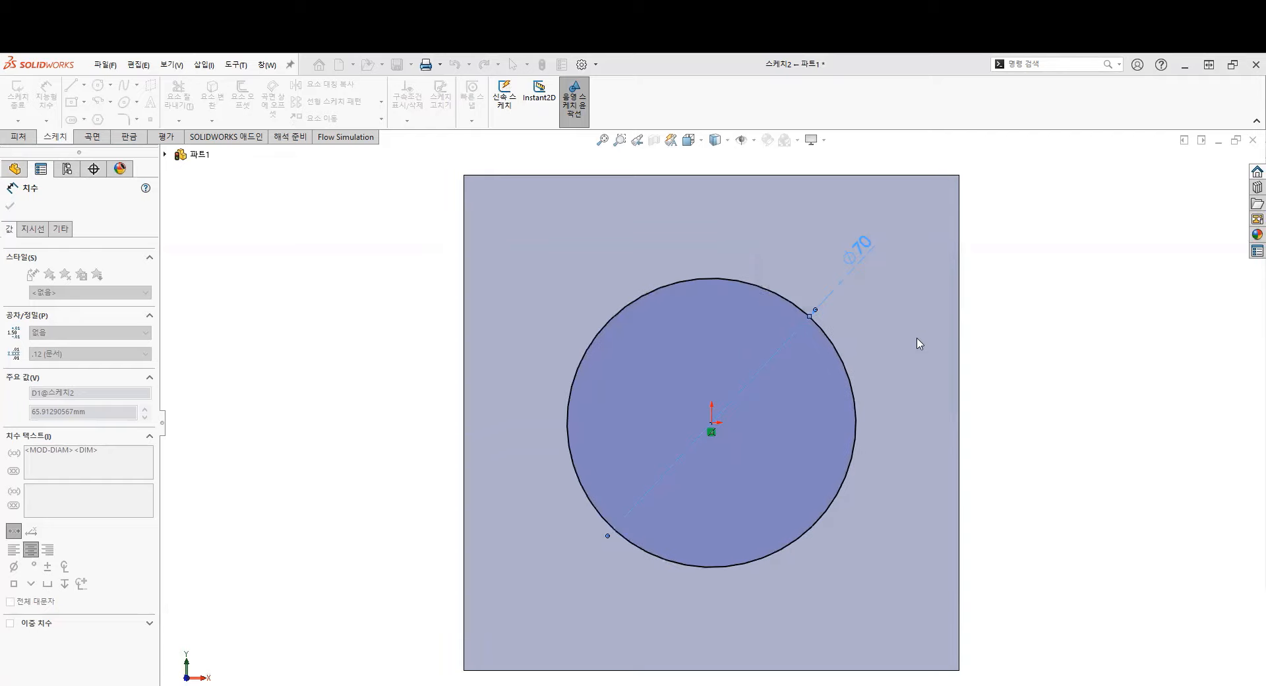
Step: Draw a concentric inner circle about 55 mm in diameter, centred on the origin
right_drag(917, 343, 1106, 330)
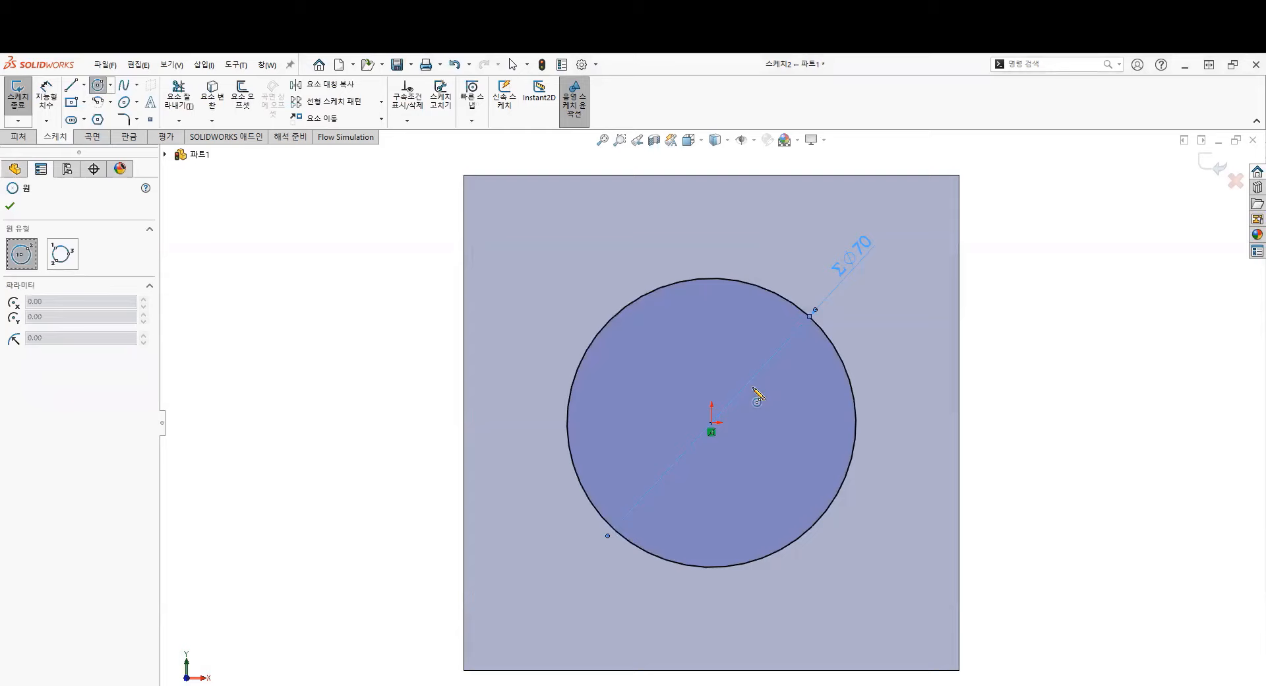
click(711, 422)
click(816, 384)
Step: Dimension the inner circle's diameter and link it to the global variable "E"
right_drag(857, 414, 785, 359)
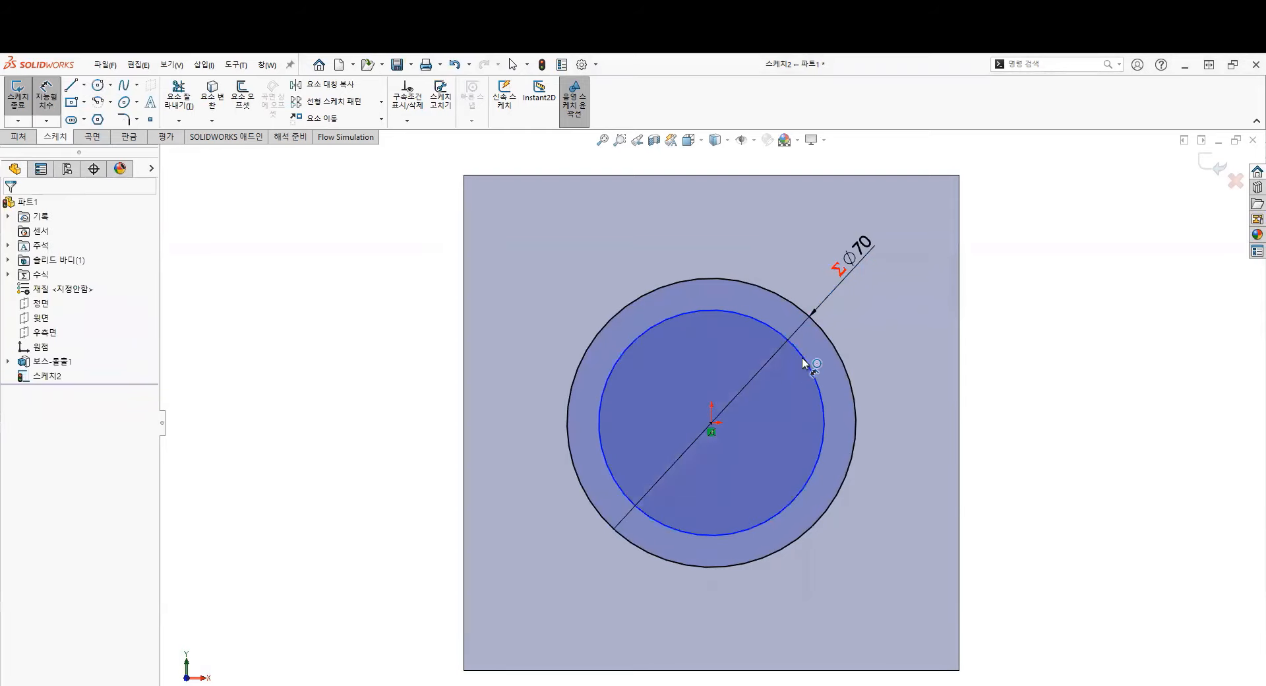
click(802, 358)
click(896, 319)
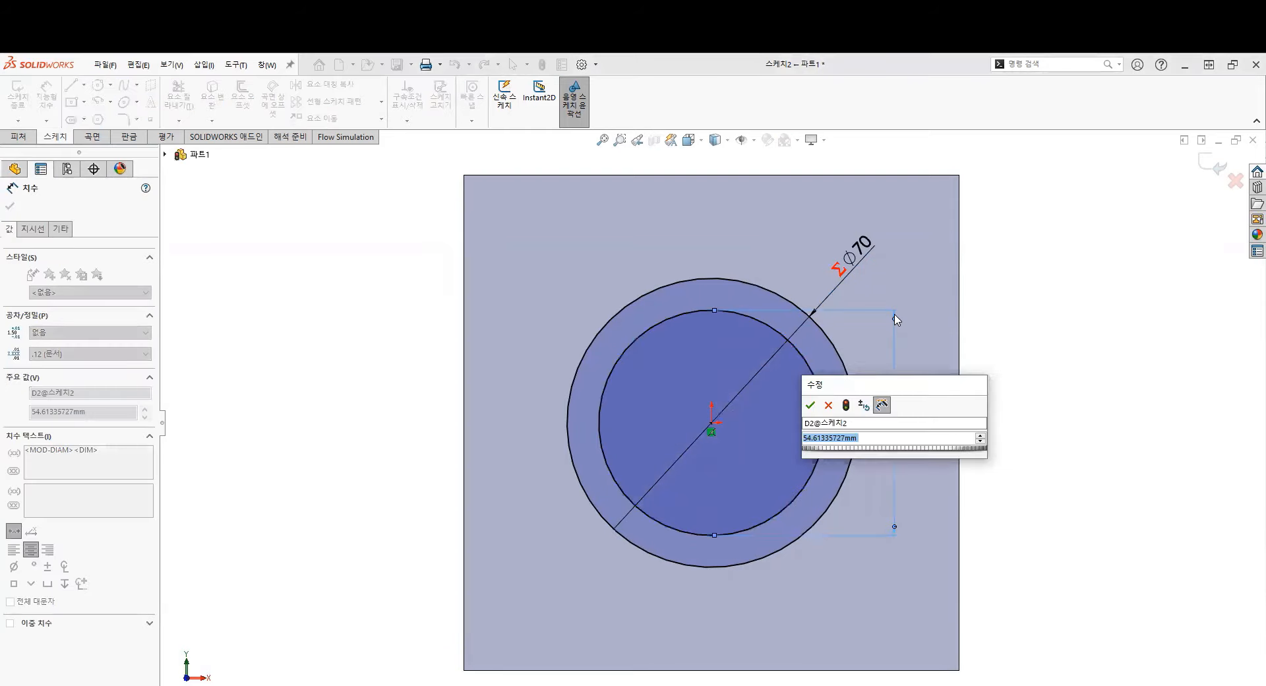
text(=e)
key(Down)
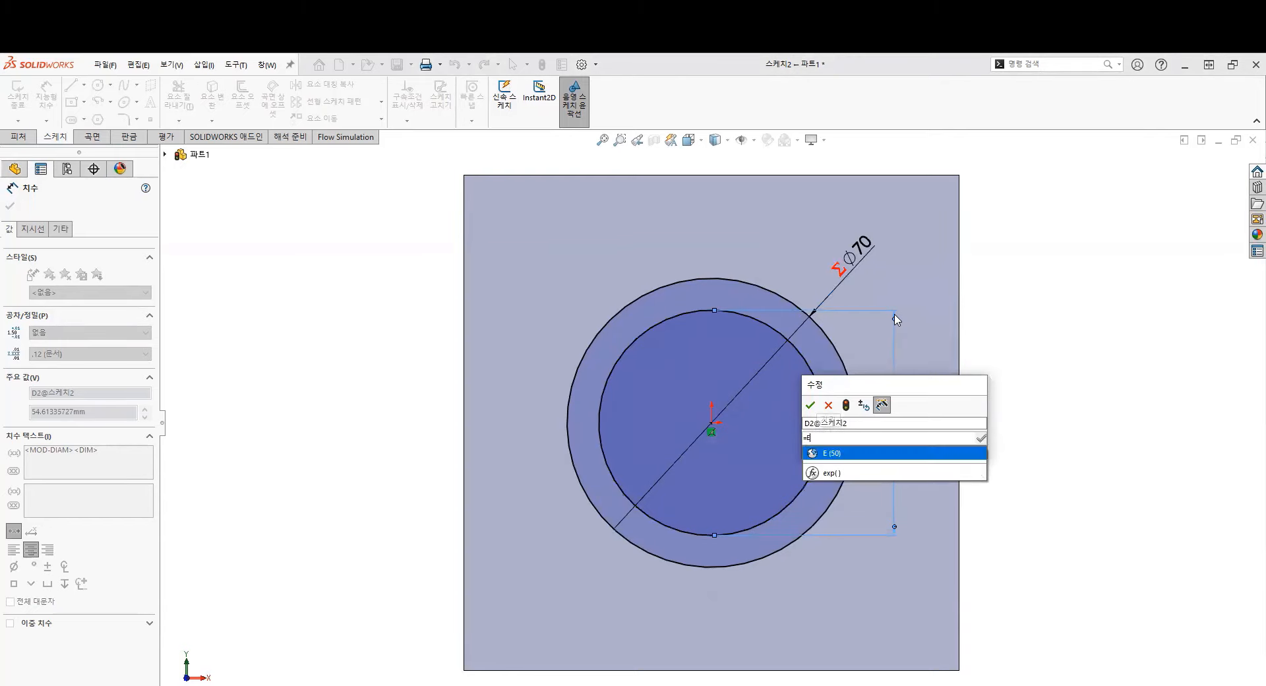
key(Return)
key(Return)
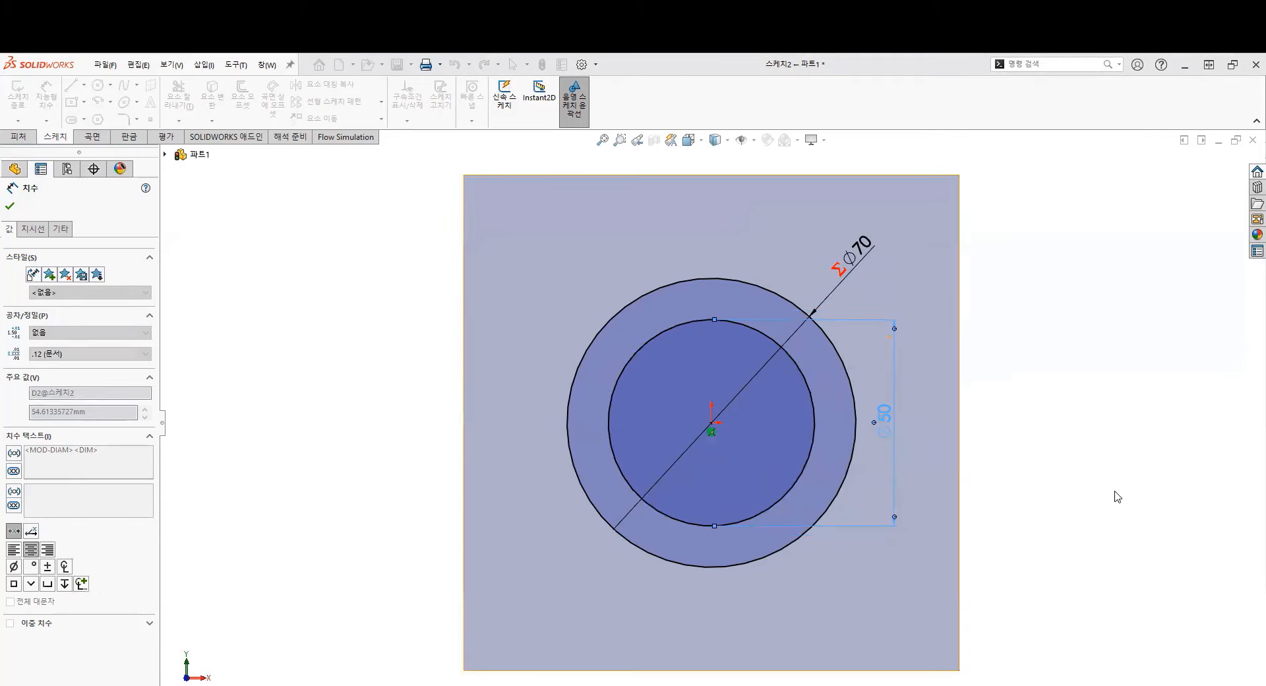
key(Escape)
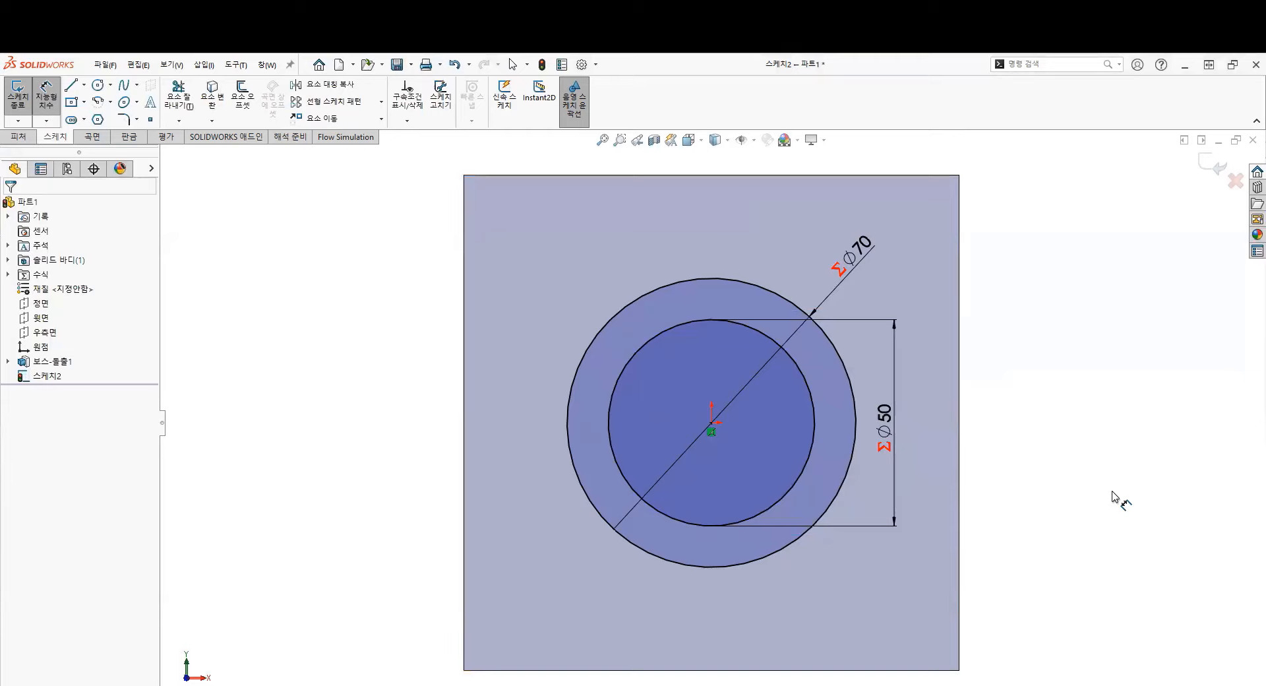
Step: Start an extruded boss from the two-circle sketch and activate its profile selection
click(20, 137)
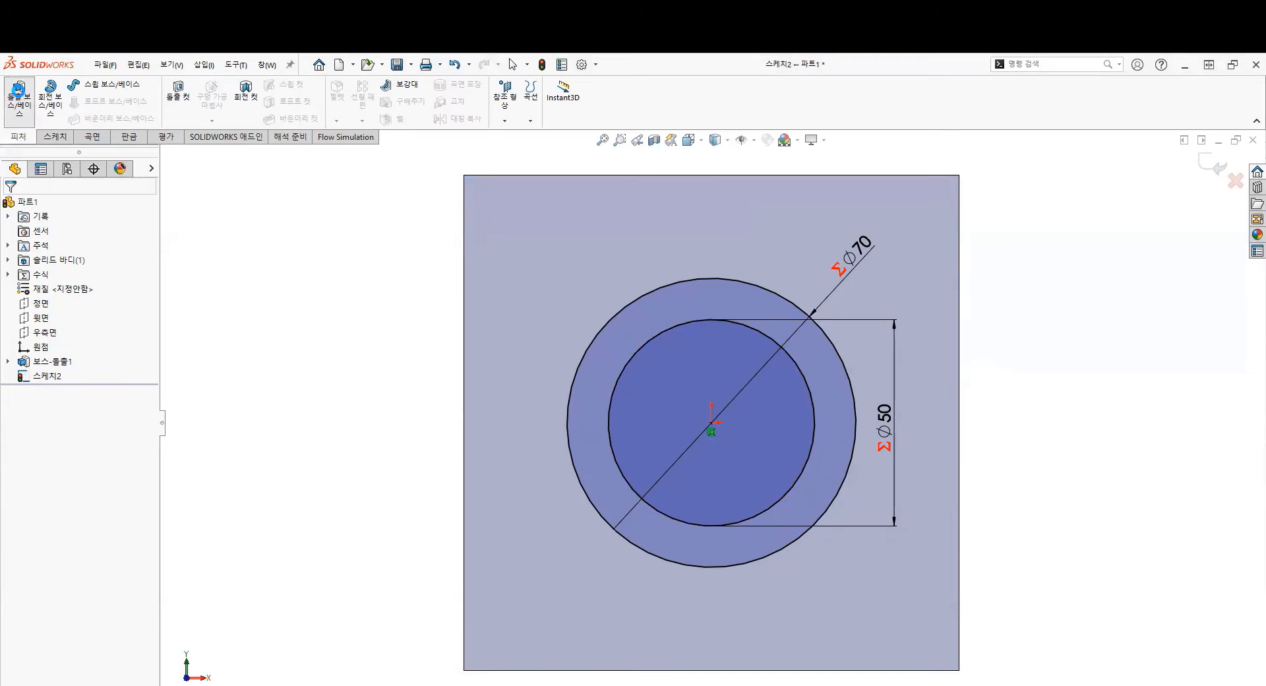
click(19, 92)
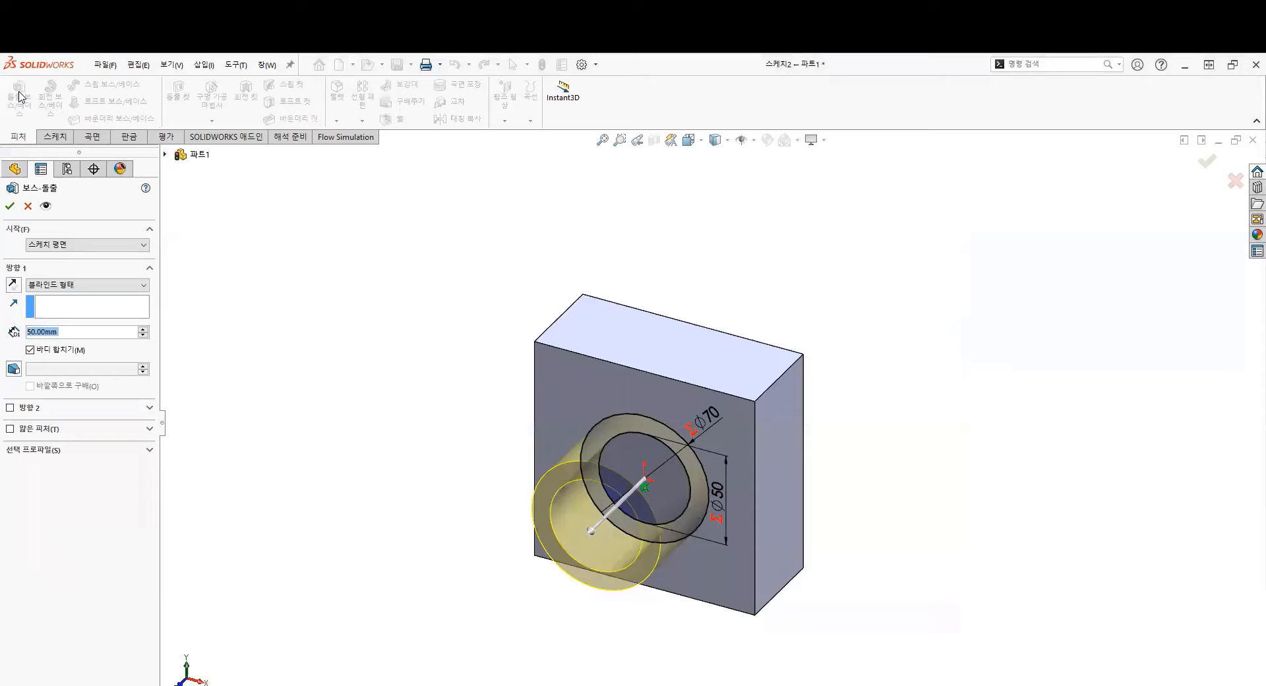
scroll(581, 580, down, 2)
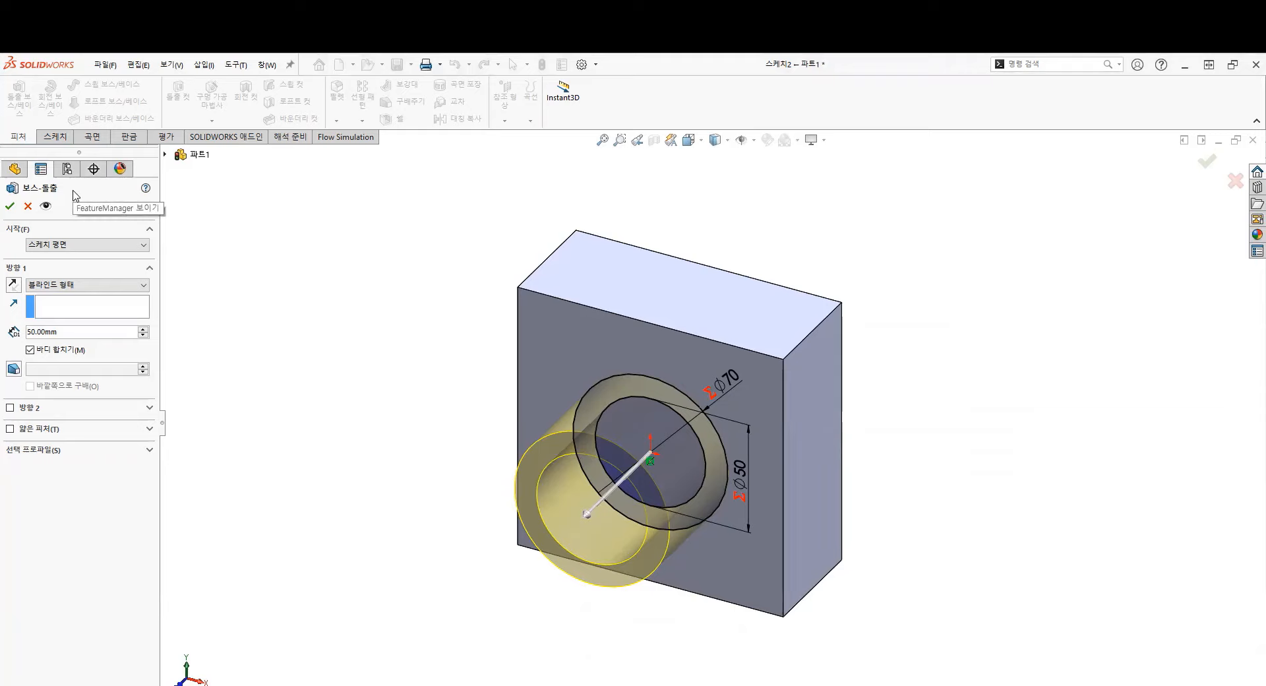
click(21, 451)
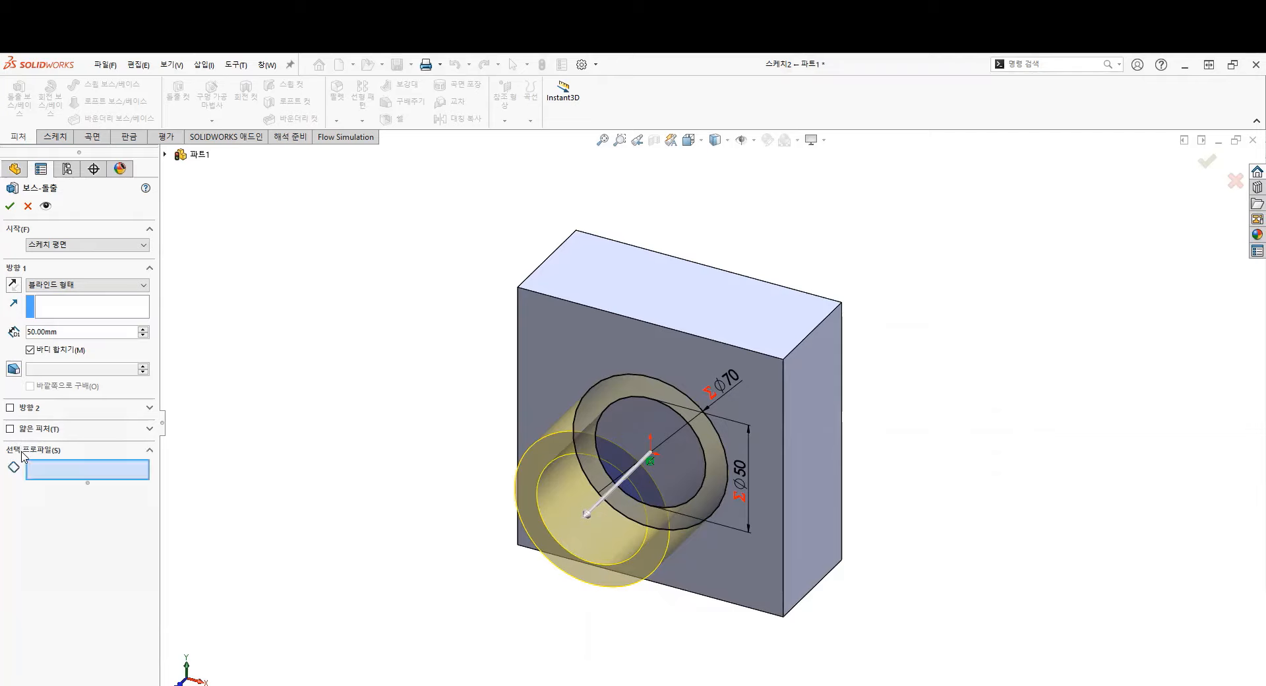
click(40, 472)
Step: Try the outer circle, the inner circle and the ring between them as extrusion profiles, removing each selection again
click(626, 376)
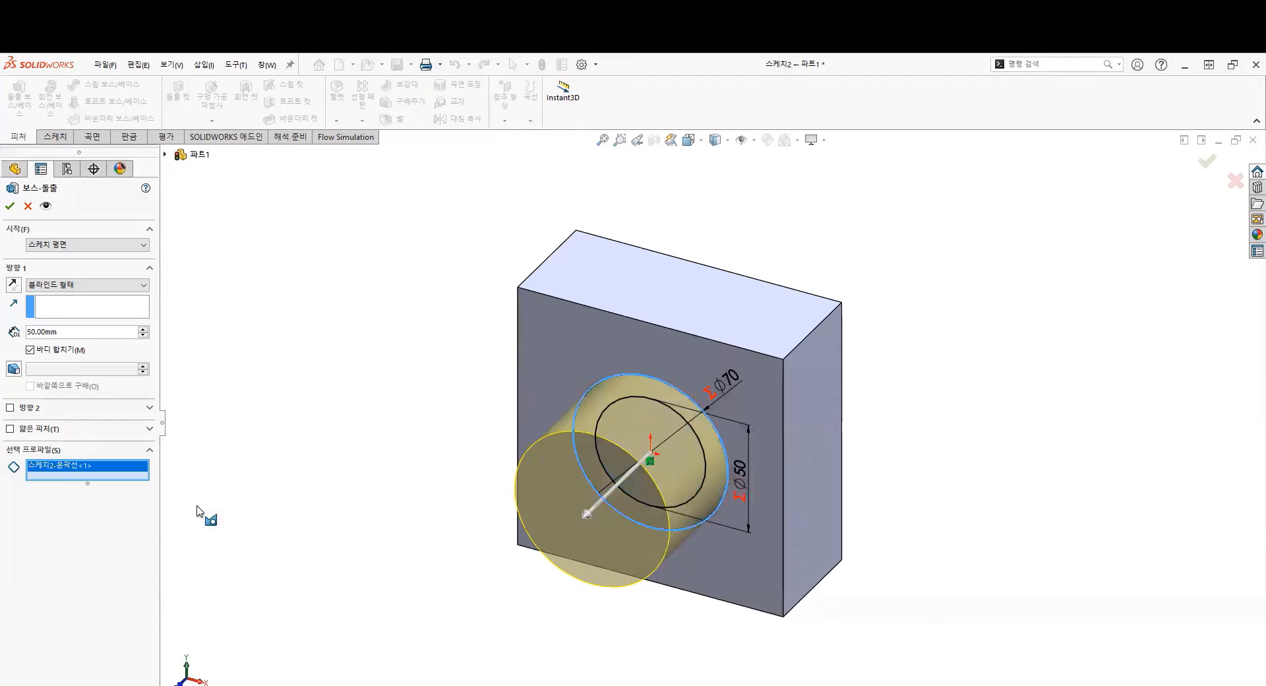
right_click(67, 467)
click(96, 491)
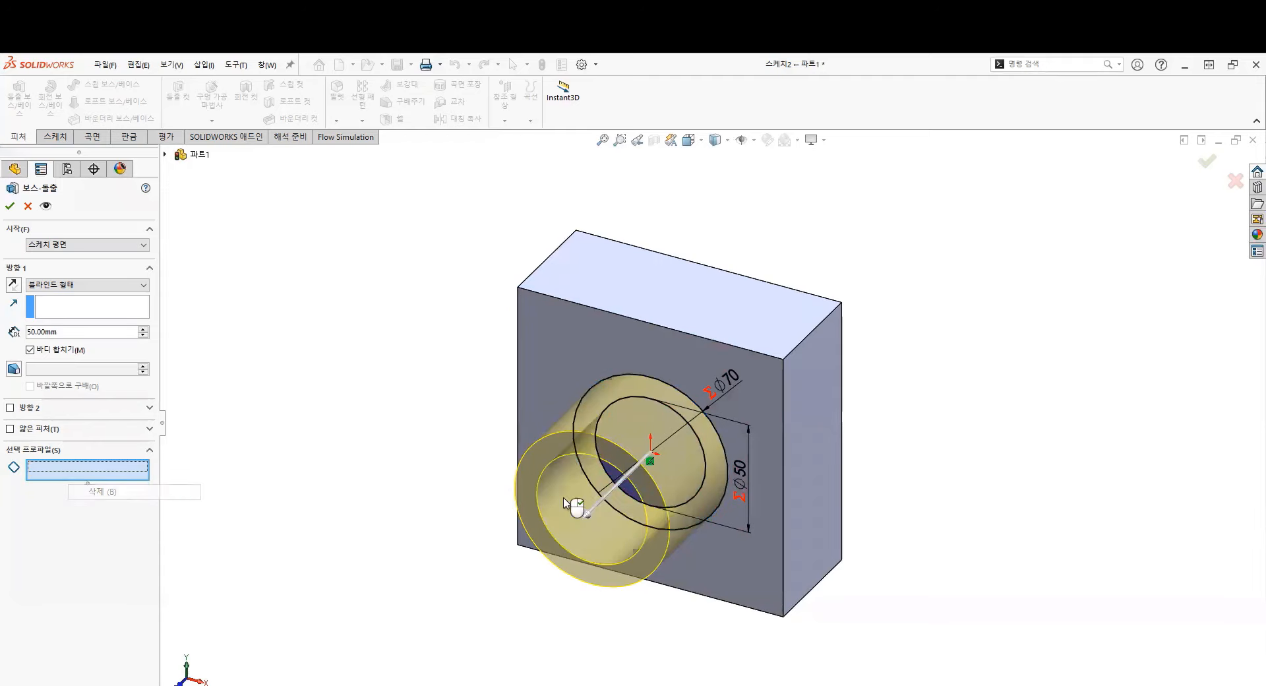
click(640, 402)
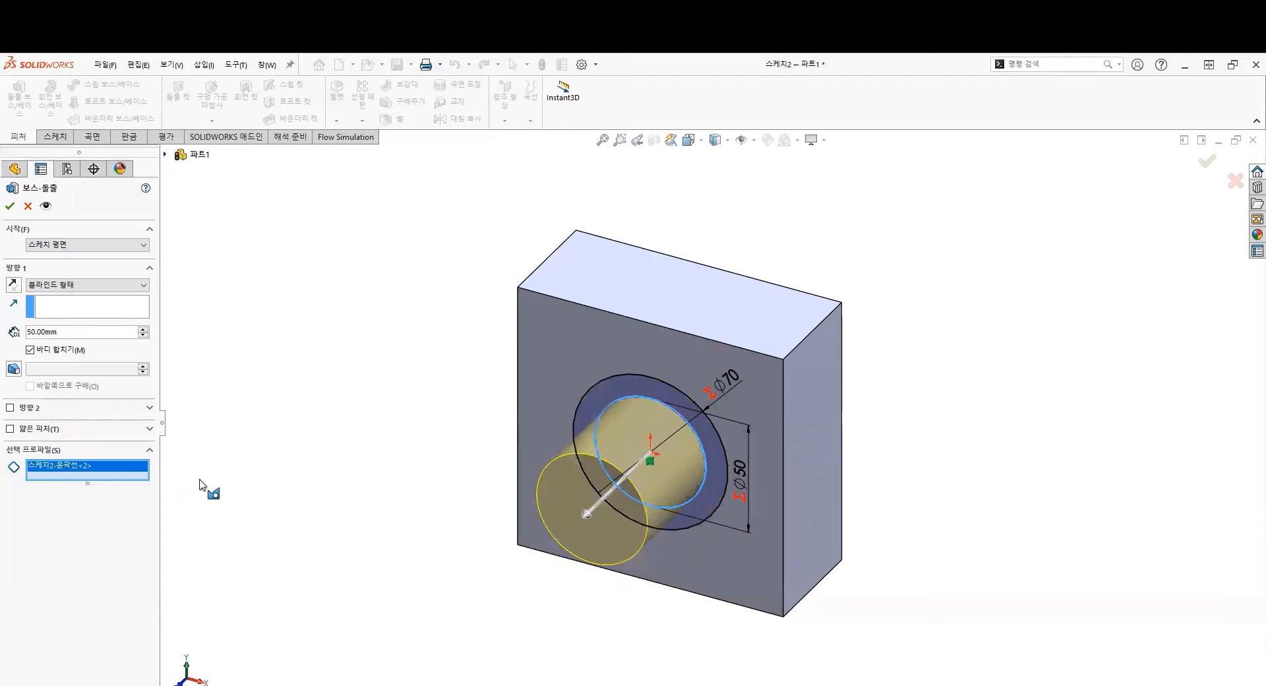
right_click(105, 467)
click(113, 488)
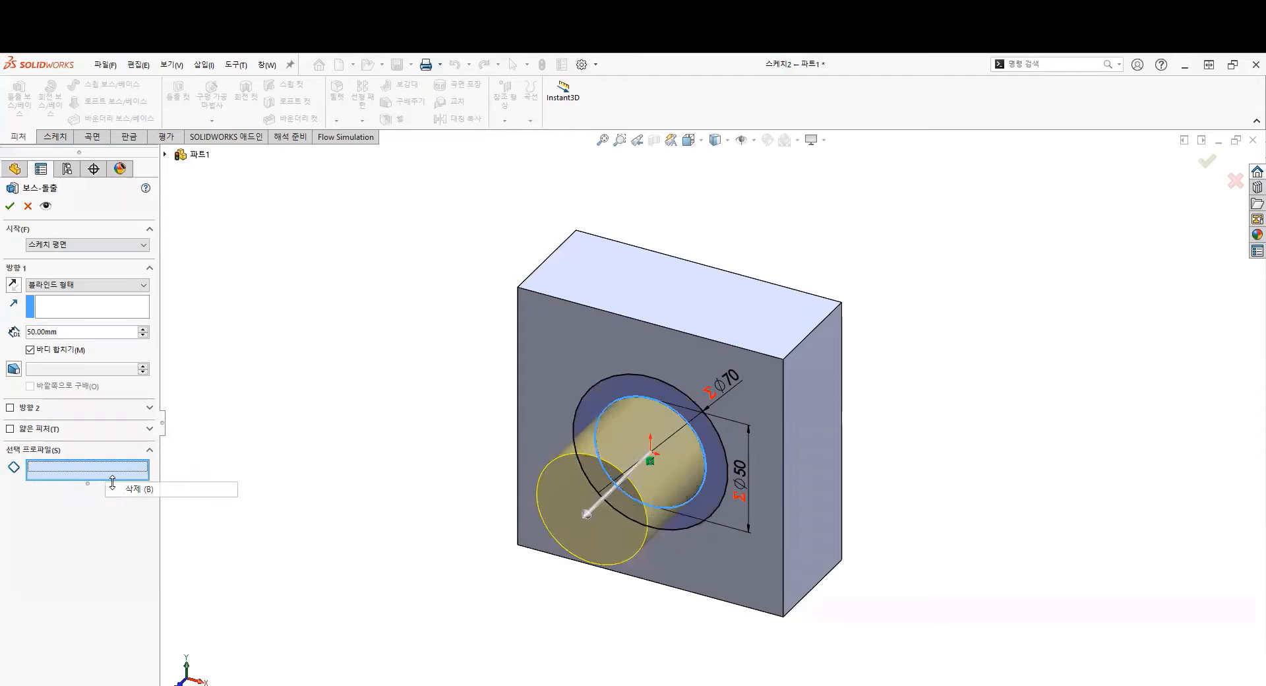
click(612, 387)
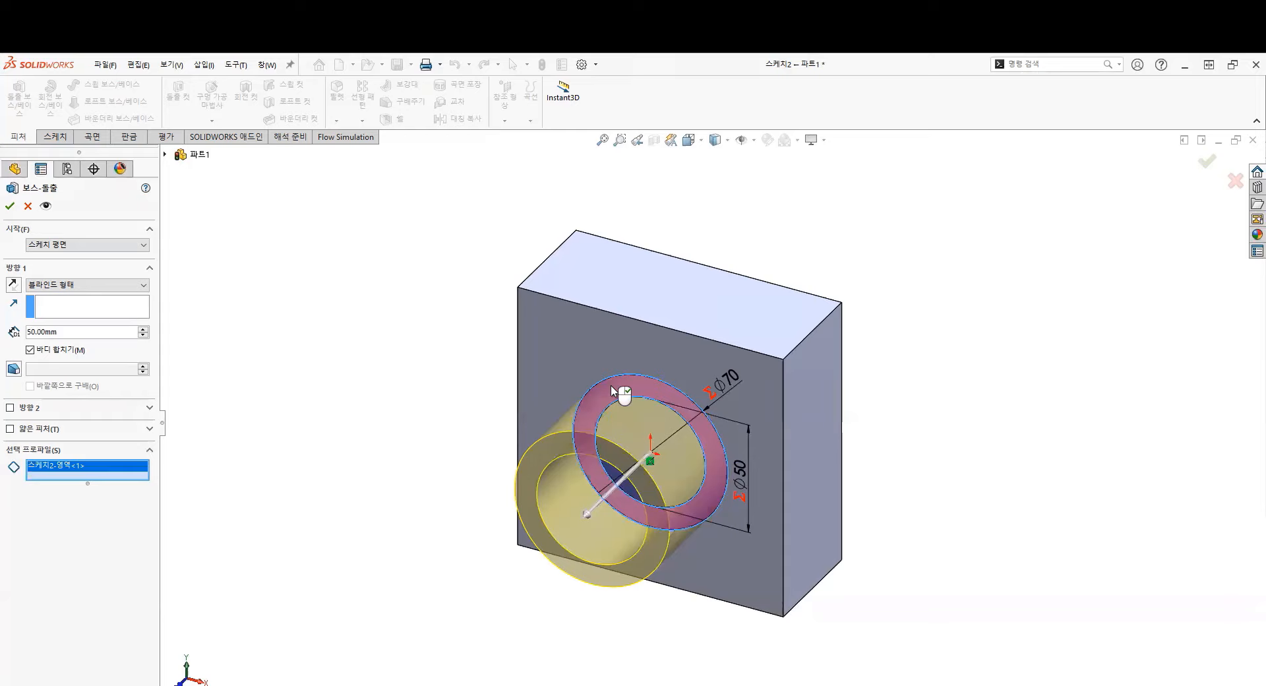
right_click(118, 470)
click(141, 493)
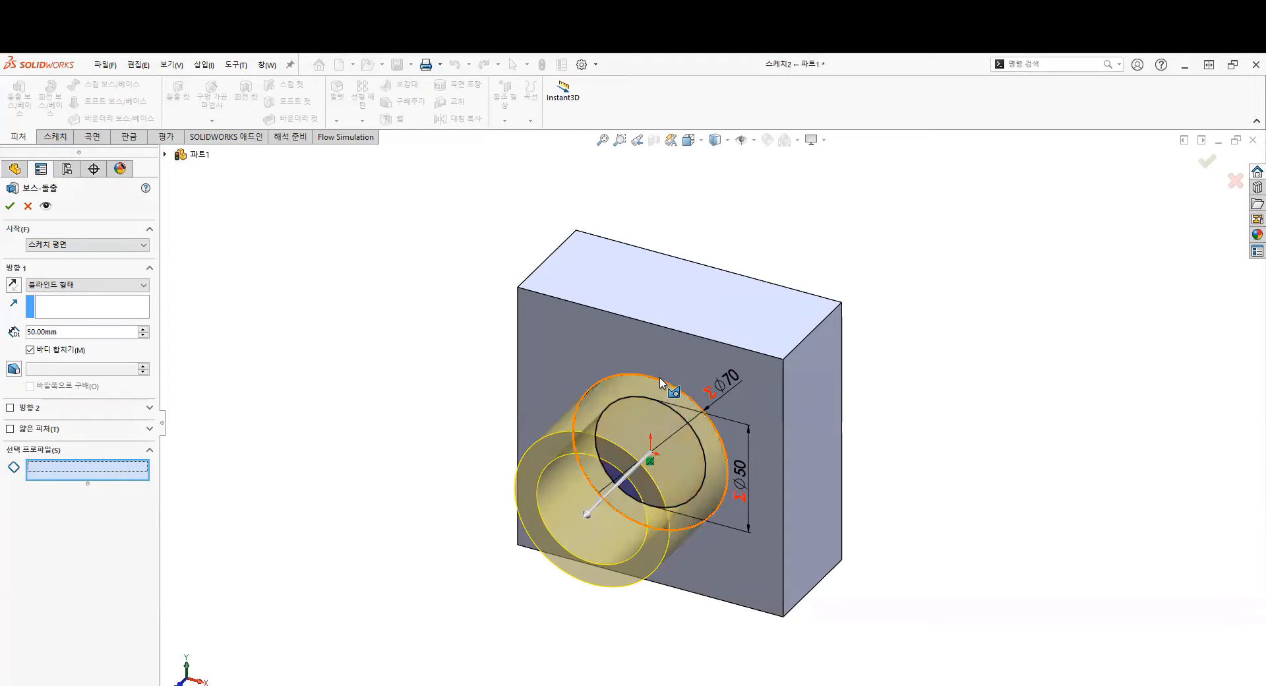
Step: Extrude only the outer circle as a merged blind boss with its depth linked to the global variable "H"
click(661, 382)
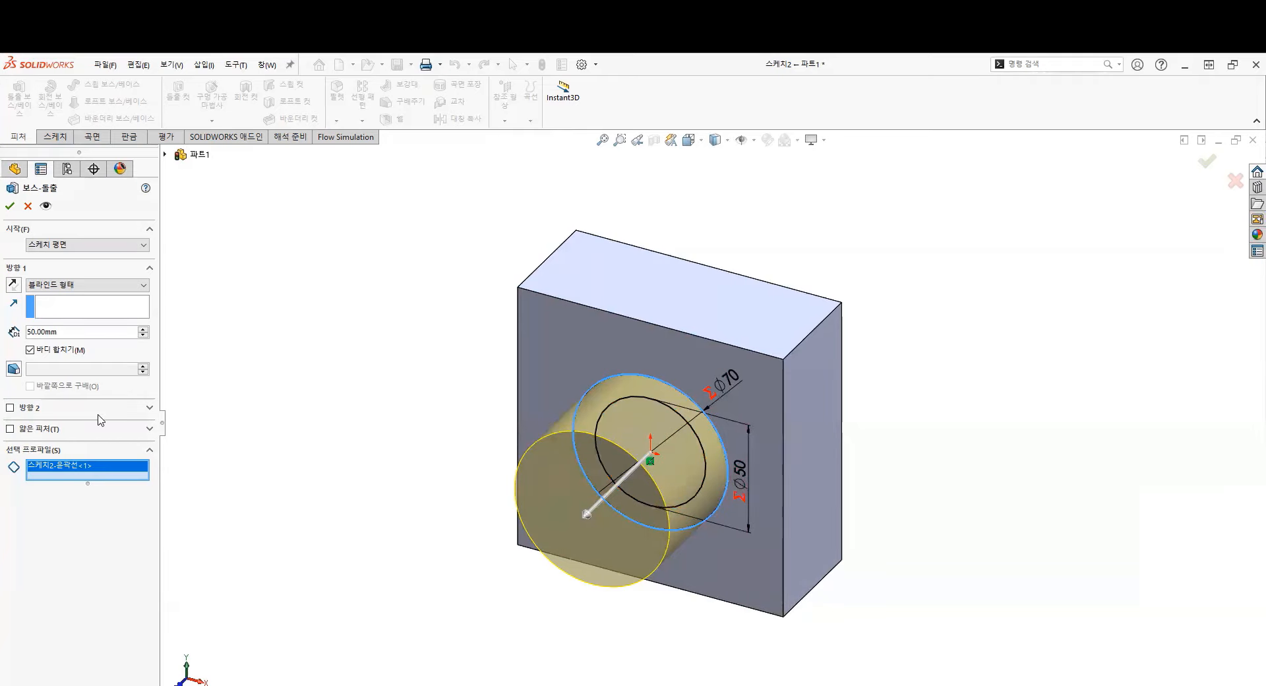
click(93, 331)
text(=H)
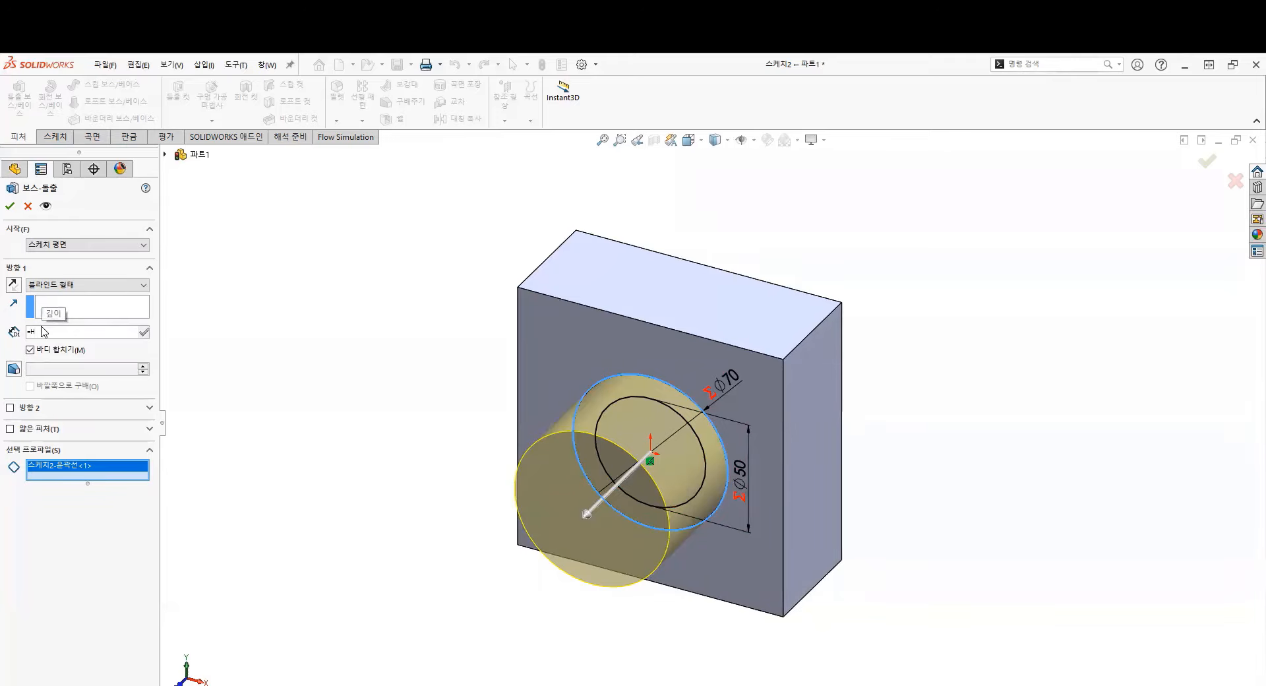
key(BackSpace)
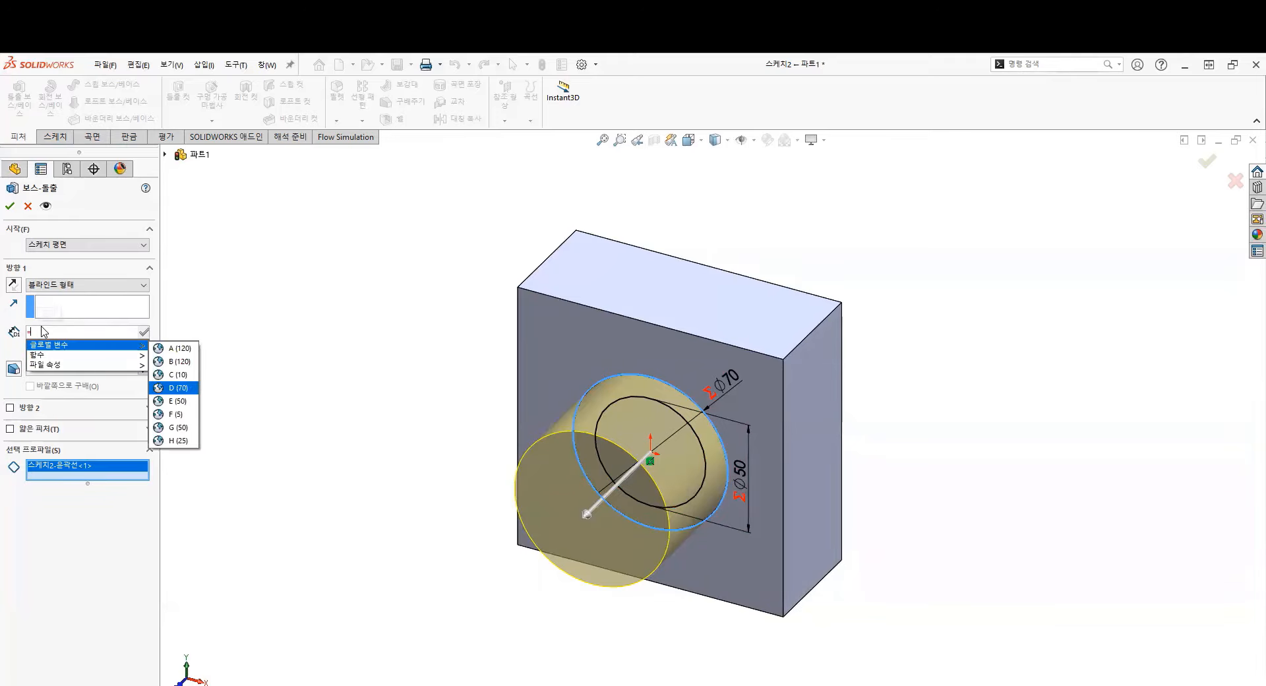
key(Up)
key(Return)
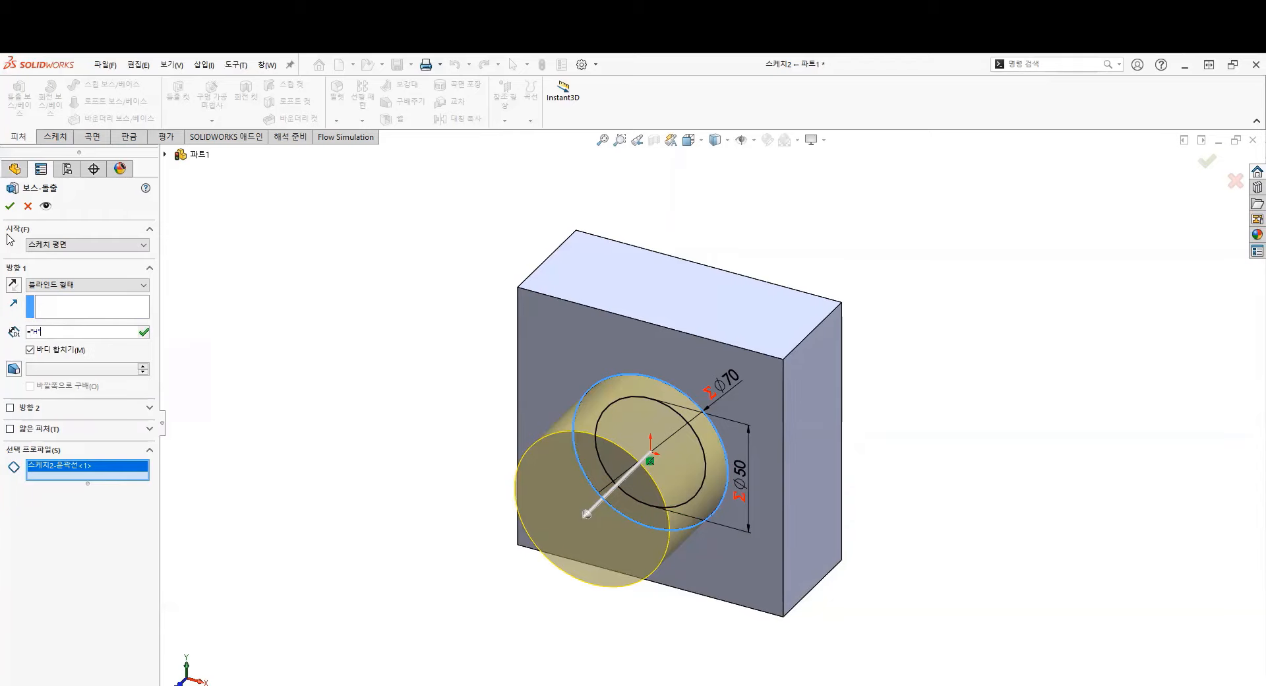
click(13, 206)
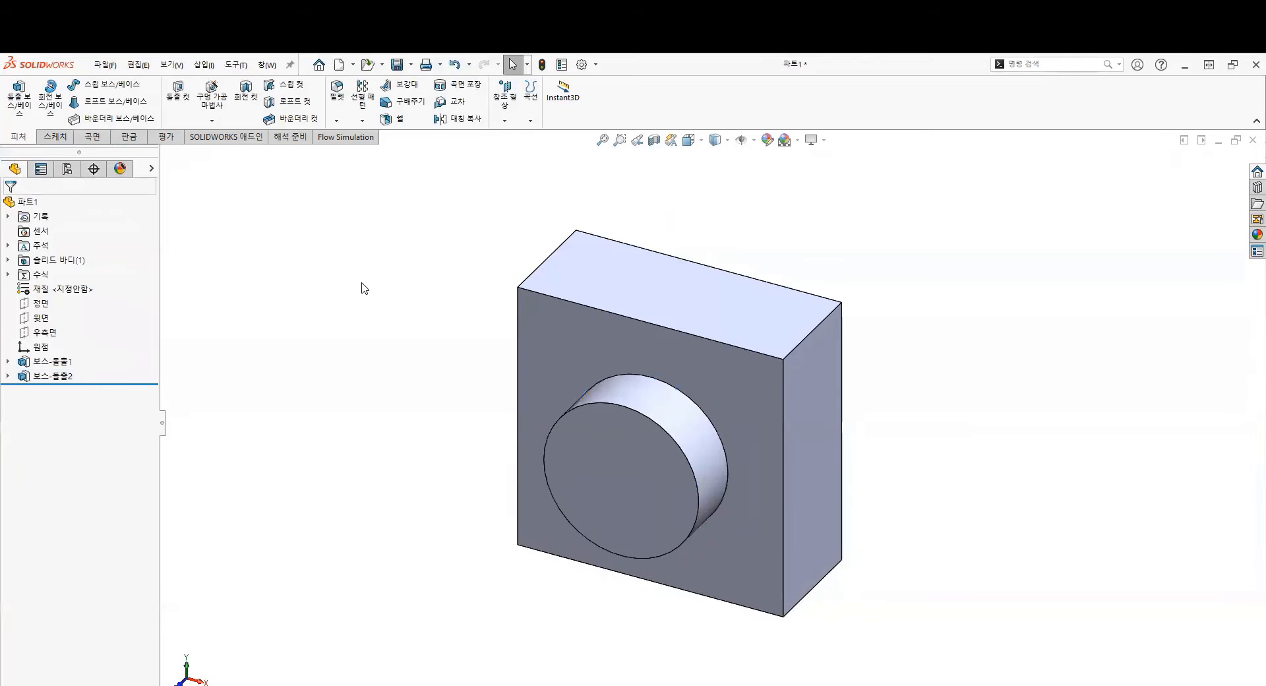
Step: Expand both extruded bosses in the feature tree and highlight the round boss's two-circle sketch on the model
click(7, 377)
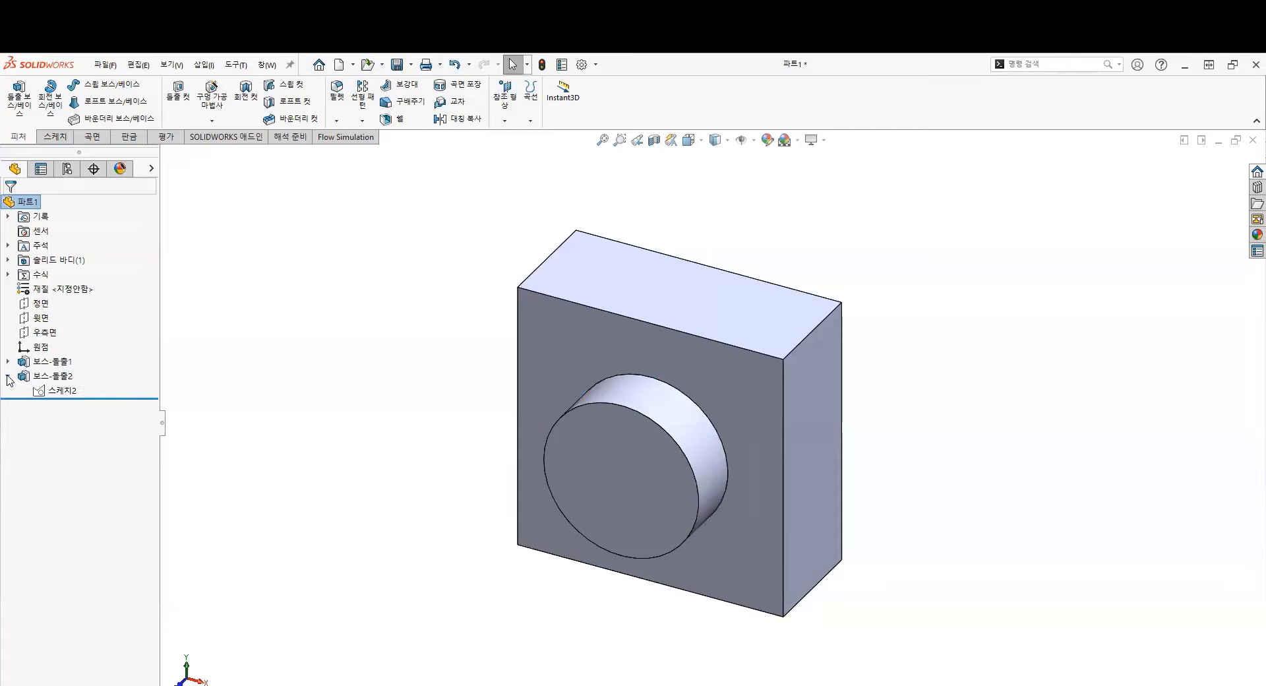
click(72, 393)
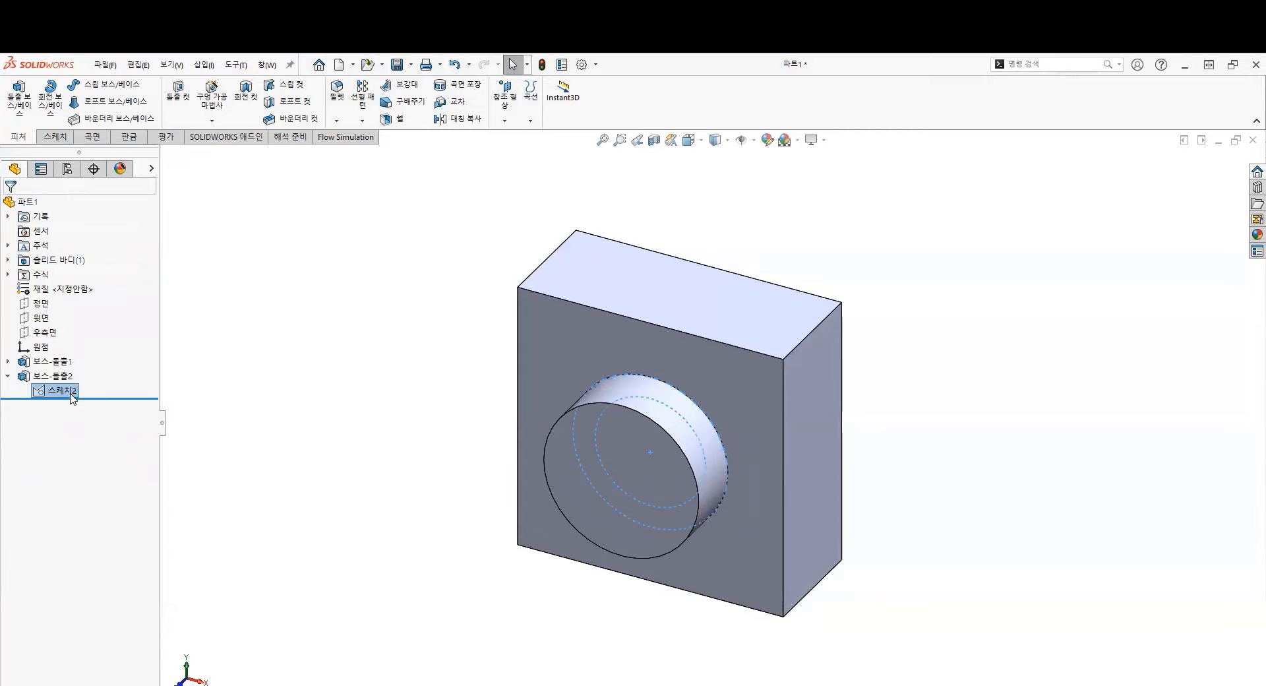
key(ctrl)
key(ctrl)
key(ctrl)
key(ctrl)
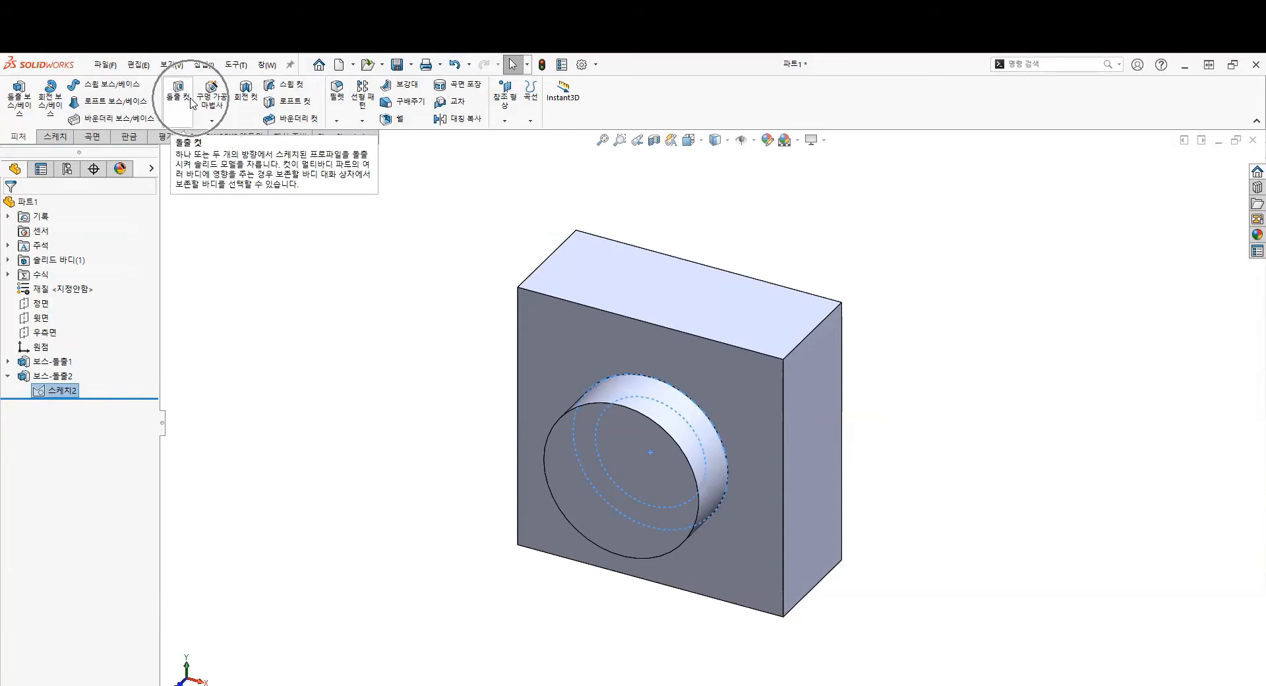
click(8, 362)
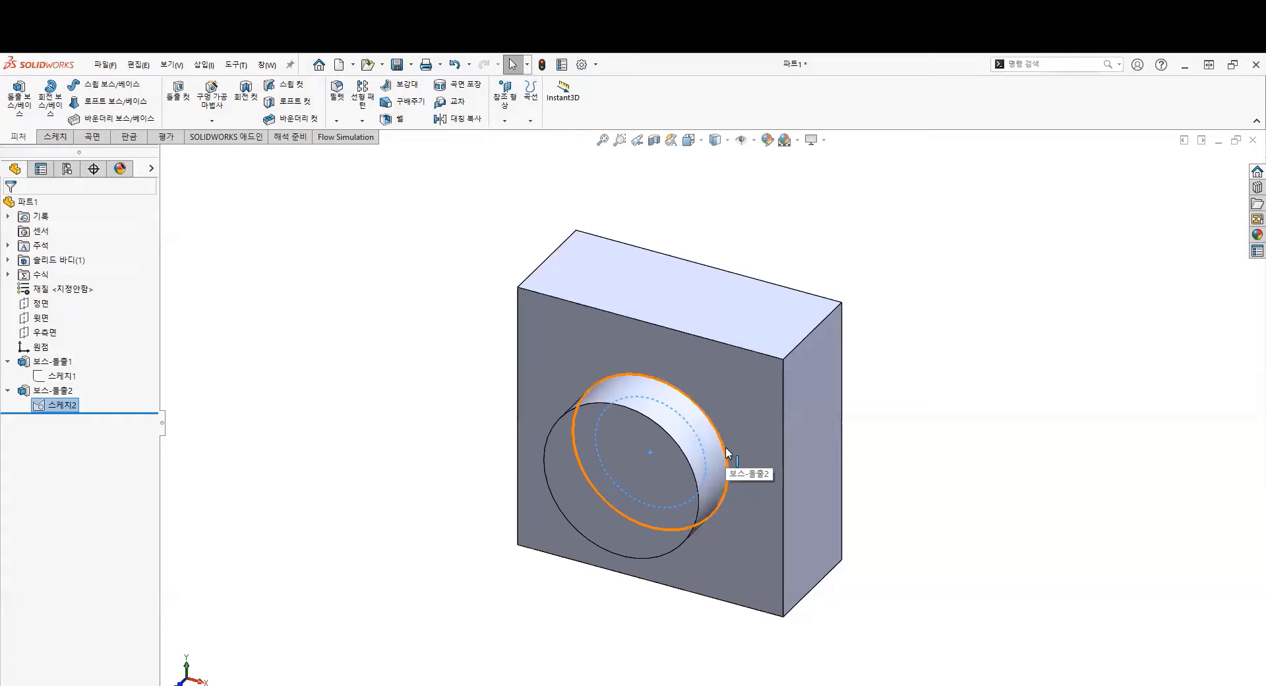
Step: Start an extruded cut that reuses the round boss's two-circle sketch, with only the inner circle as profile
click(50, 406)
click(169, 89)
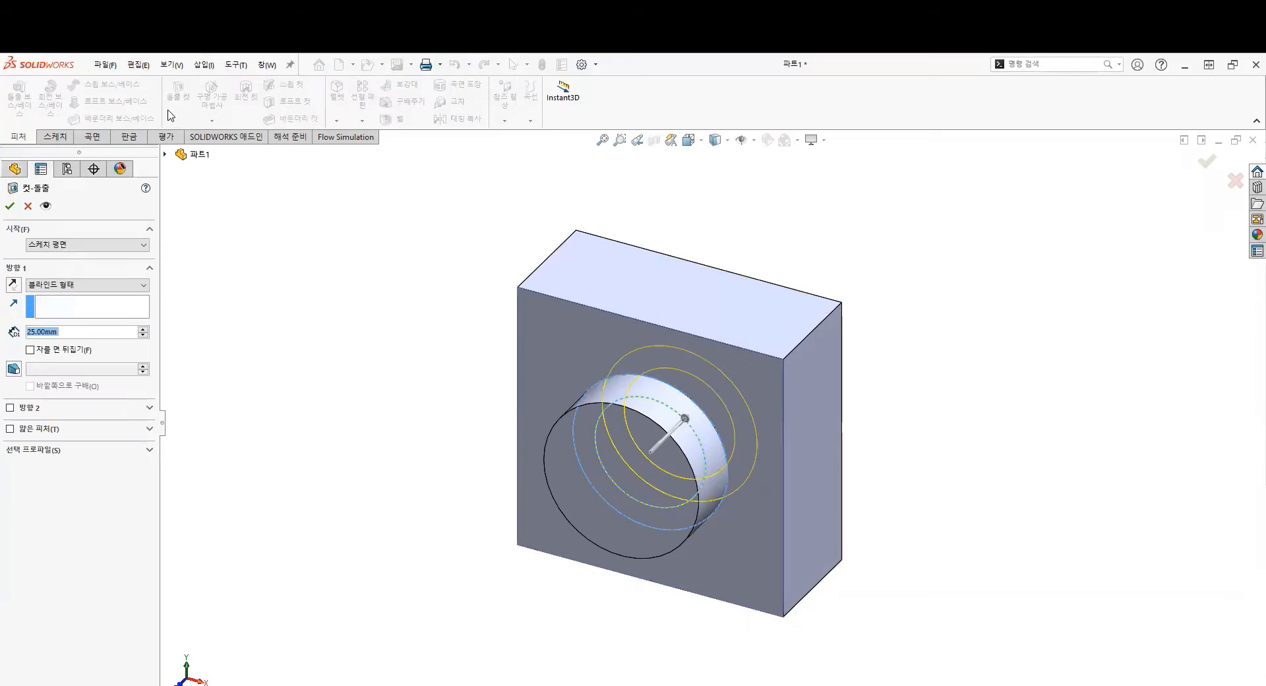
click(46, 449)
right_click(58, 467)
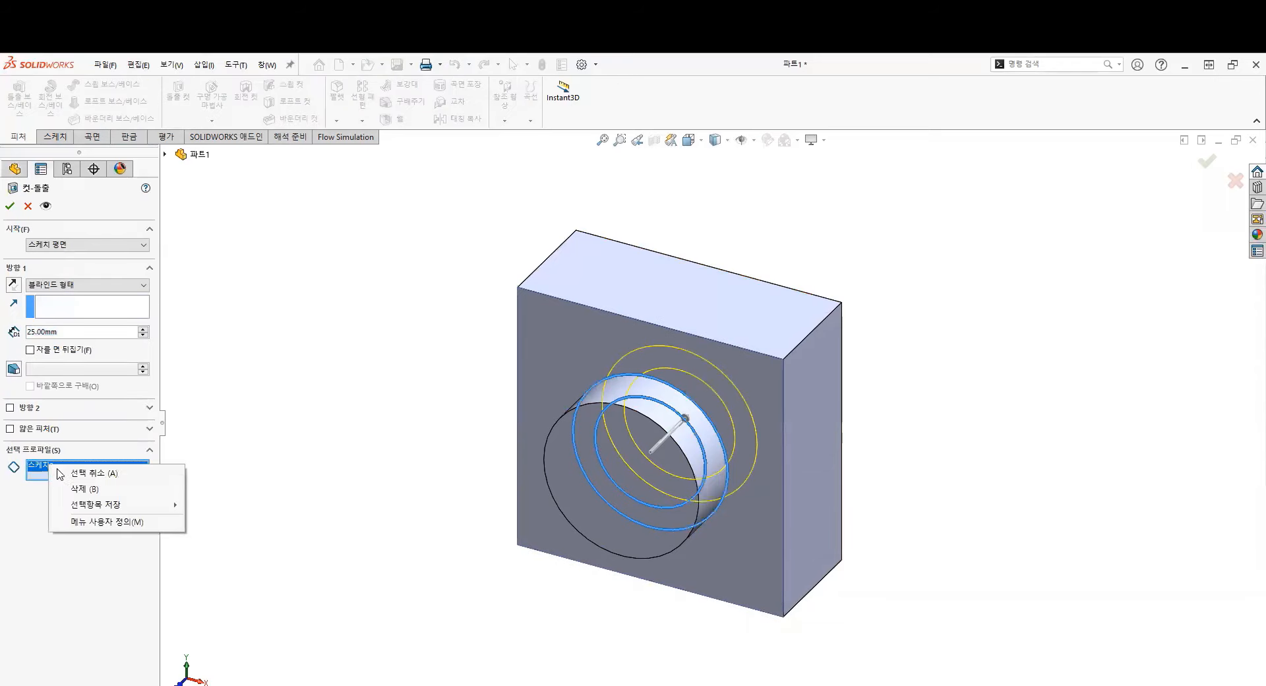
click(60, 474)
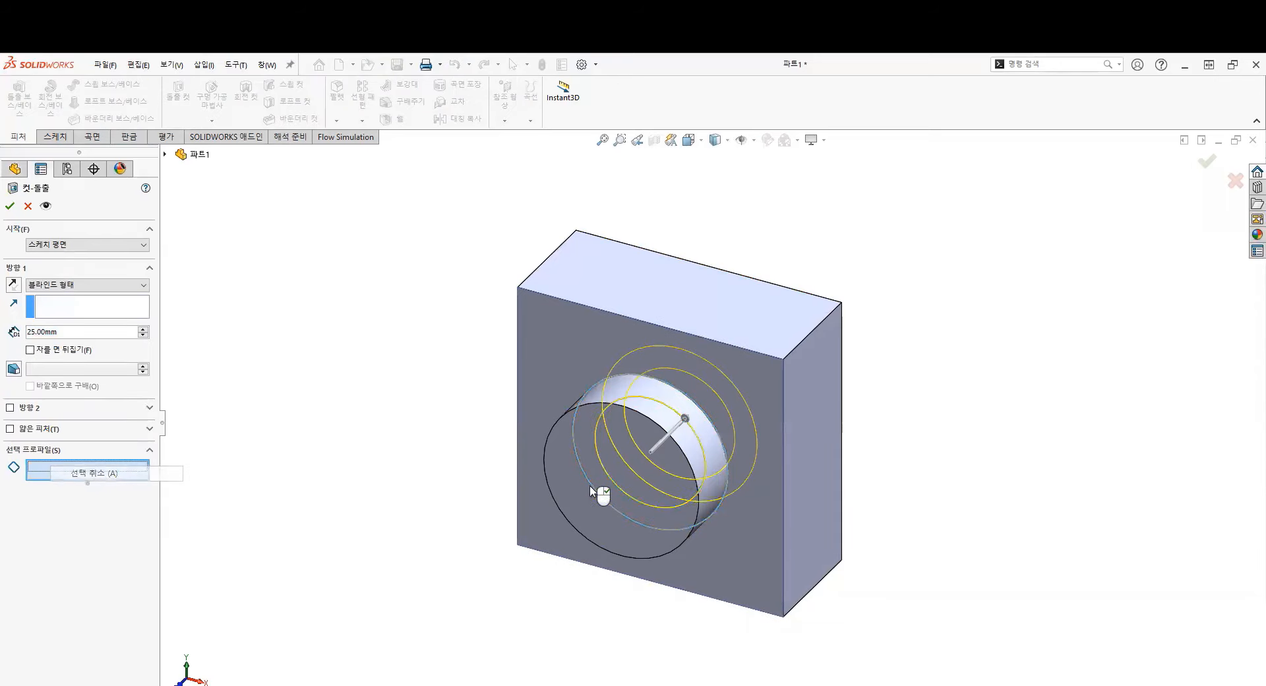
click(654, 407)
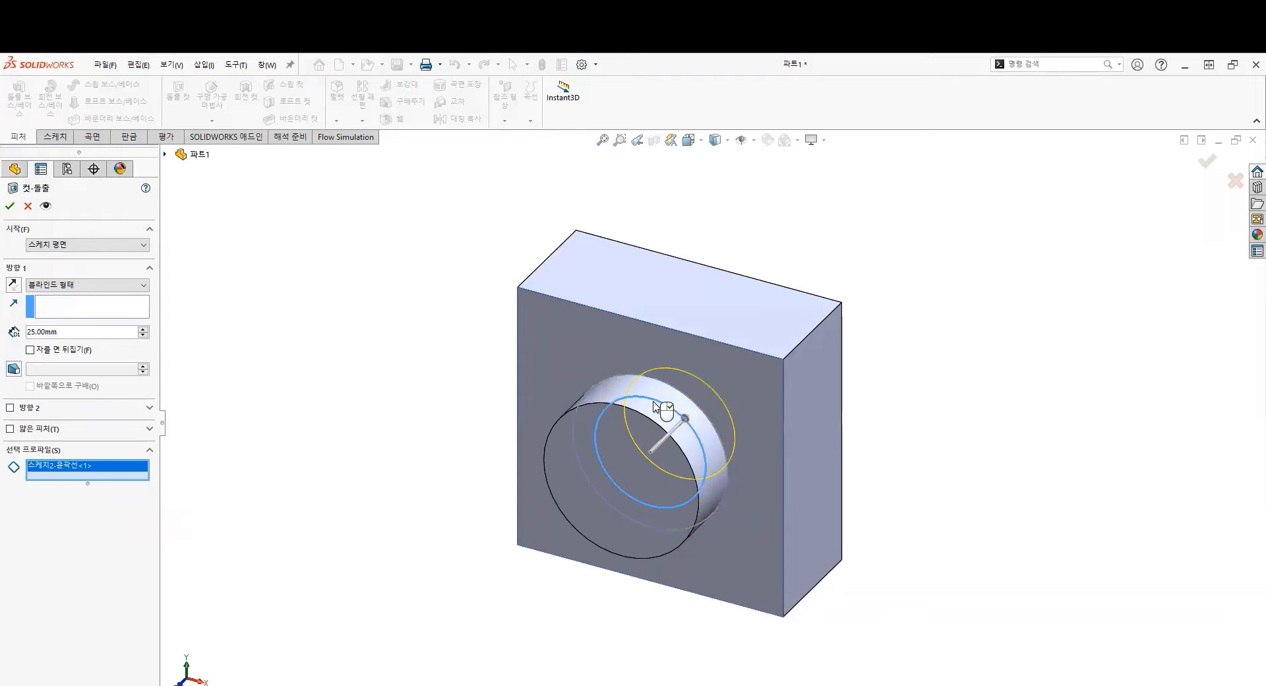
Step: Cut the inner circle through the boss and block with the Through All - Both end condition
click(78, 284)
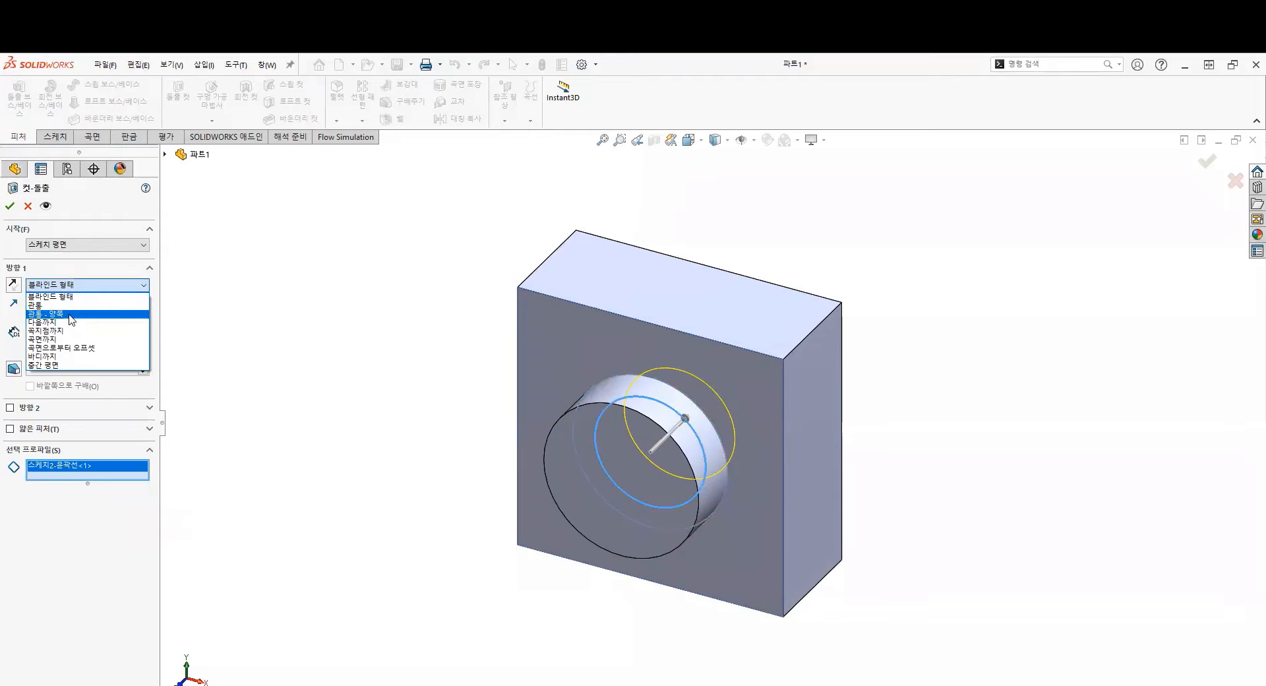
click(72, 314)
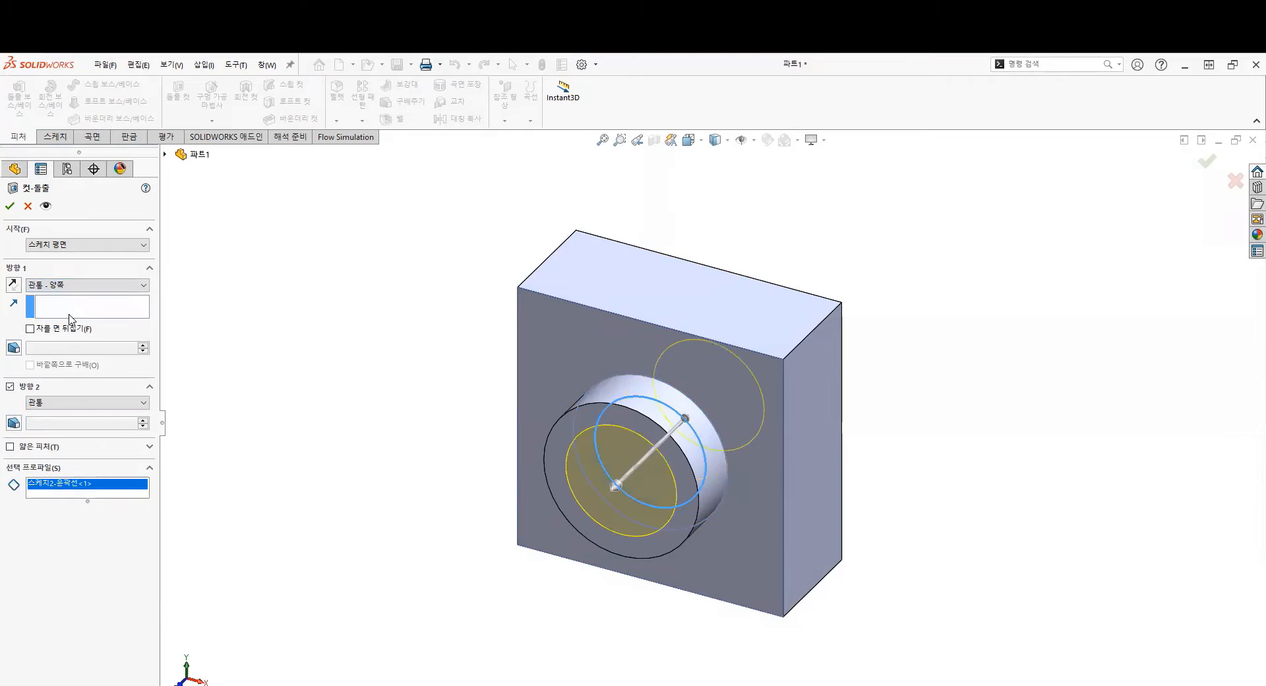
middle_drag(466, 325, 405, 338)
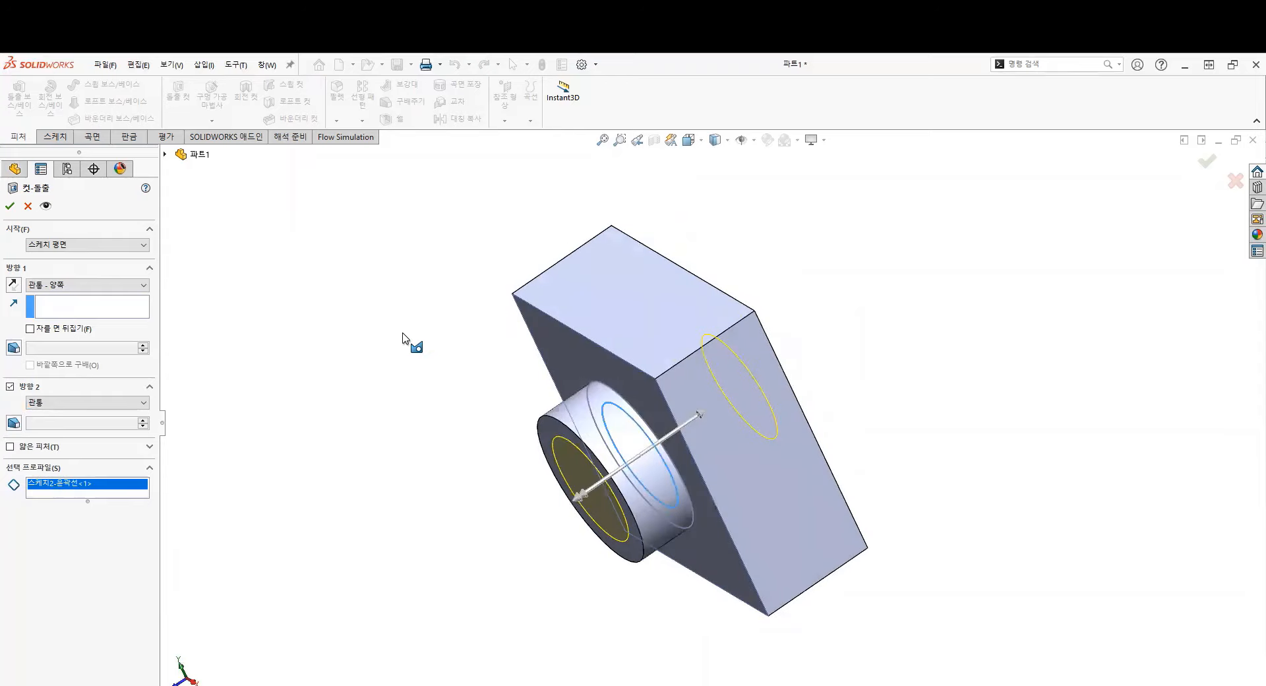
click(10, 207)
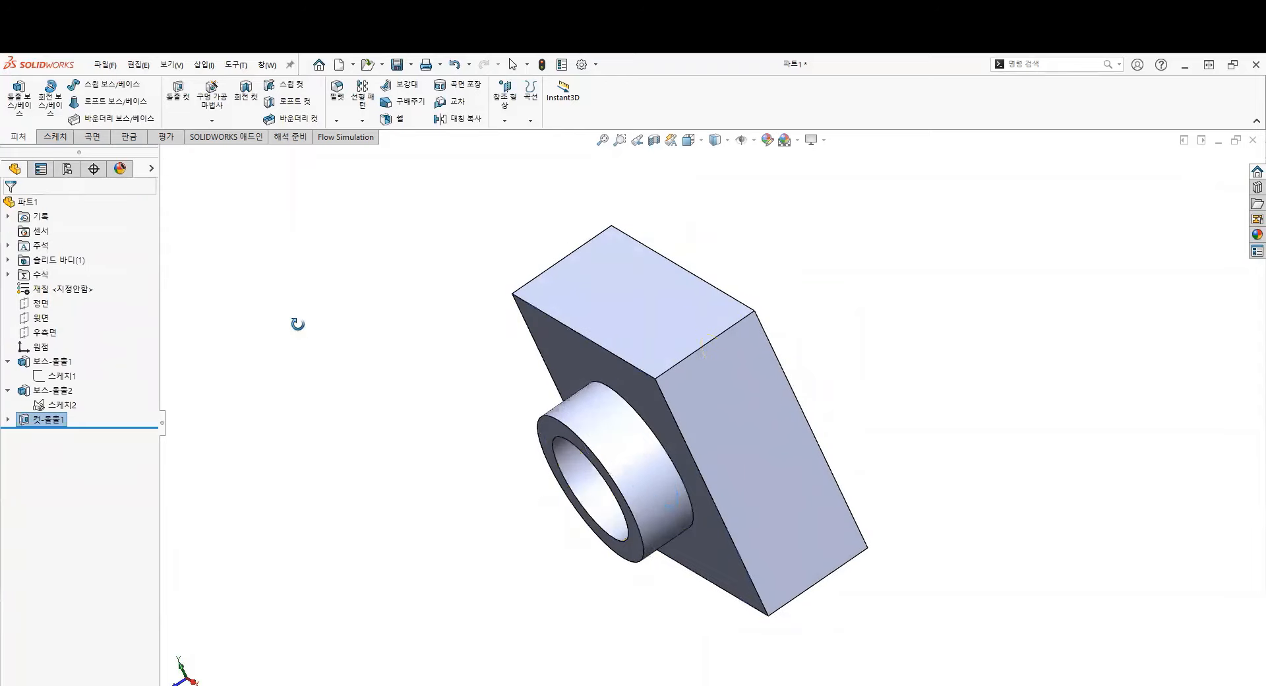
Step: Inspect the bored hole and compare the sketches listed under the round boss and the cut
middle_drag(298, 324, 356, 226)
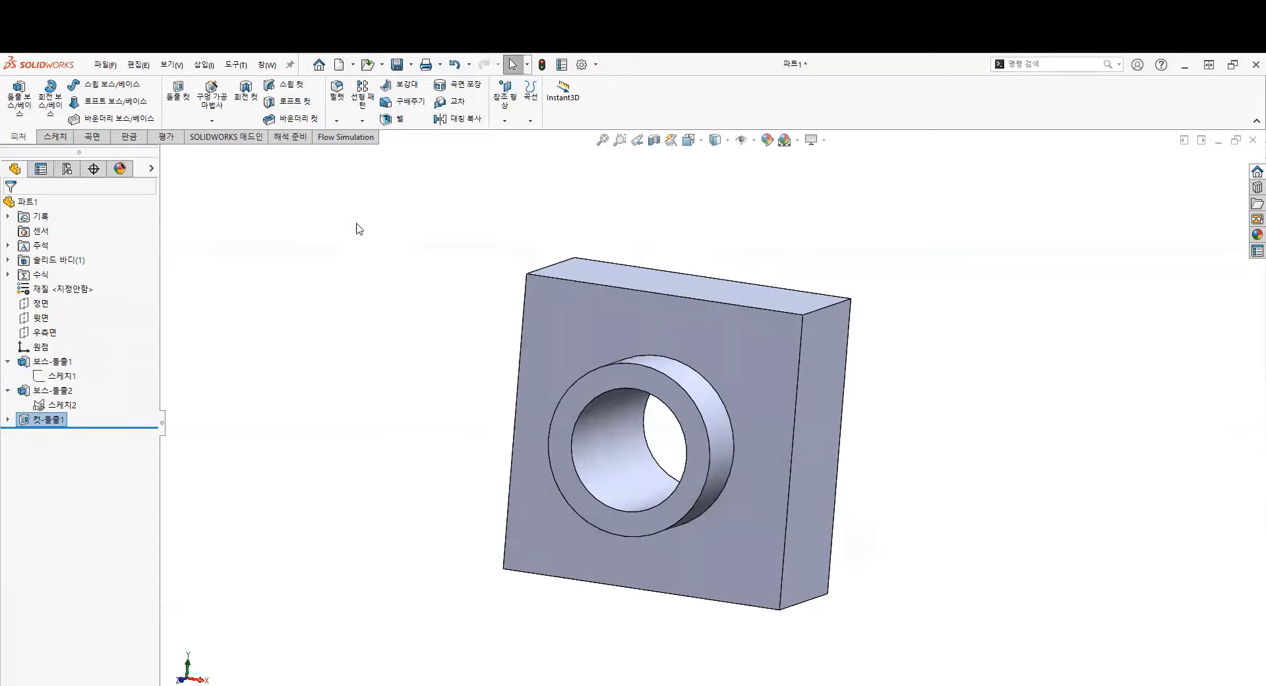
click(60, 405)
click(8, 419)
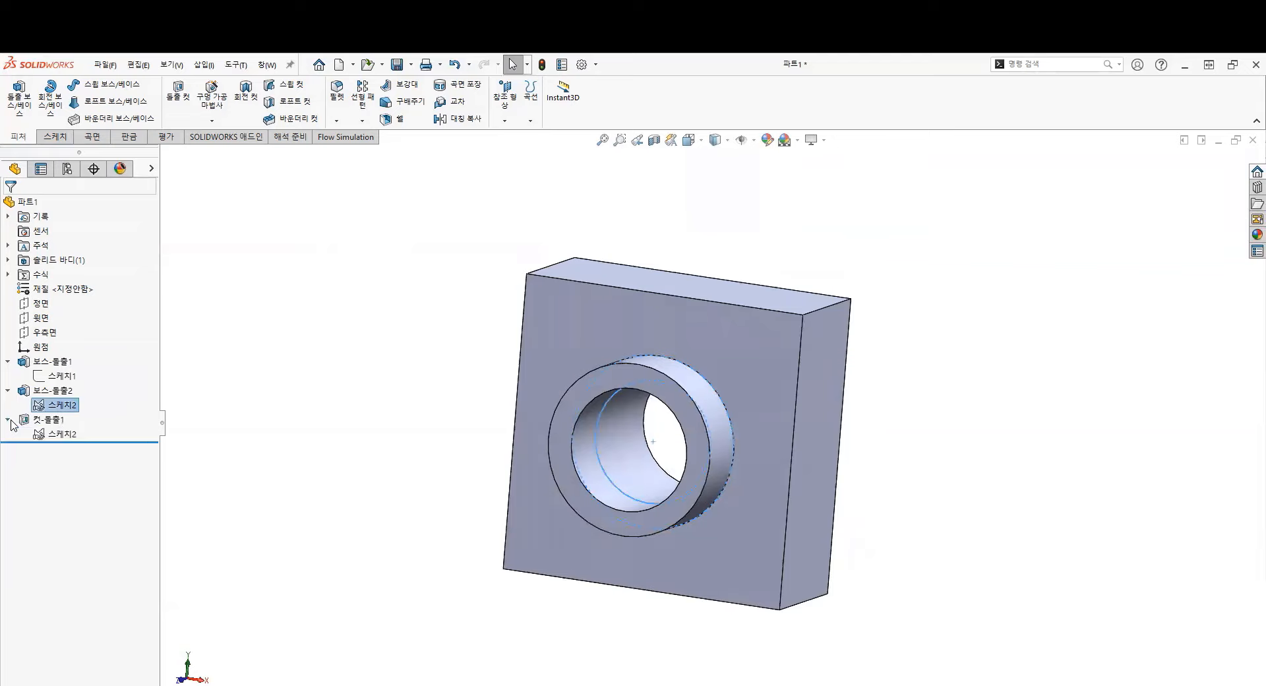
click(64, 433)
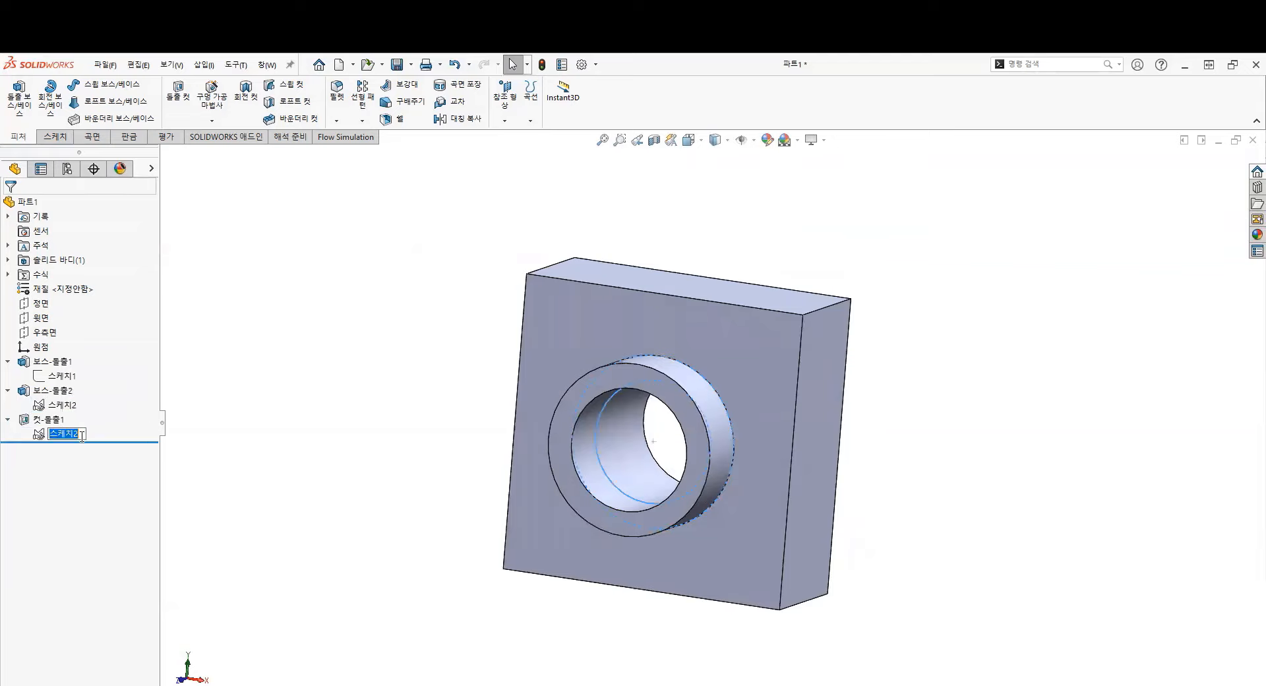
click(82, 434)
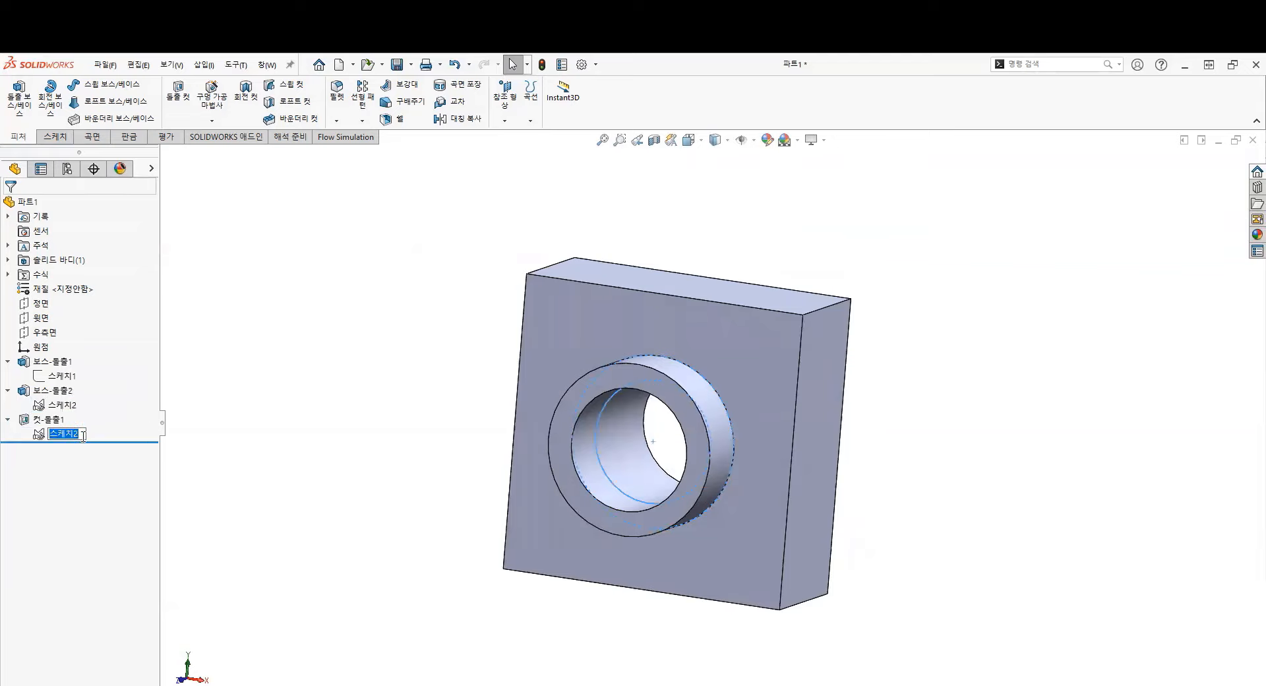
click(277, 422)
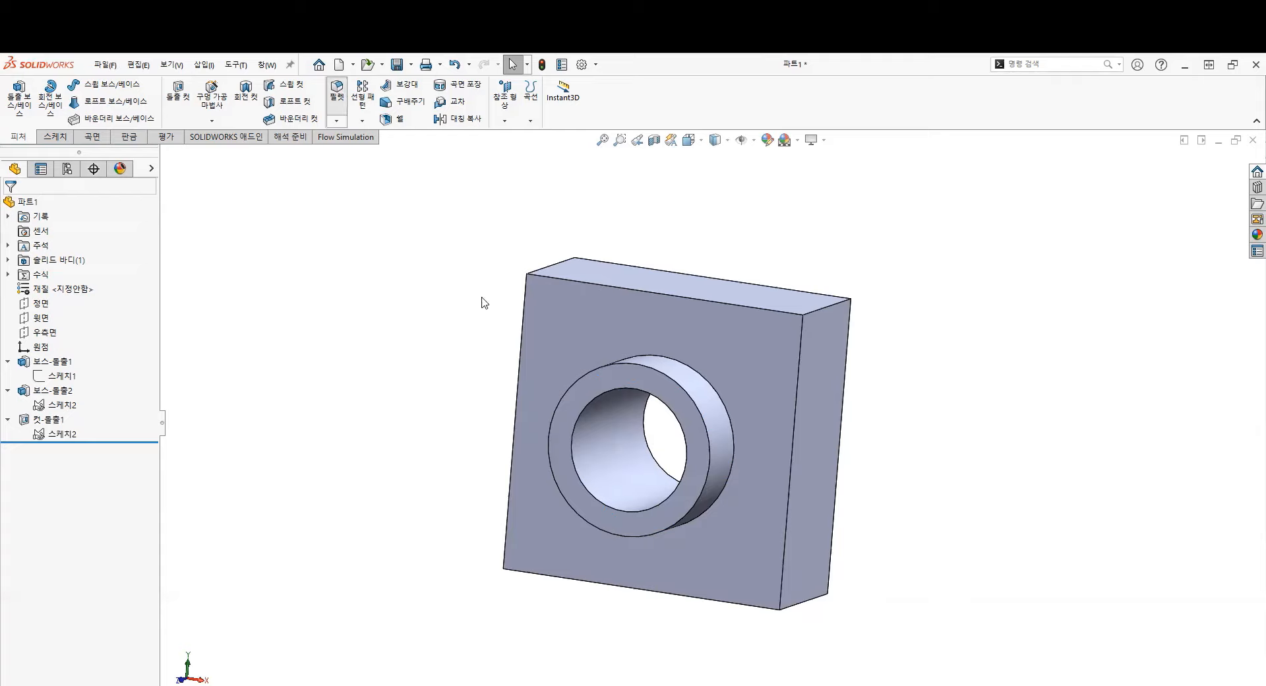
Step: Fillet all twelve edges of the block with a symmetric radius linked to the global variable "C"
middle_drag(509, 226, 482, 288)
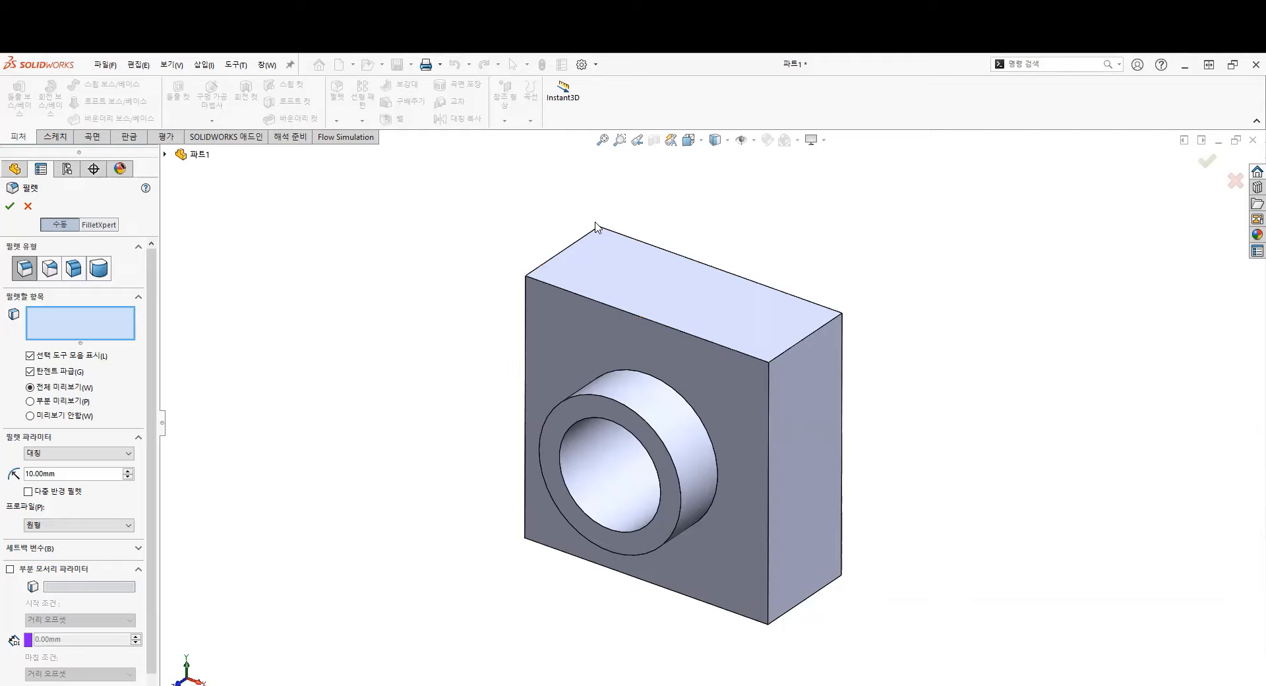
click(61, 326)
click(581, 246)
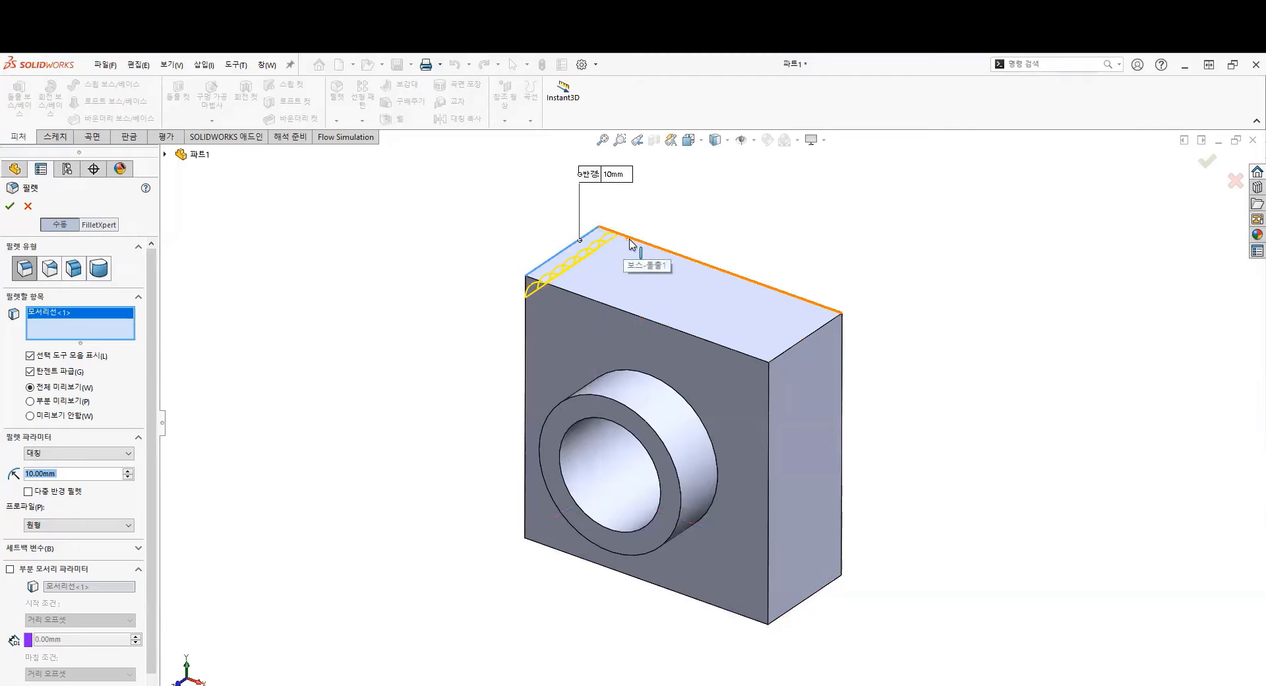
click(630, 245)
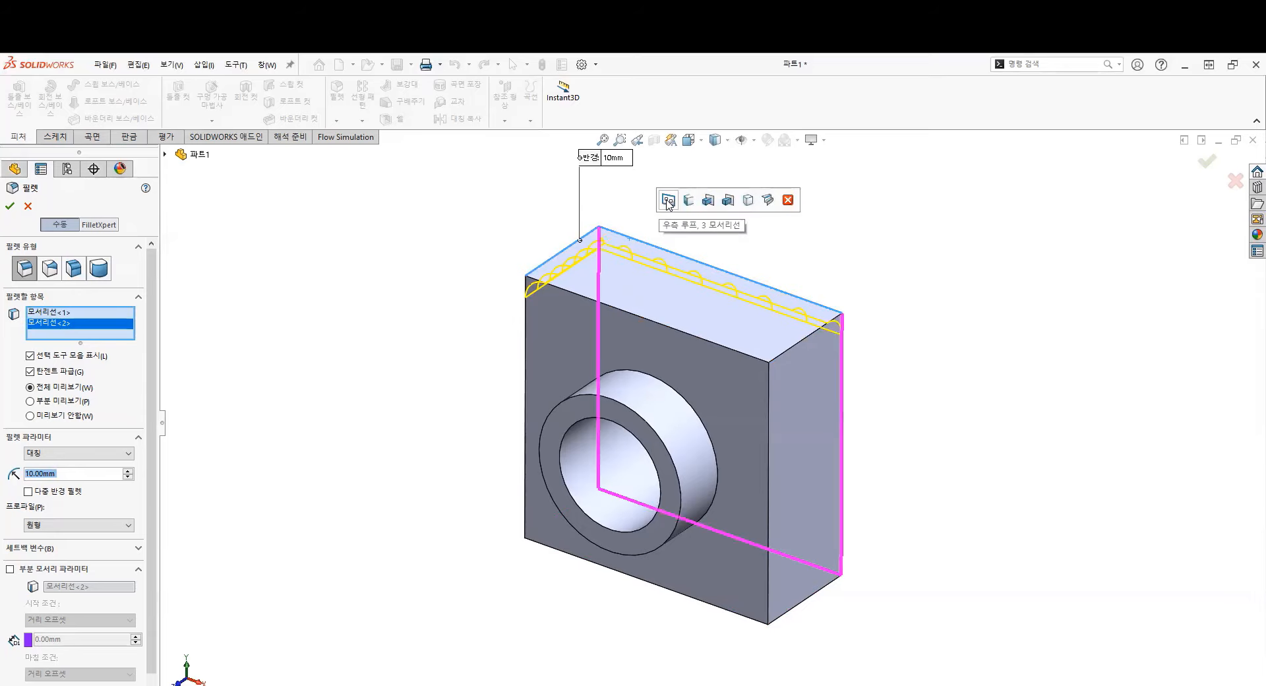
click(708, 200)
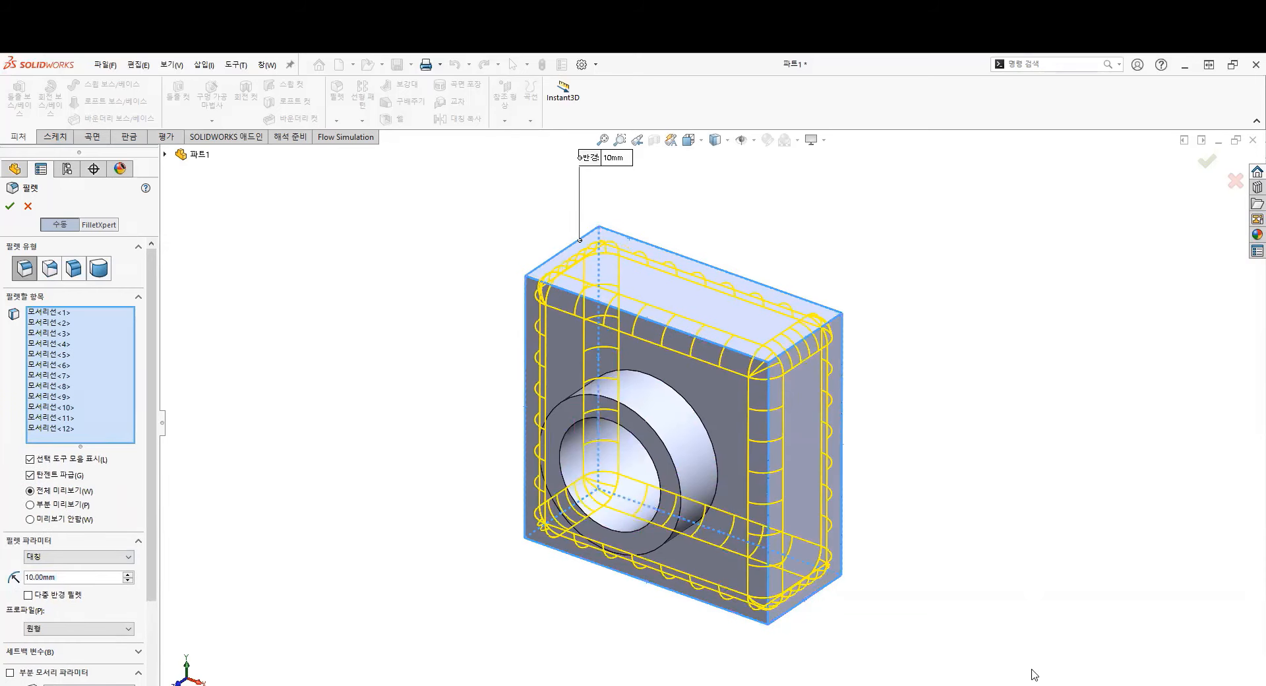
drag(52, 577, 23, 576)
text(="C")
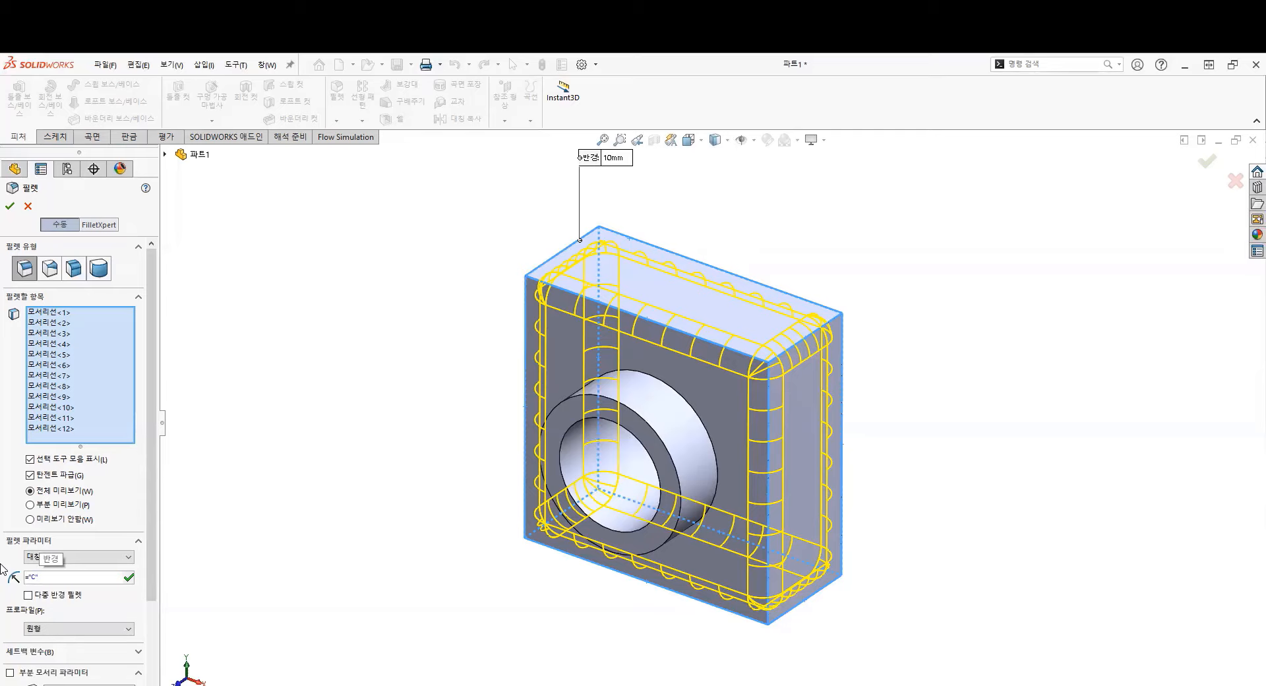
click(10, 207)
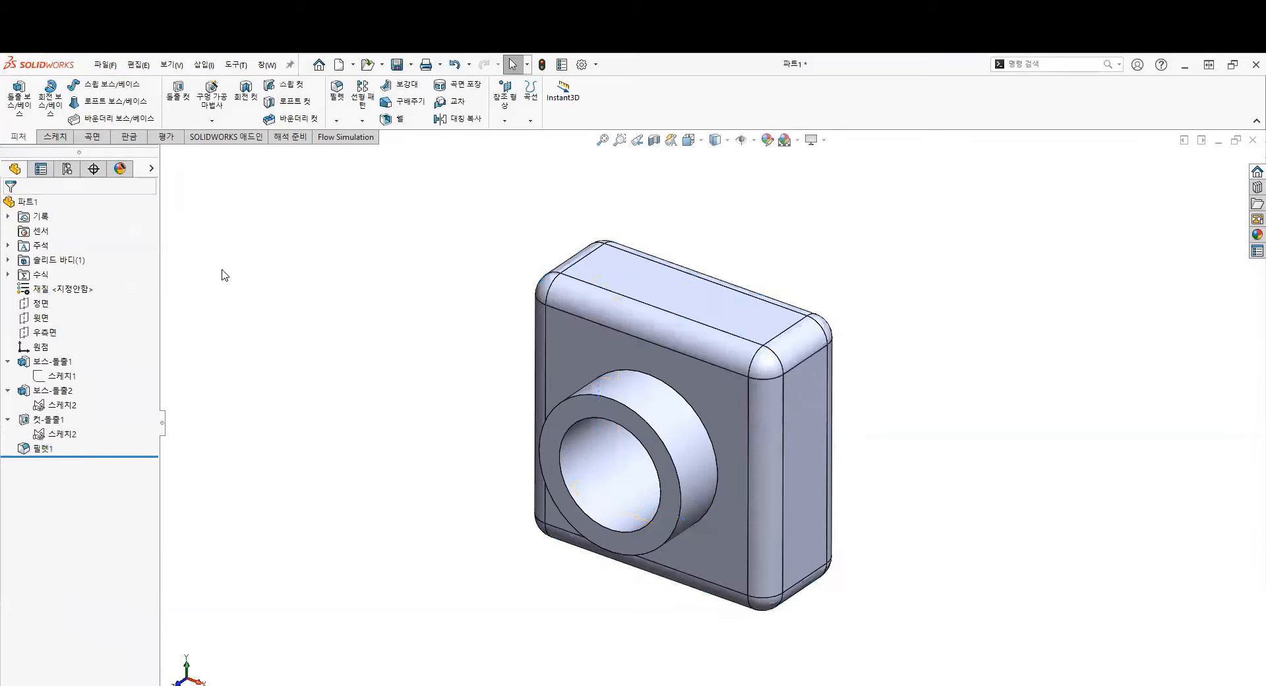
Step: Fillet the edge where the round boss meets the block with its radius linked to the global variable "F"
click(283, 84)
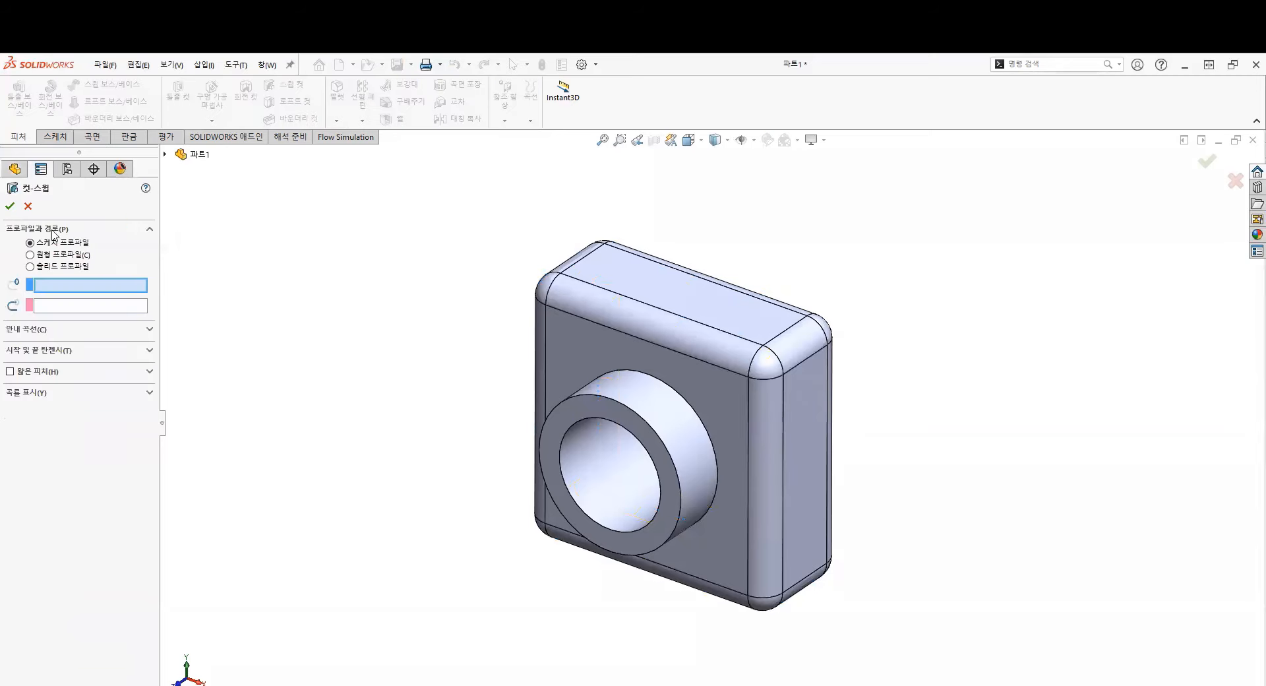
click(14, 207)
click(337, 92)
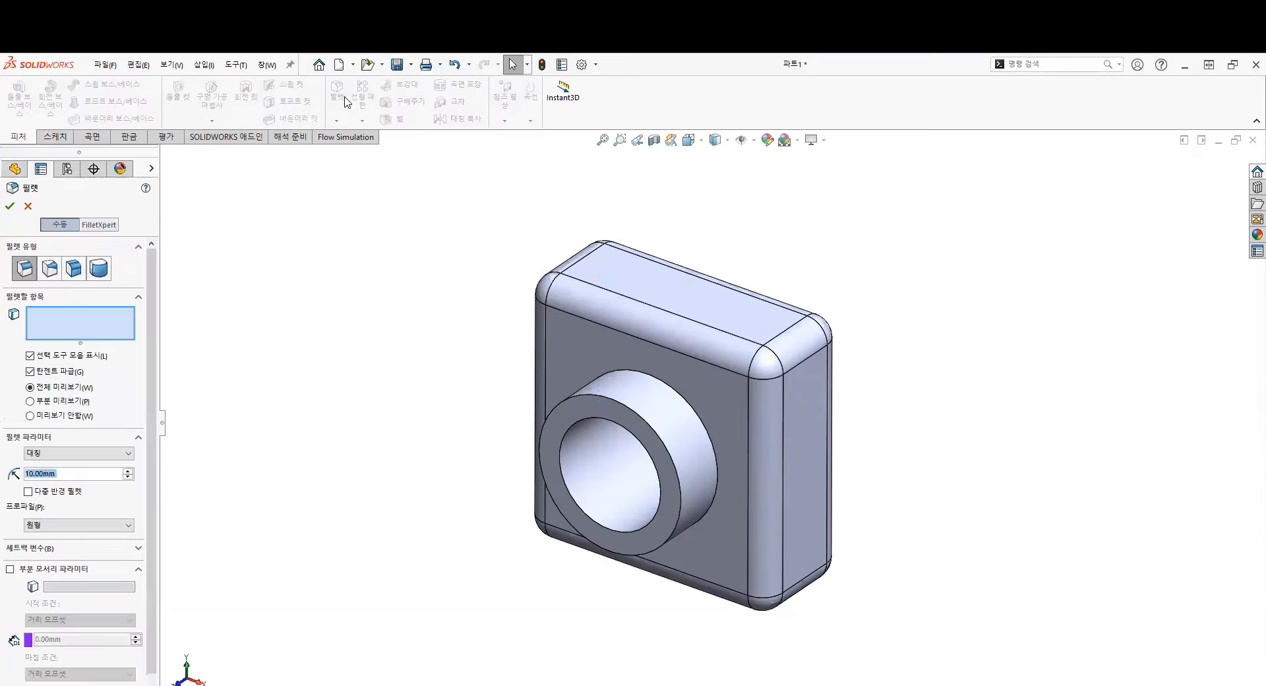
click(630, 395)
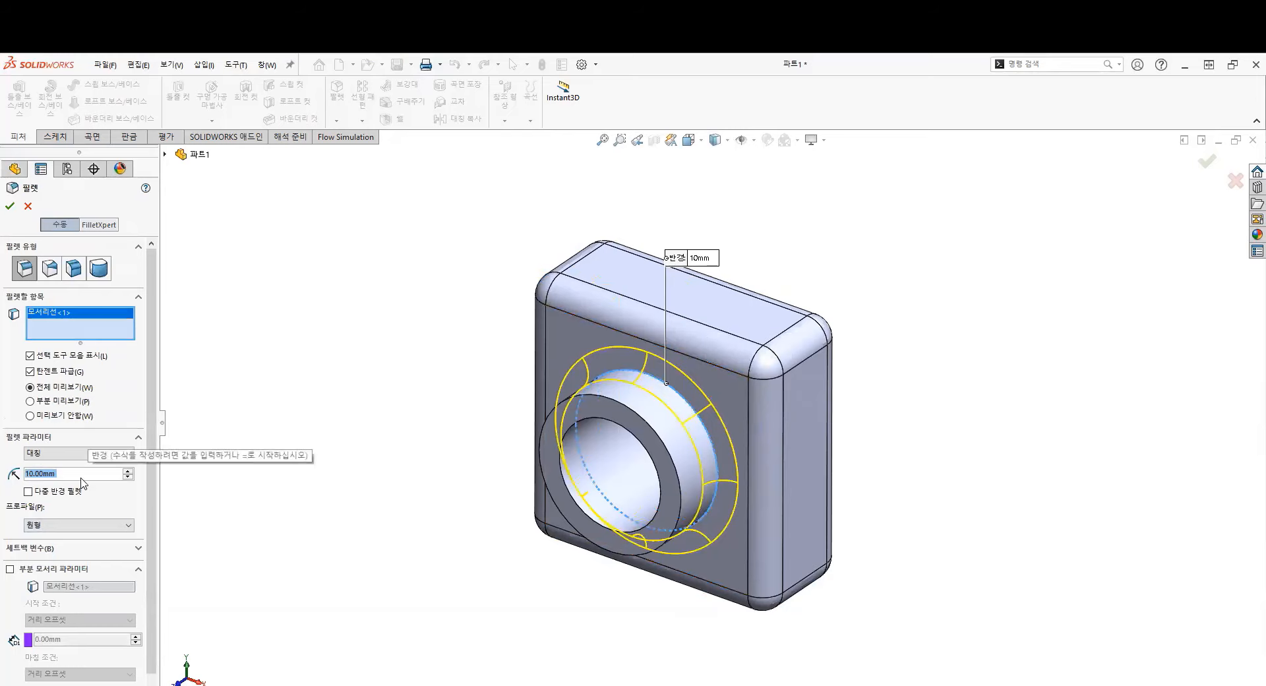
text(=)
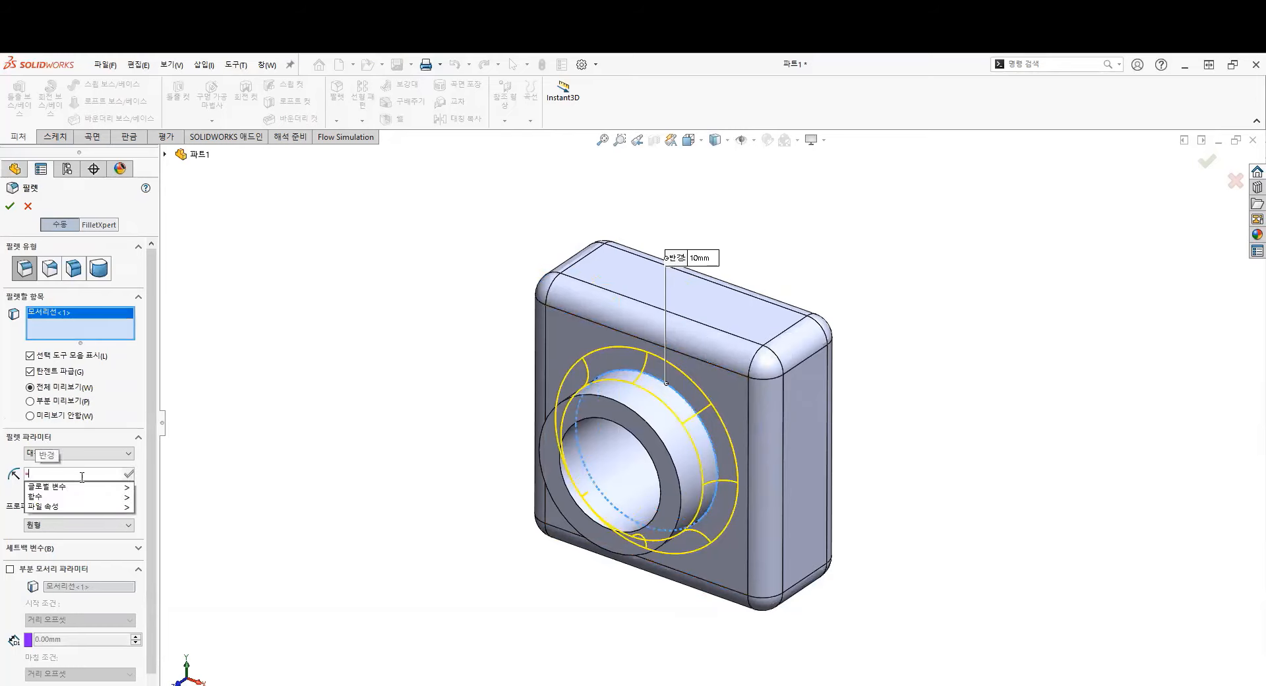
text(f)
key(Down)
key(Return)
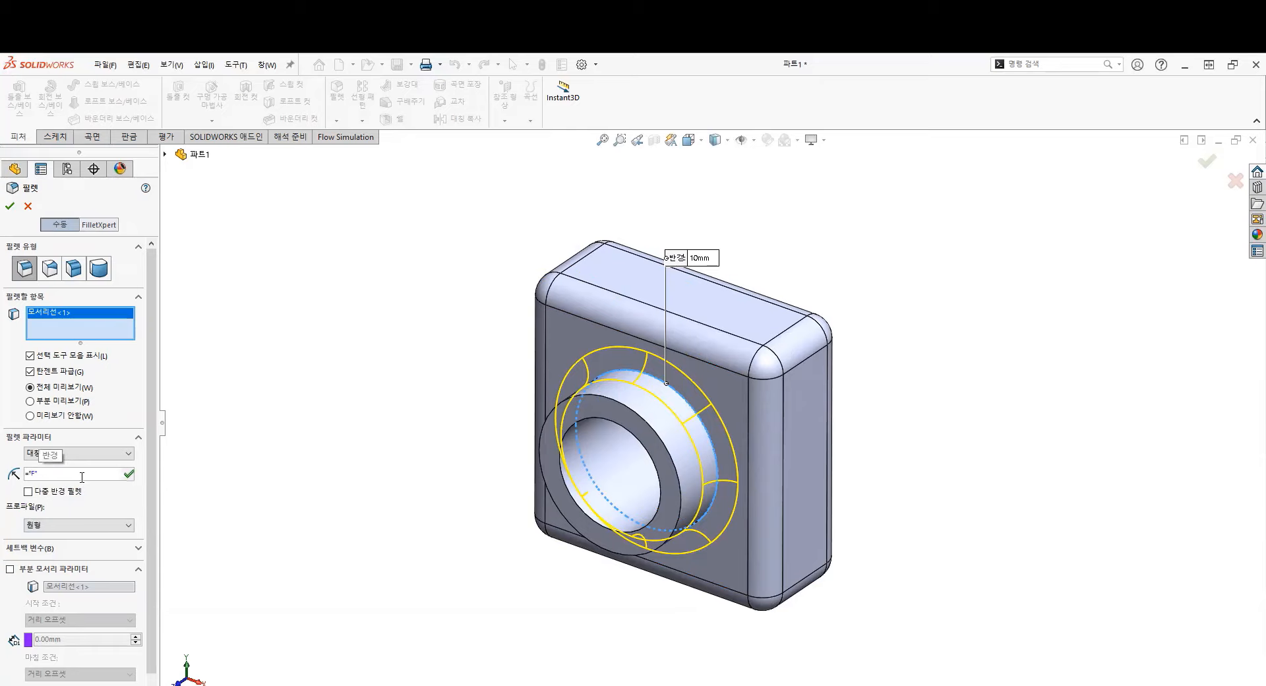
key(Return)
click(10, 206)
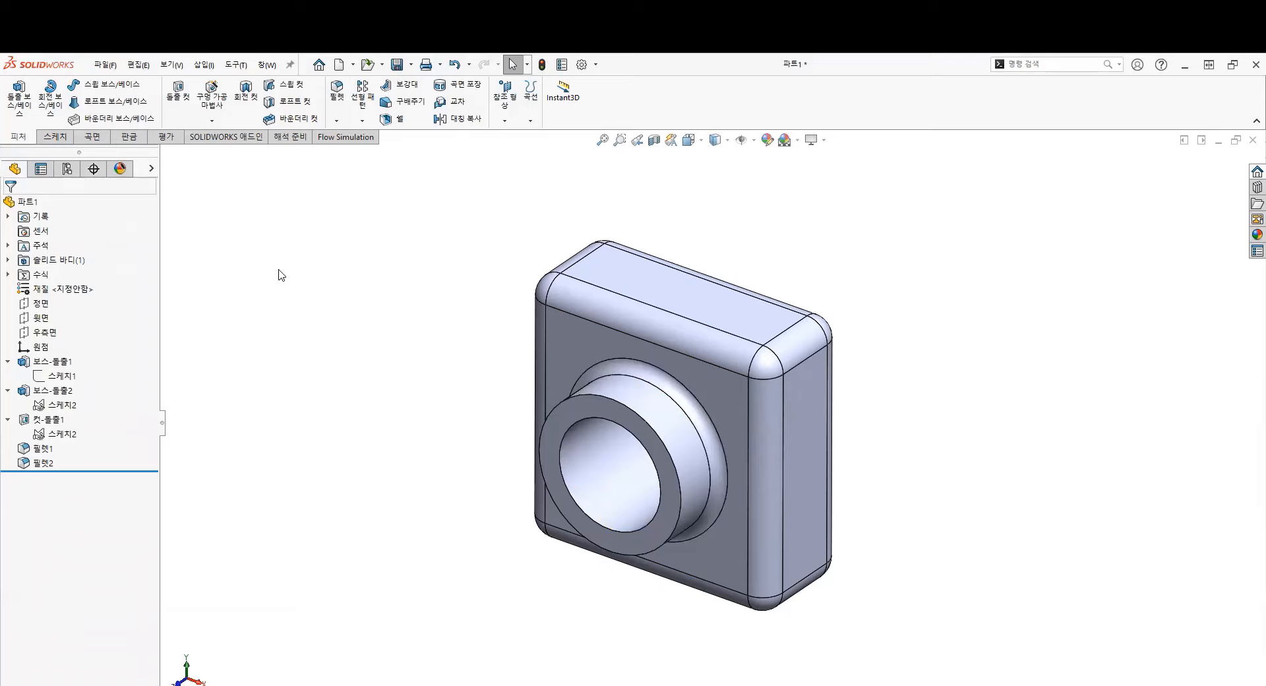
Step: List the global variables in the feature tree and examine the block's linked dimensions and its base sketch
click(8, 274)
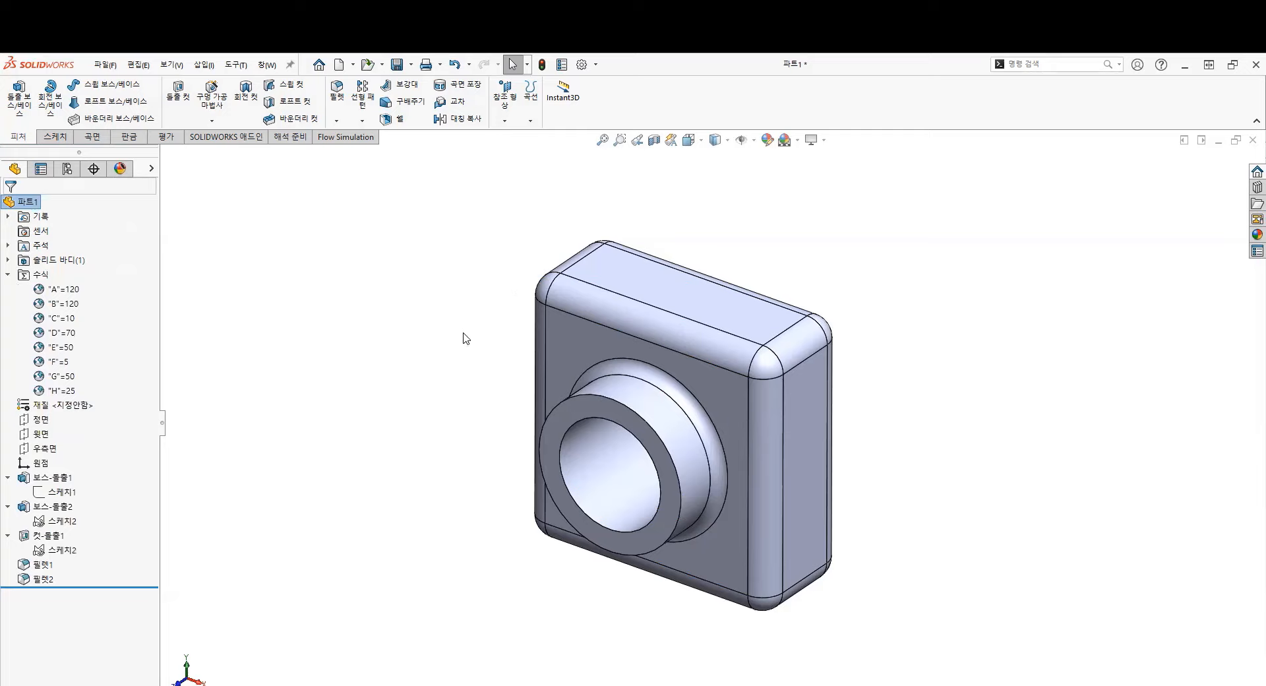
click(63, 289)
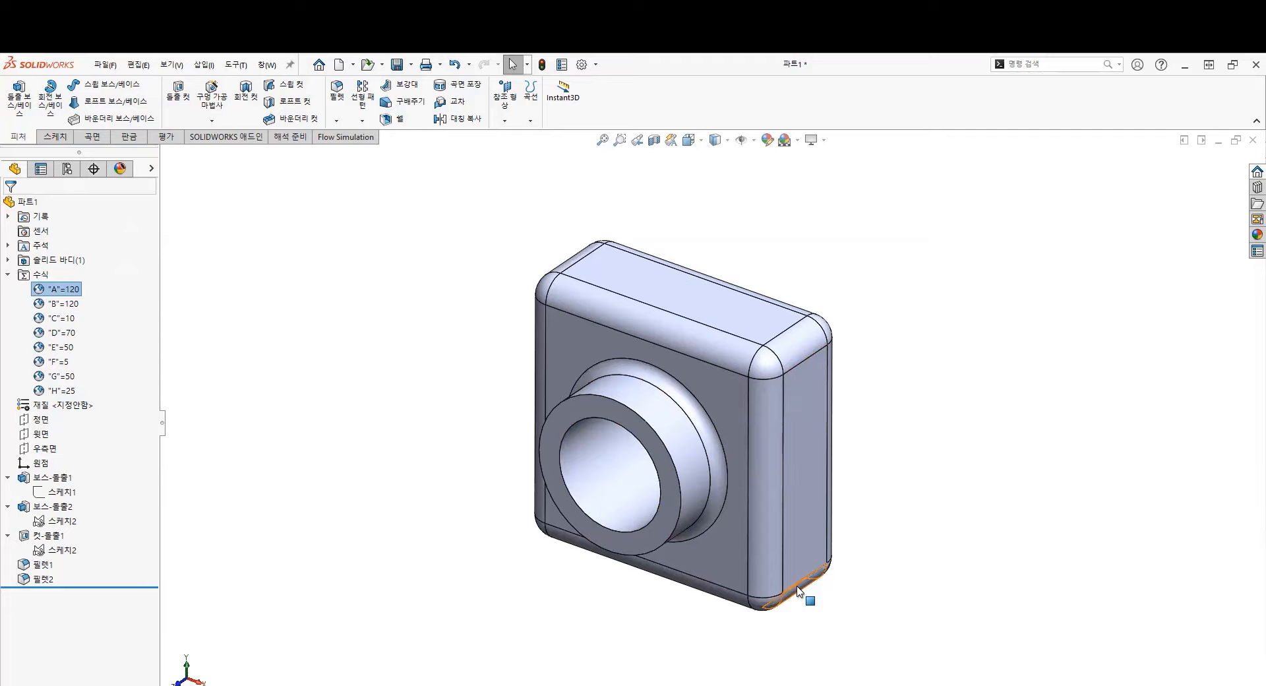
click(804, 454)
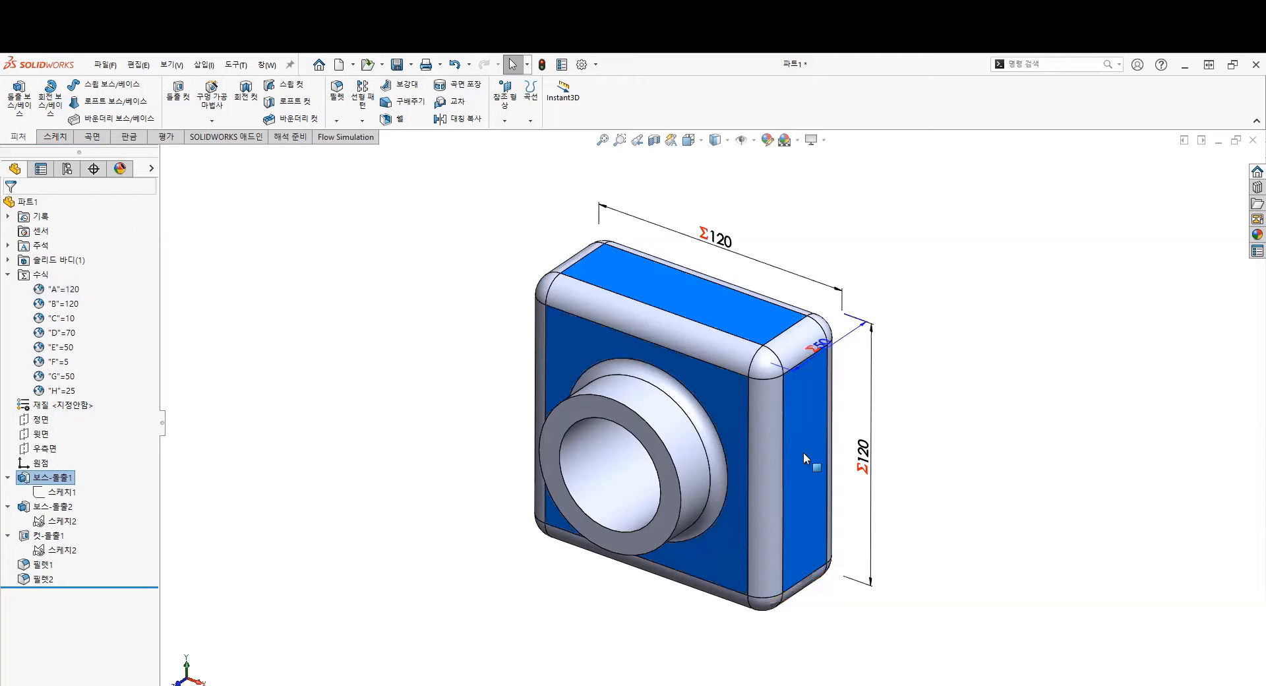
click(61, 491)
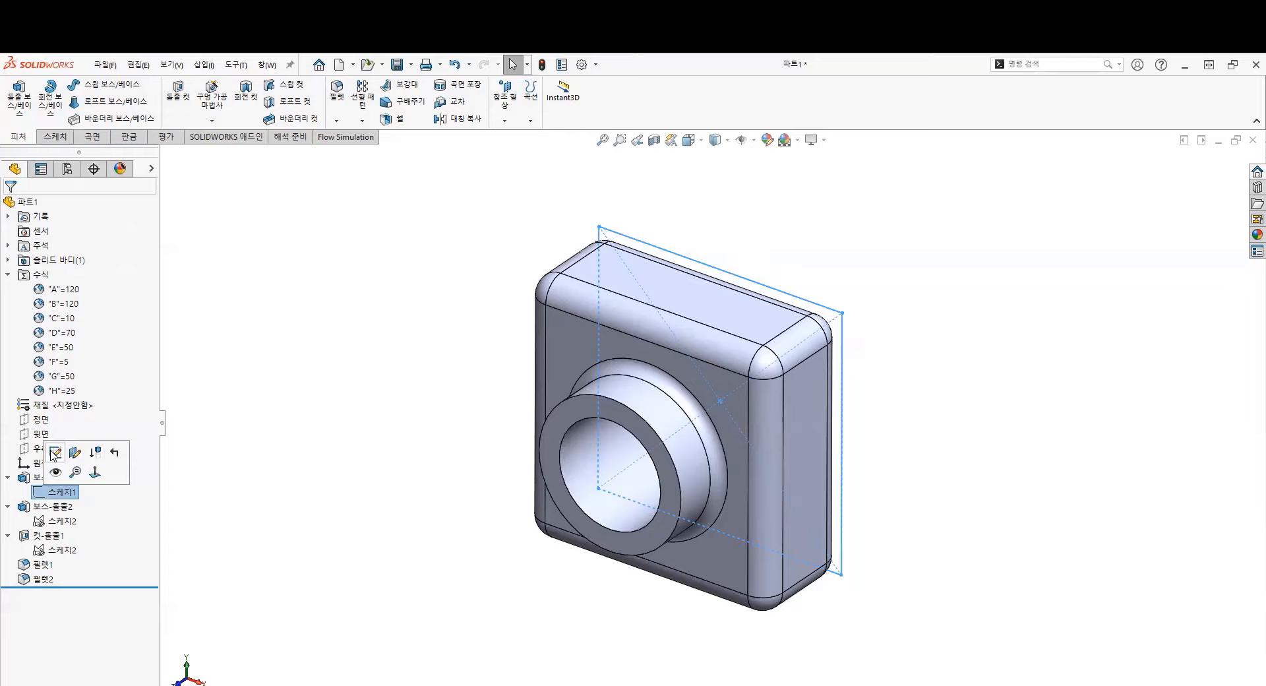
Step: Set the global variable "A" to 150 in the equation manager and apply it to the model
right_click(63, 290)
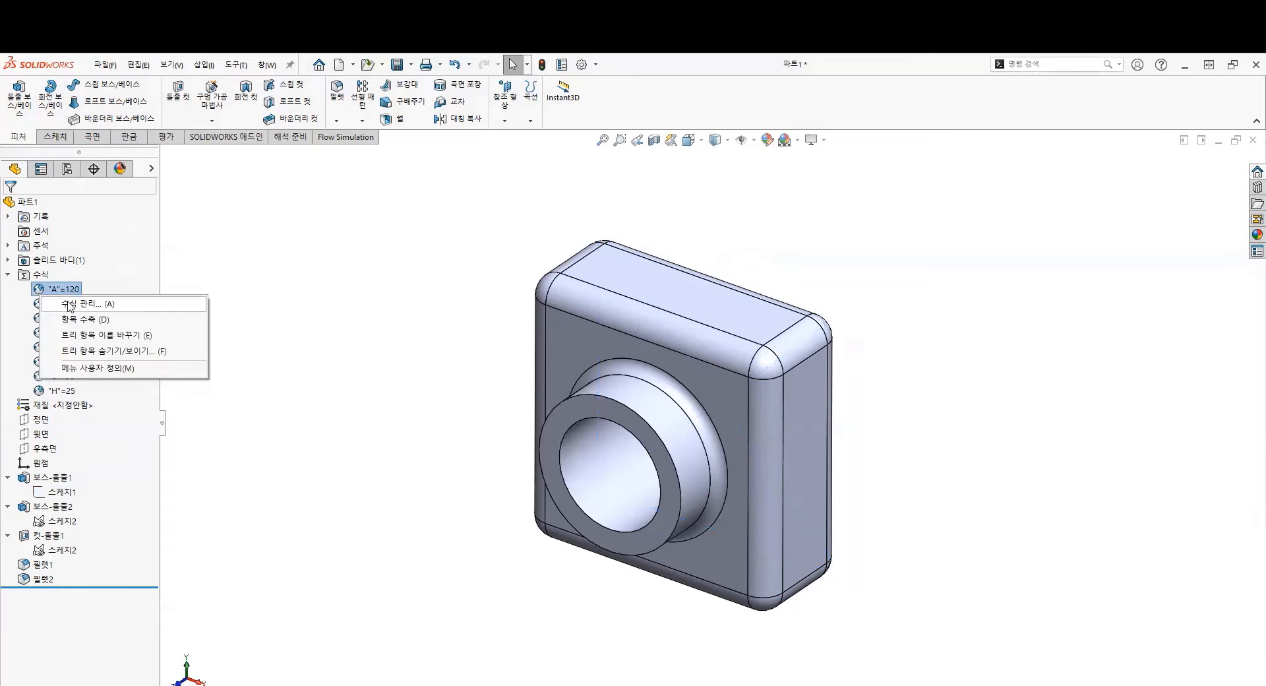
click(71, 304)
click(501, 346)
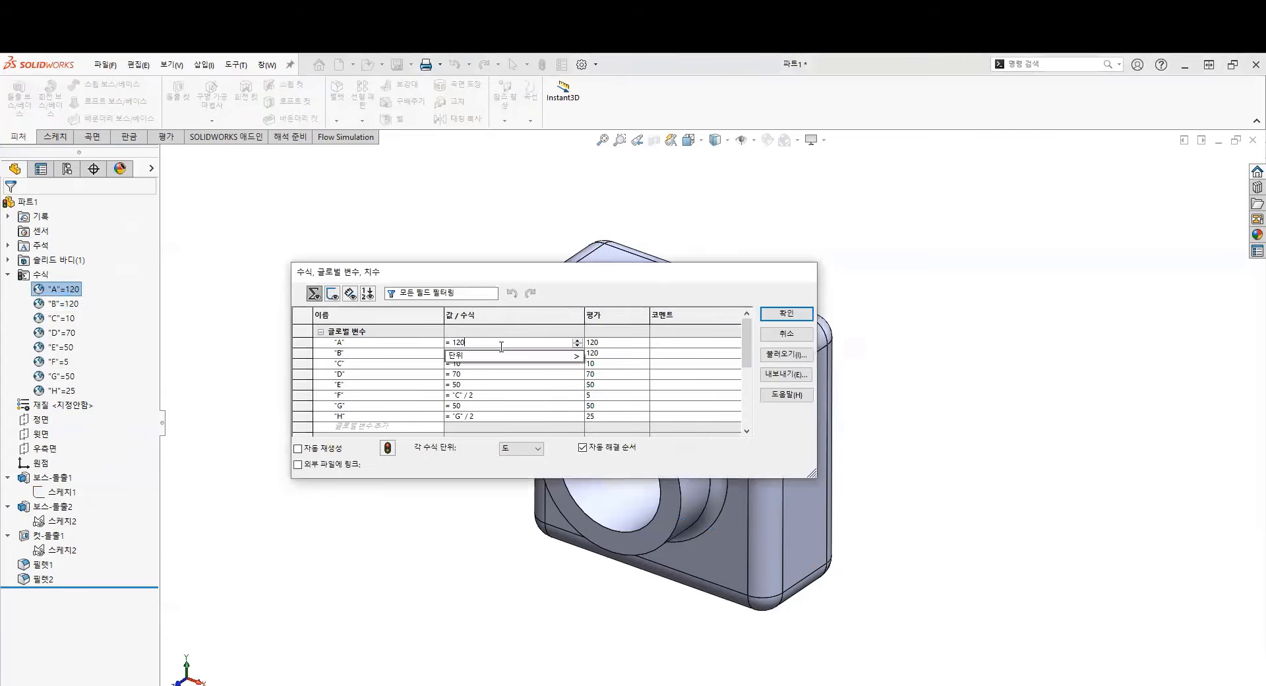
key(BackSpace)
key(BackSpace)
text(50)
key(Return)
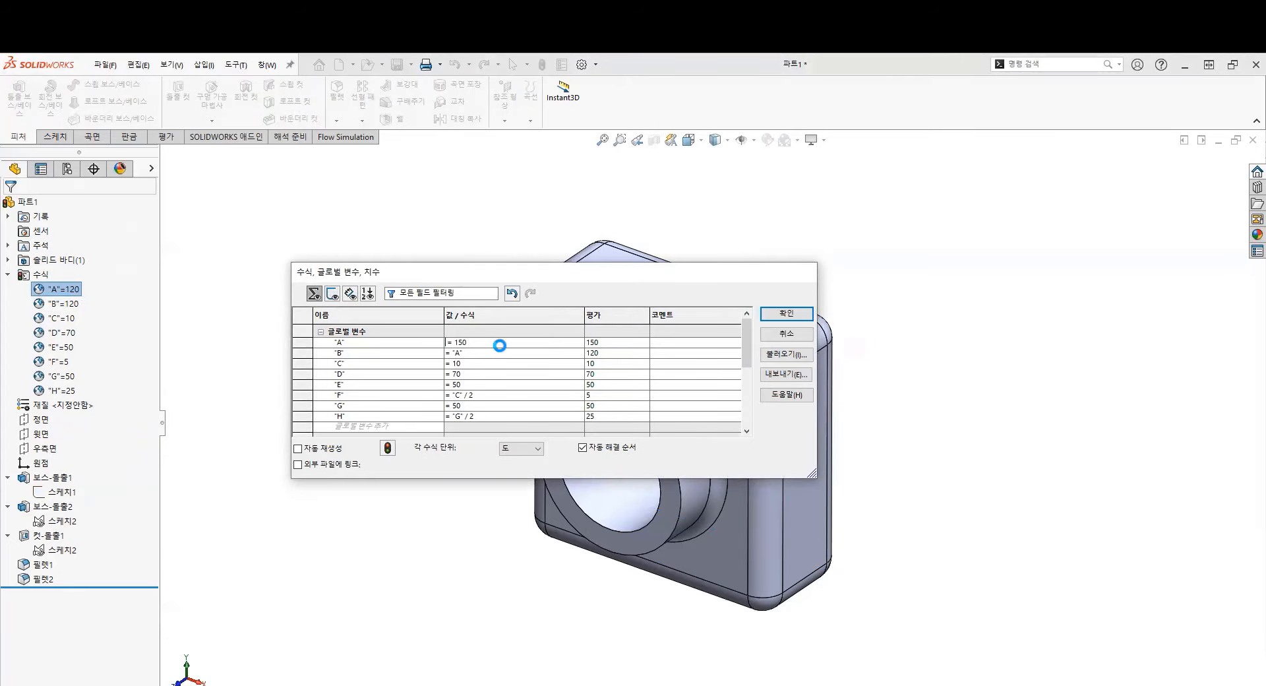
click(784, 315)
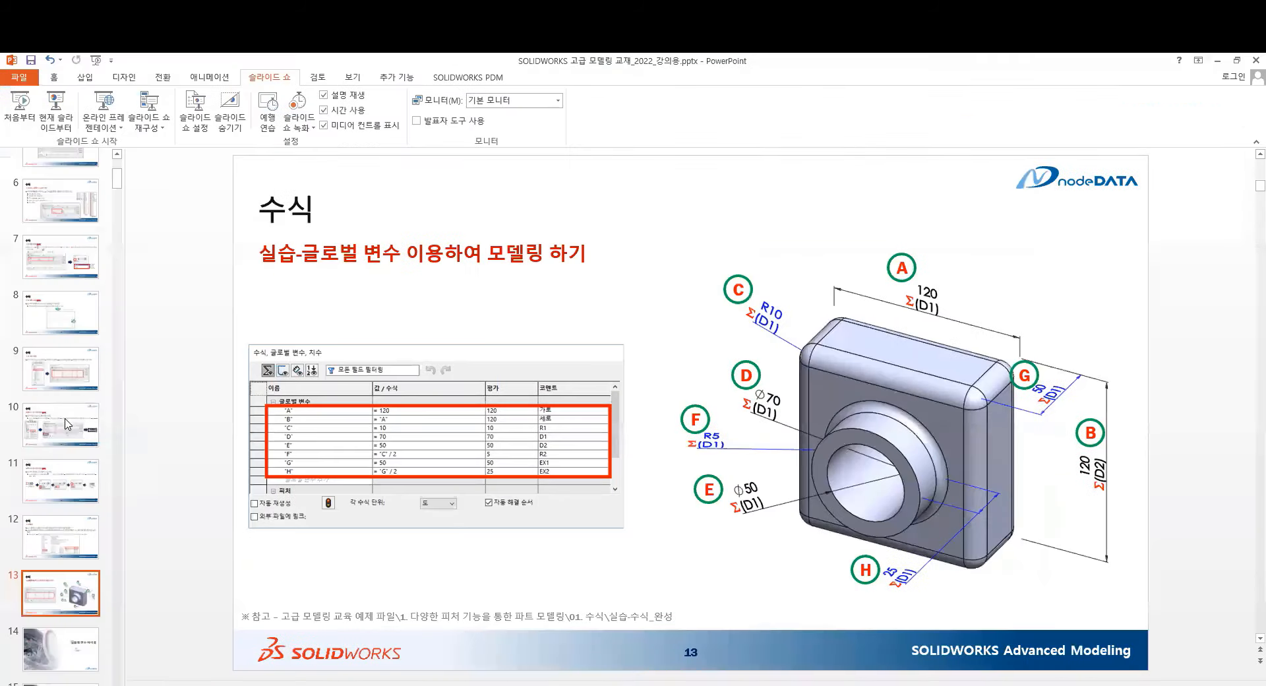
Step: Review slides 9 and 10 of the PowerPoint training deck on editing and deleting equations
click(64, 379)
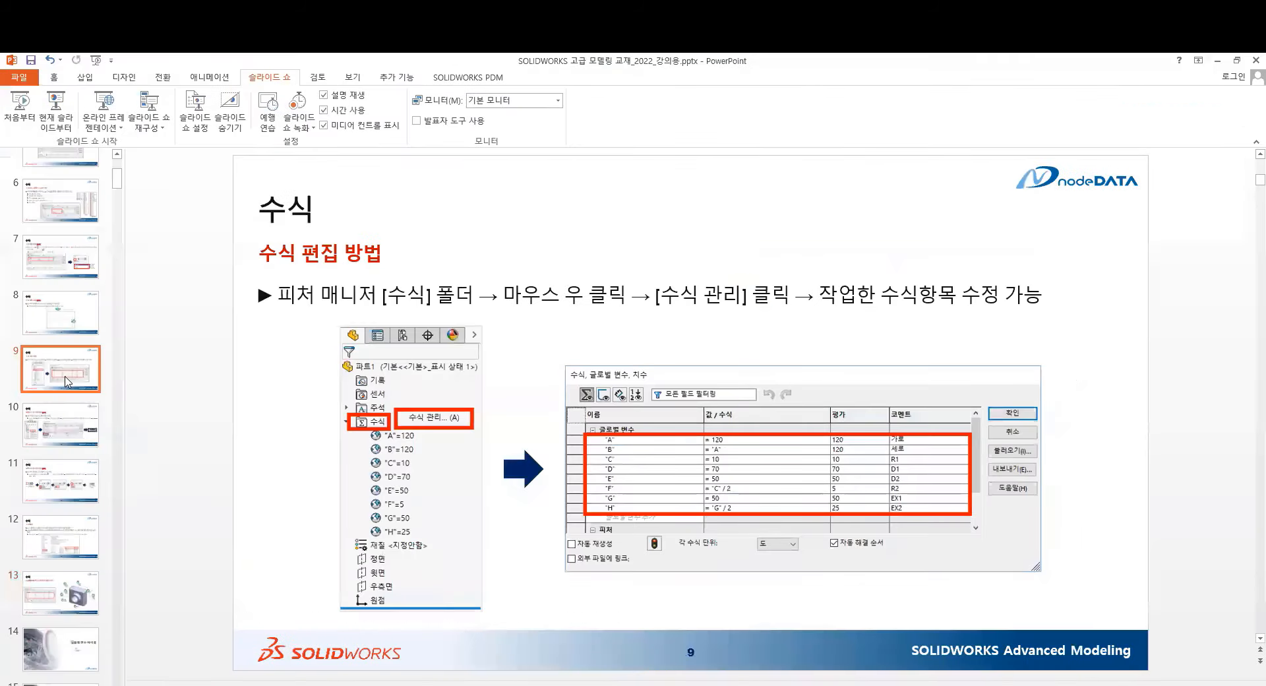
click(59, 439)
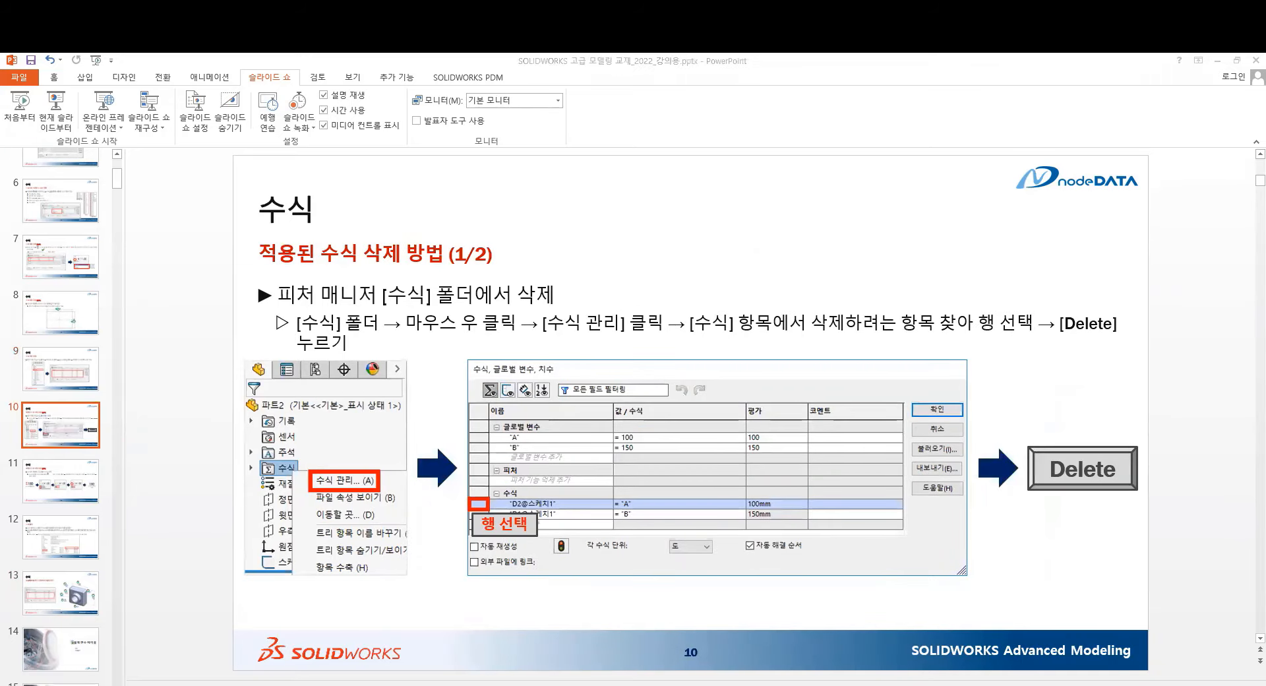
Step: Switch to SOLIDWORKS and examine the dimension equations linked to the global variables in the equation manager
key(alt+Tab)
right_click(51, 281)
click(92, 289)
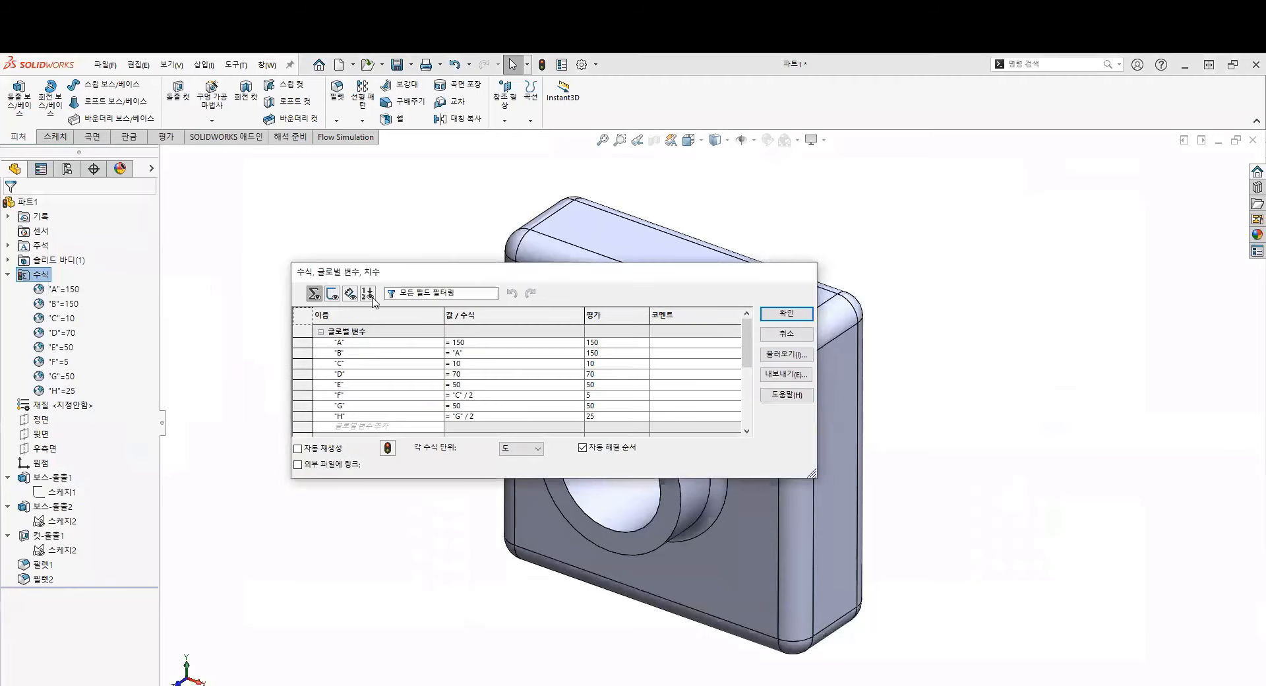
scroll(333, 376, up, 1)
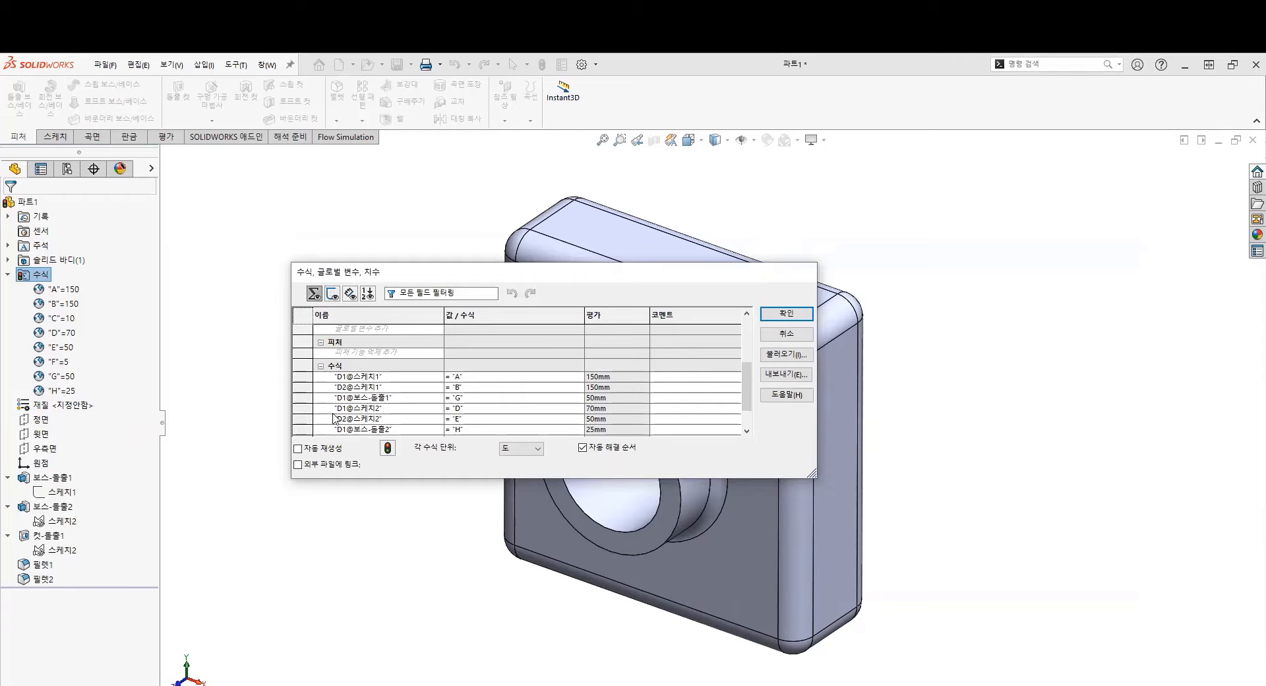
right_click(304, 409)
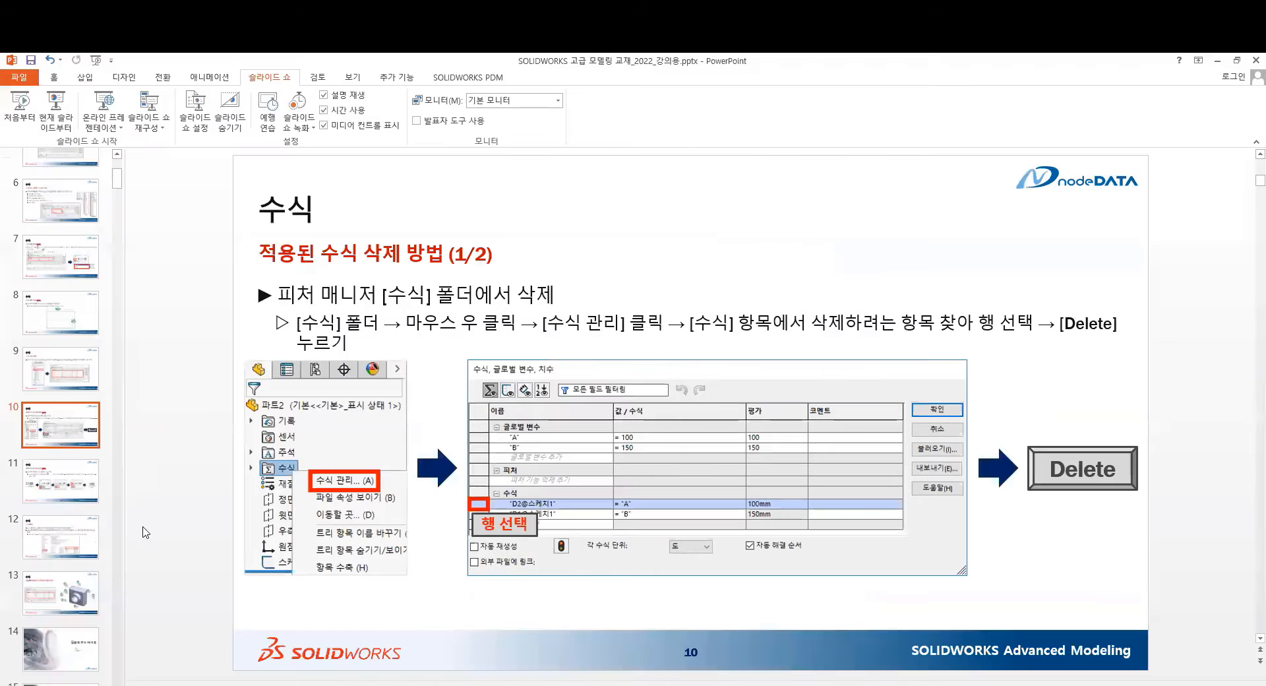
Step: Switch to PowerPoint and view slide 11 on deleting an equation directly from a dimension
click(56, 489)
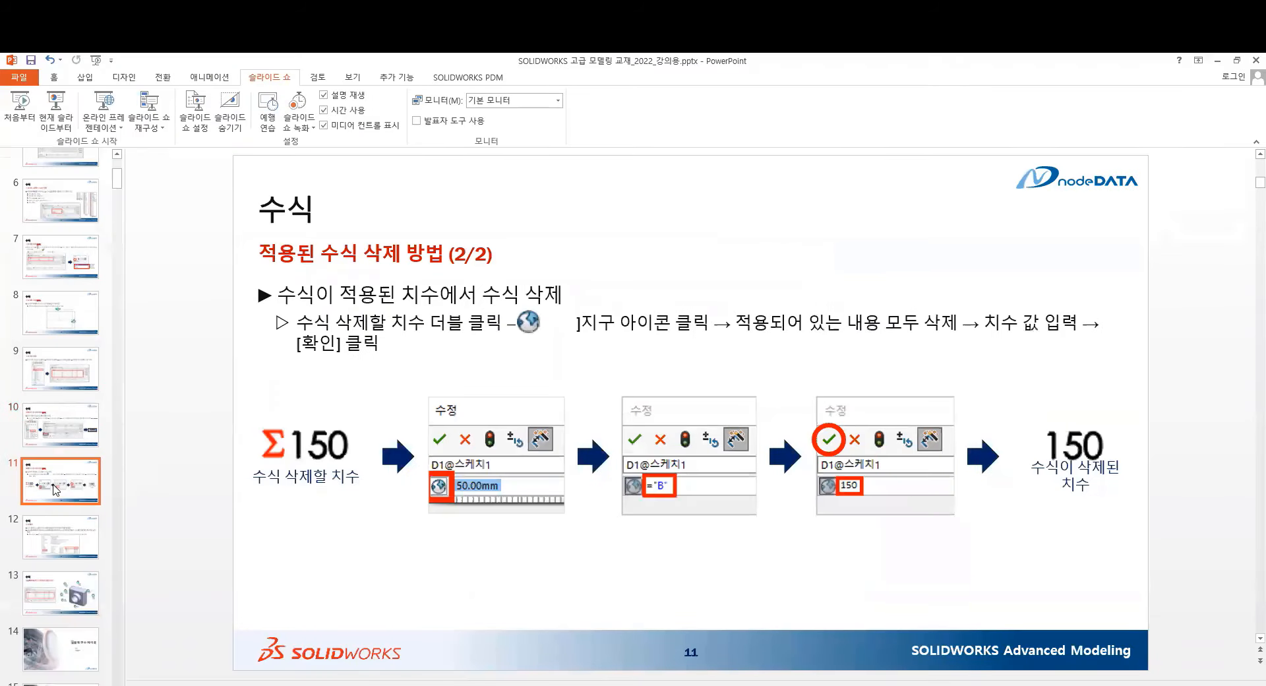